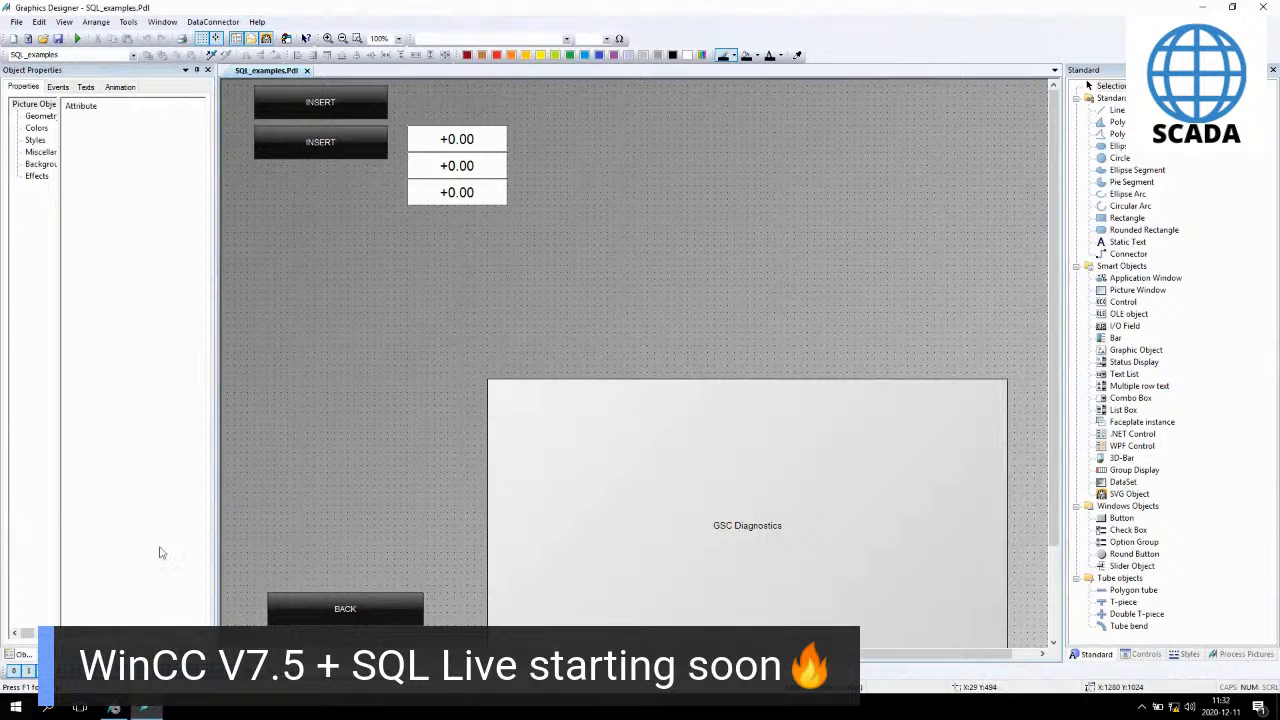
- Inspect the INSERT button and the three I/O fields in the SQL_examples picture, including their events
{"action": "left_click", "coordinate": [342, 141]}
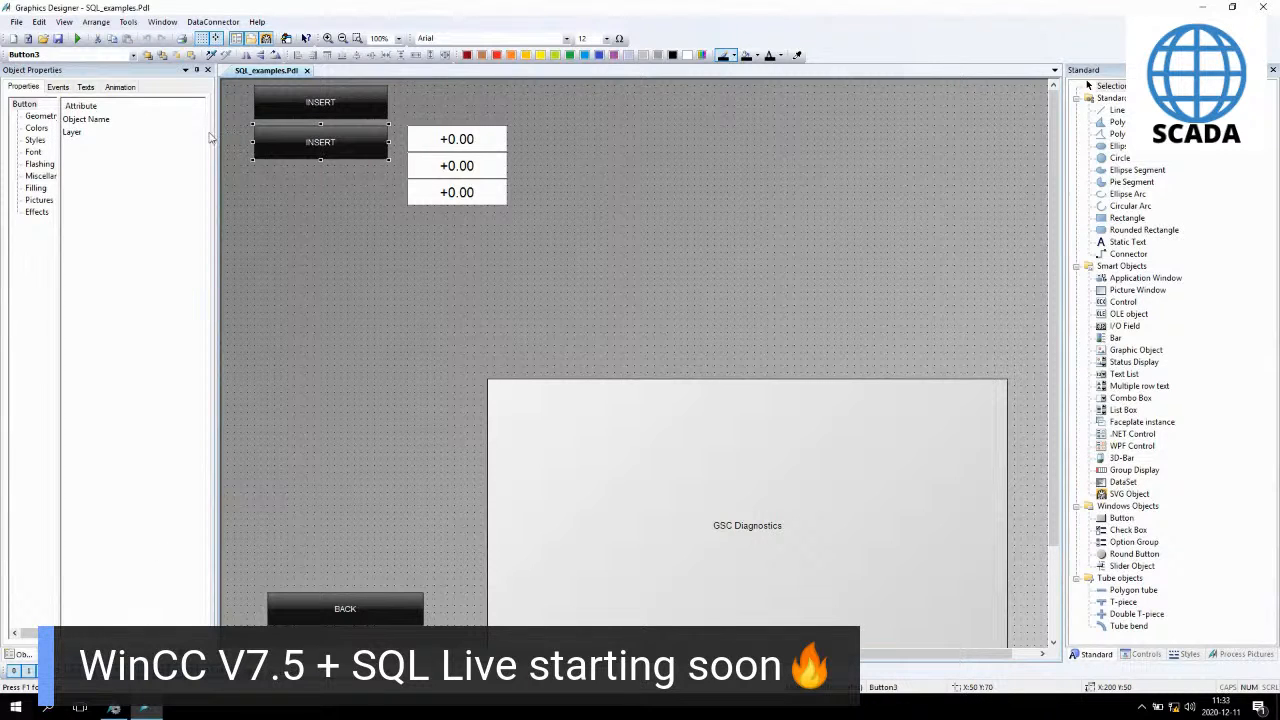
{"action": "left_click", "coordinate": [60, 88]}
{"action": "left_click", "coordinate": [470, 146]}
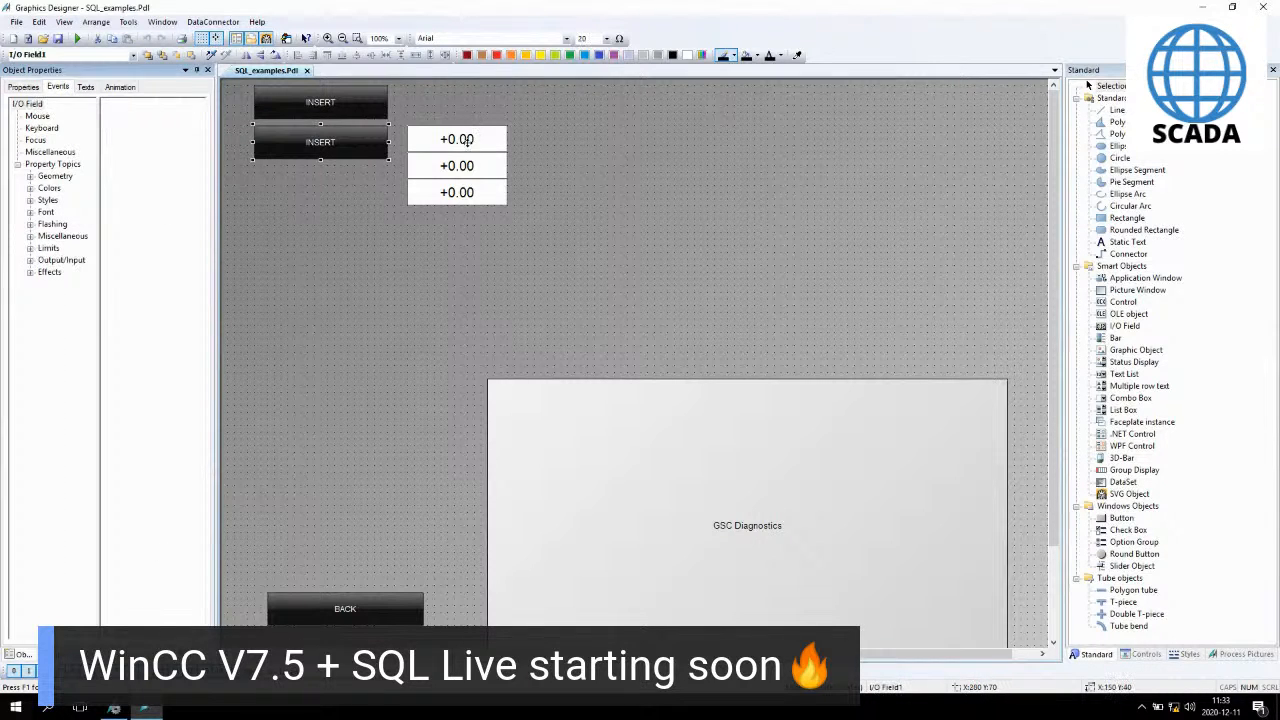
{"action": "left_click", "coordinate": [469, 170]}
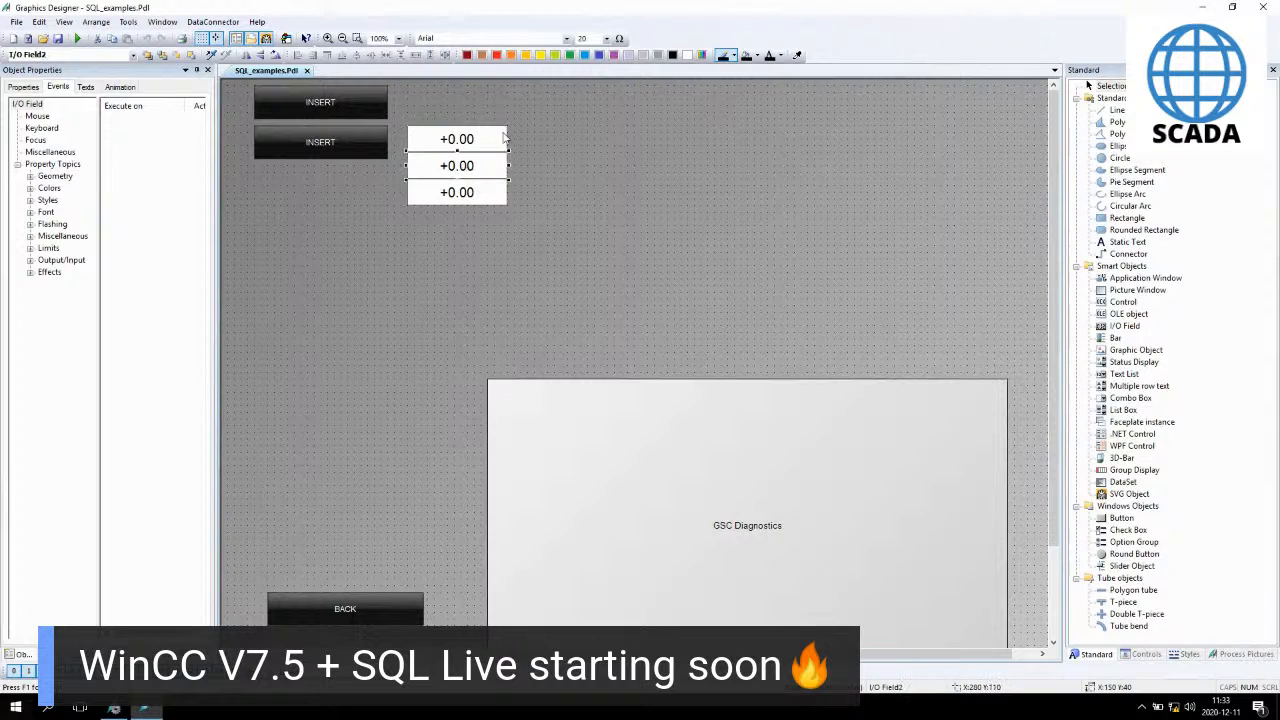
{"action": "left_click", "coordinate": [463, 200]}
- Launch SQL Server Management Studio and connect to the MSW-PC\WINCC database engine with Windows Authentication
{"action": "left_click", "coordinate": [15, 708]}
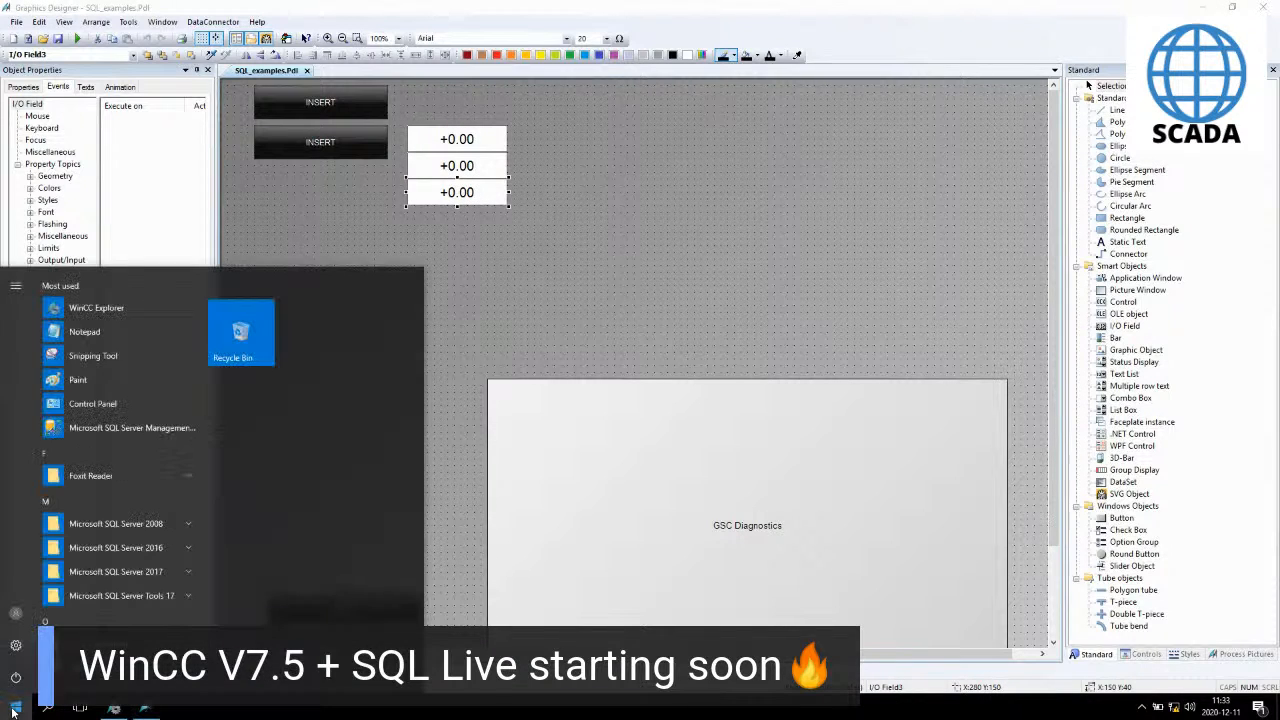
{"action": "left_click", "coordinate": [99, 432]}
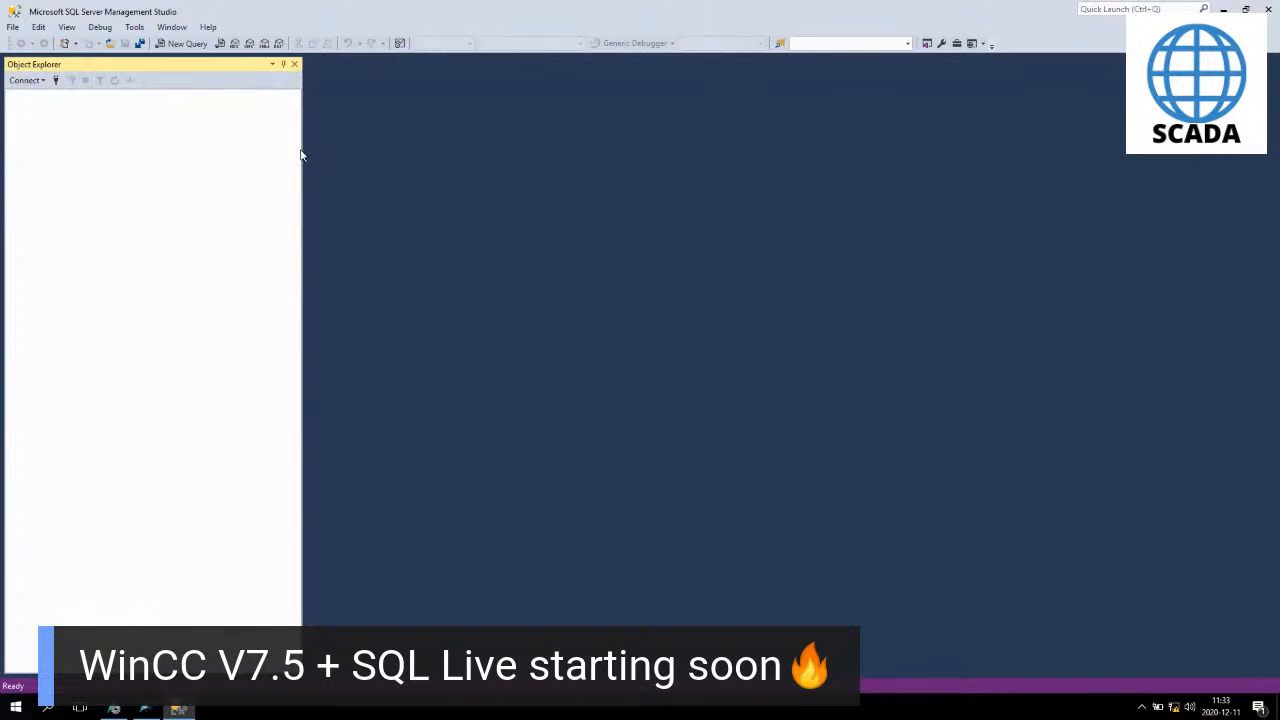
{"action": "left_click", "coordinate": [603, 371]}
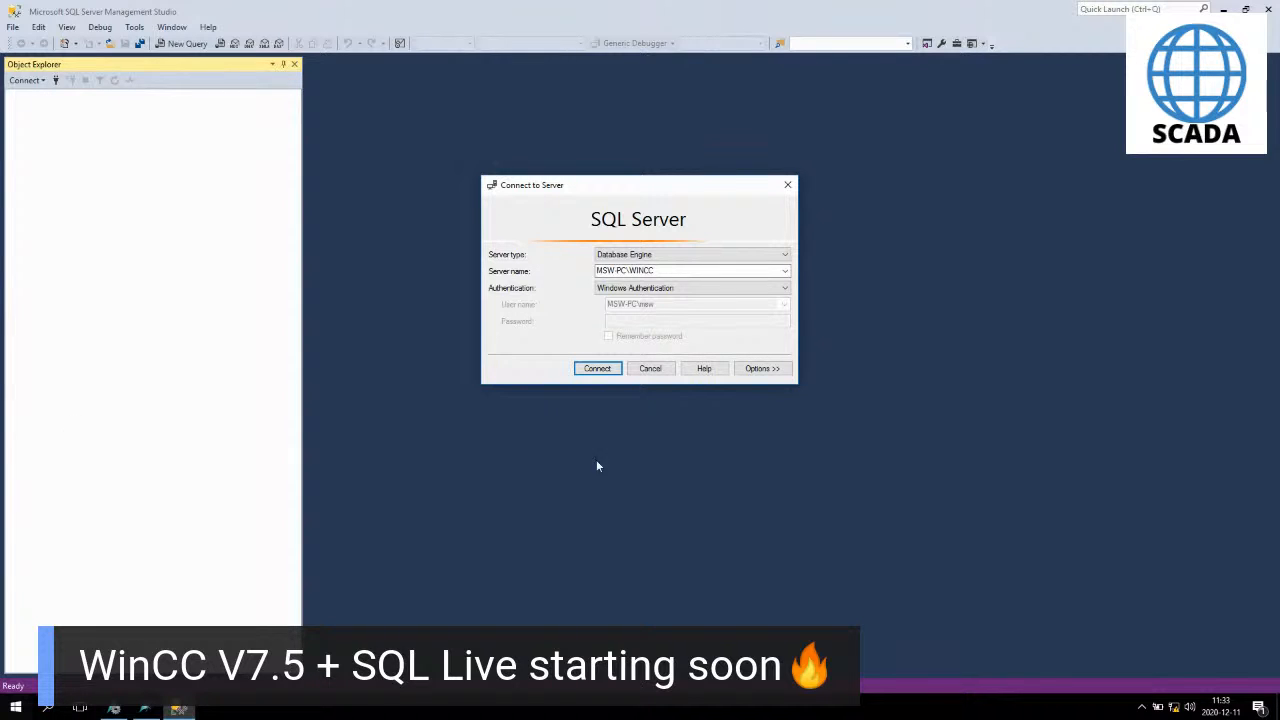
{"action": "left_click", "coordinate": [603, 369]}
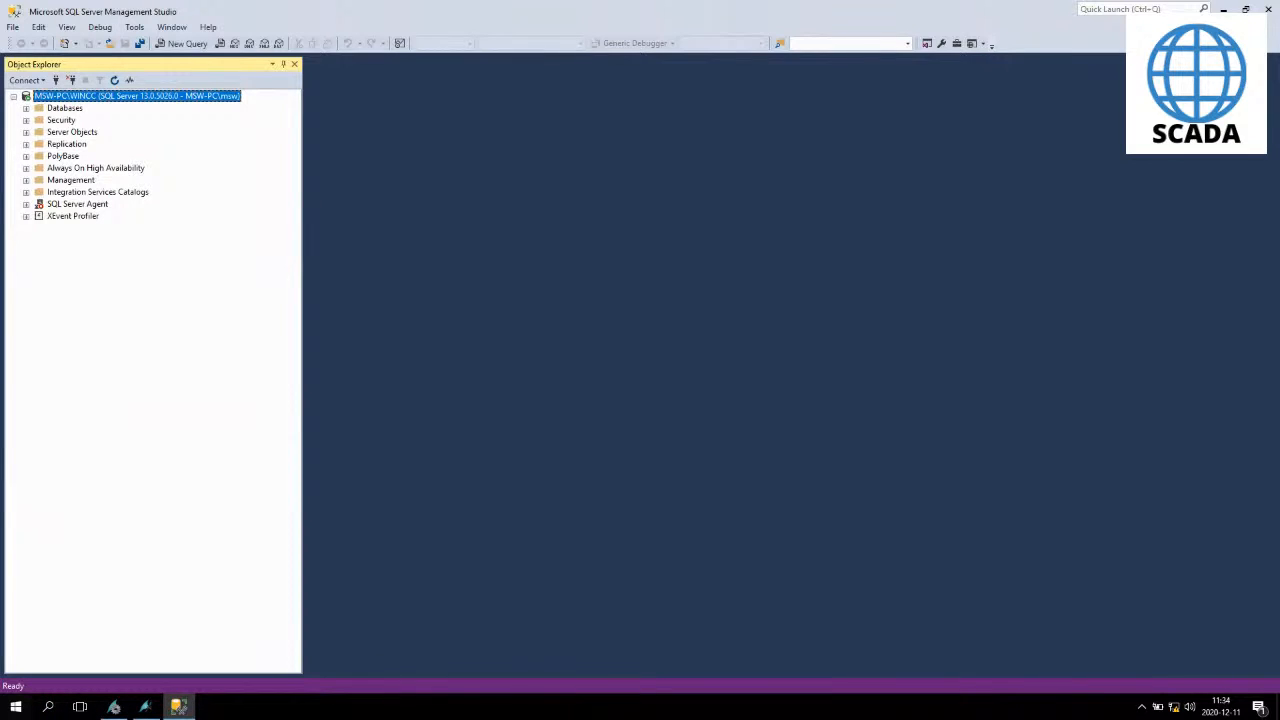
- Expand the TEST database's tables and select the top 1000 rows of dbo.Table_1
{"action": "left_click", "coordinate": [26, 108]}
{"action": "left_click", "coordinate": [38, 168]}
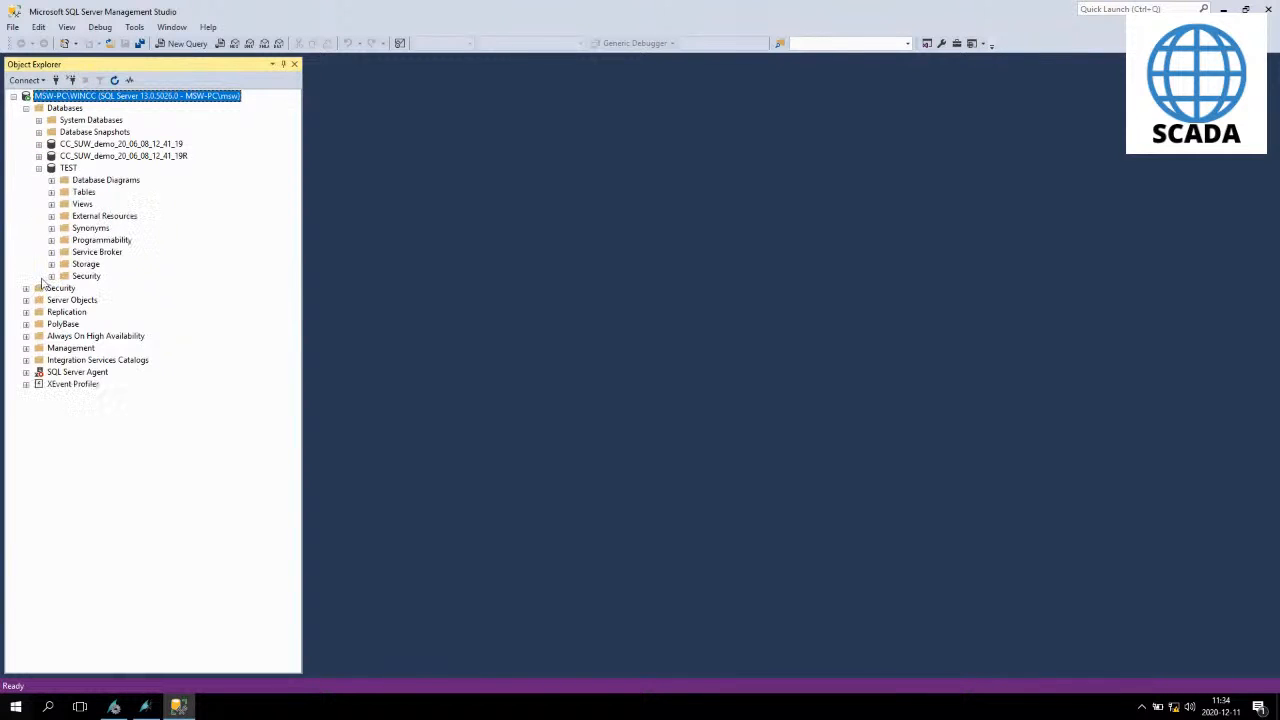
{"action": "left_click", "coordinate": [52, 192]}
{"action": "left_click", "coordinate": [64, 240]}
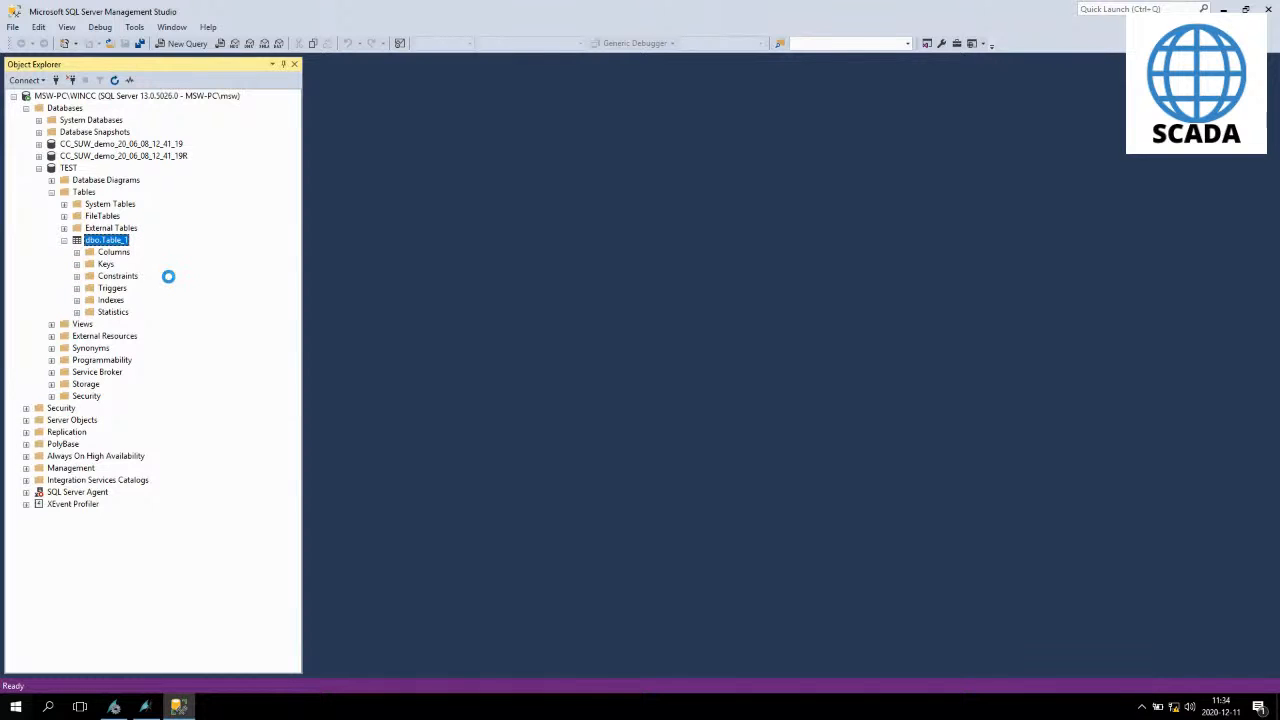
{"action": "right_click", "coordinate": [111, 241]}
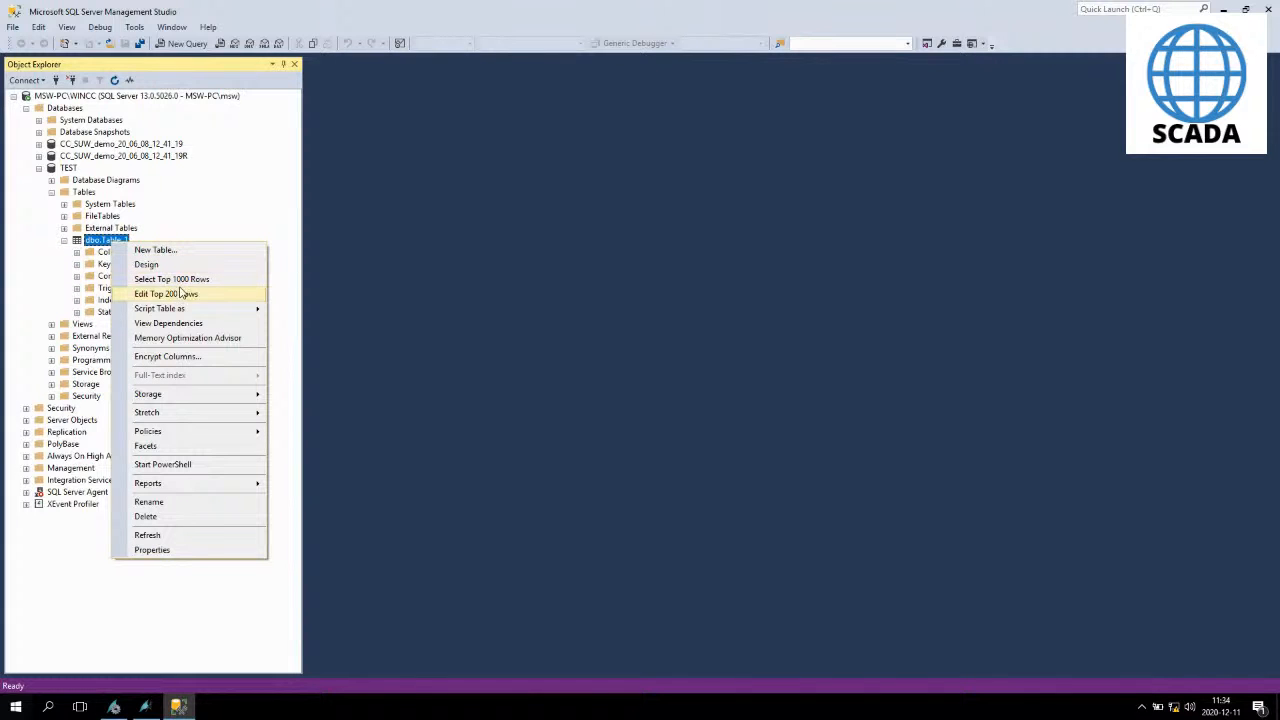
{"action": "left_click", "coordinate": [180, 284]}
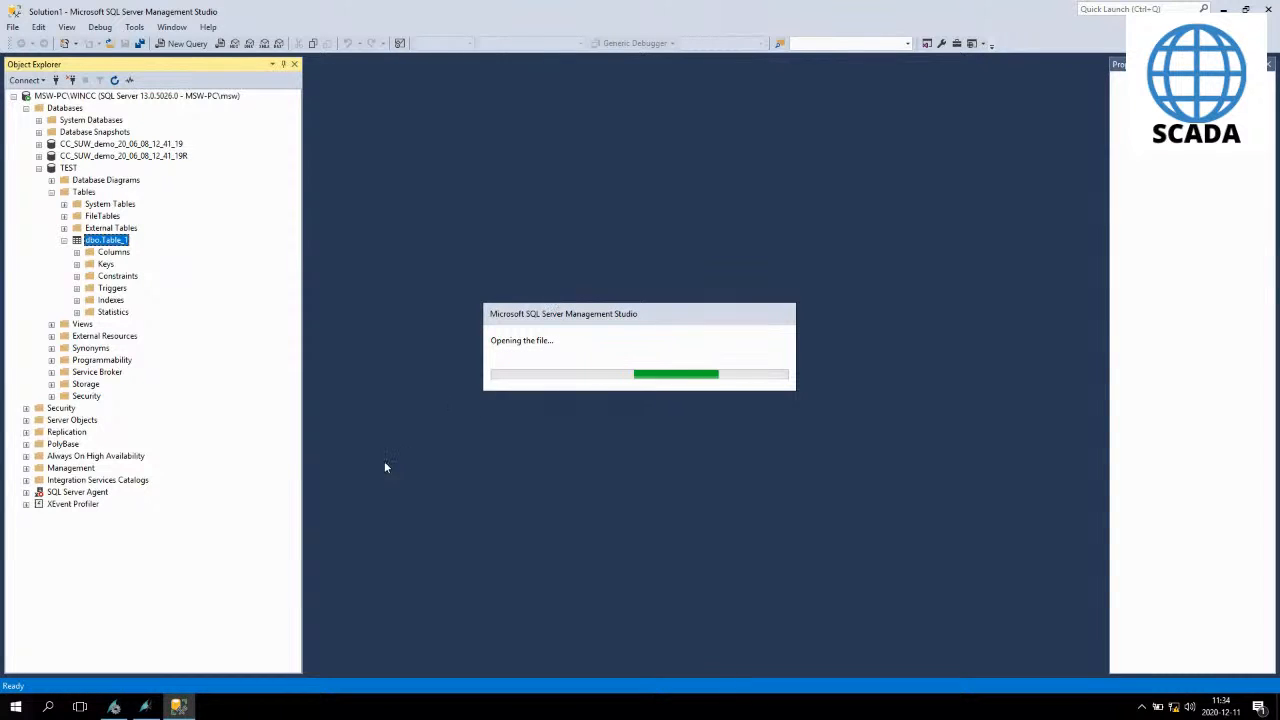
- Activate the WinCC project runtime from WinCC Explorer and acknowledge the runtime license notice
{"action": "mouse_move", "coordinate": [115, 708]}
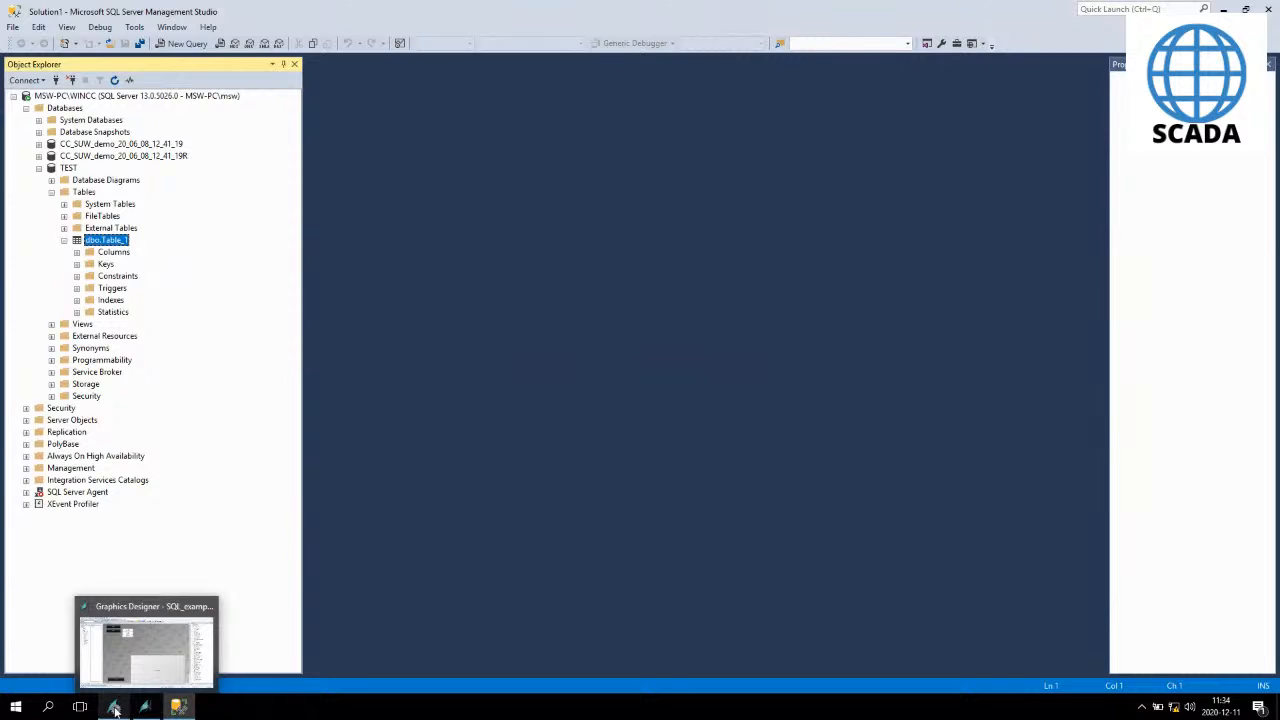
{"action": "left_click", "coordinate": [114, 709]}
{"action": "left_click", "coordinate": [69, 41]}
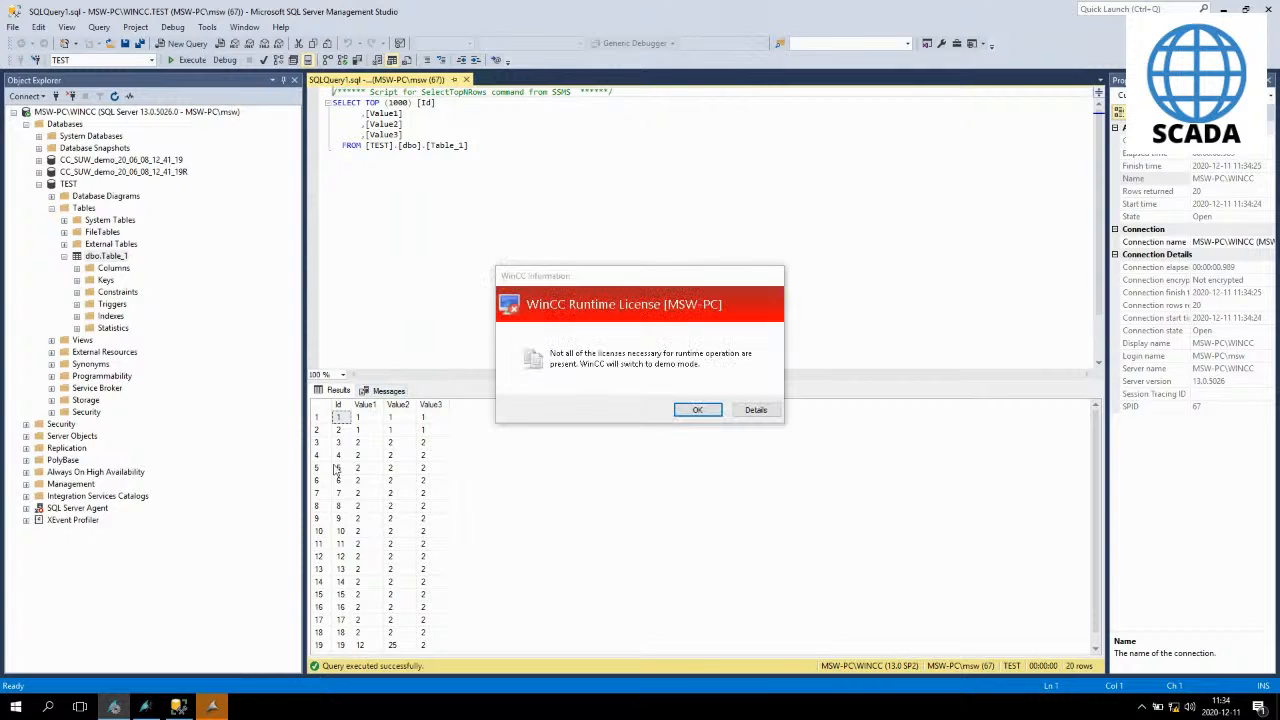
{"action": "left_click", "coordinate": [695, 410]}
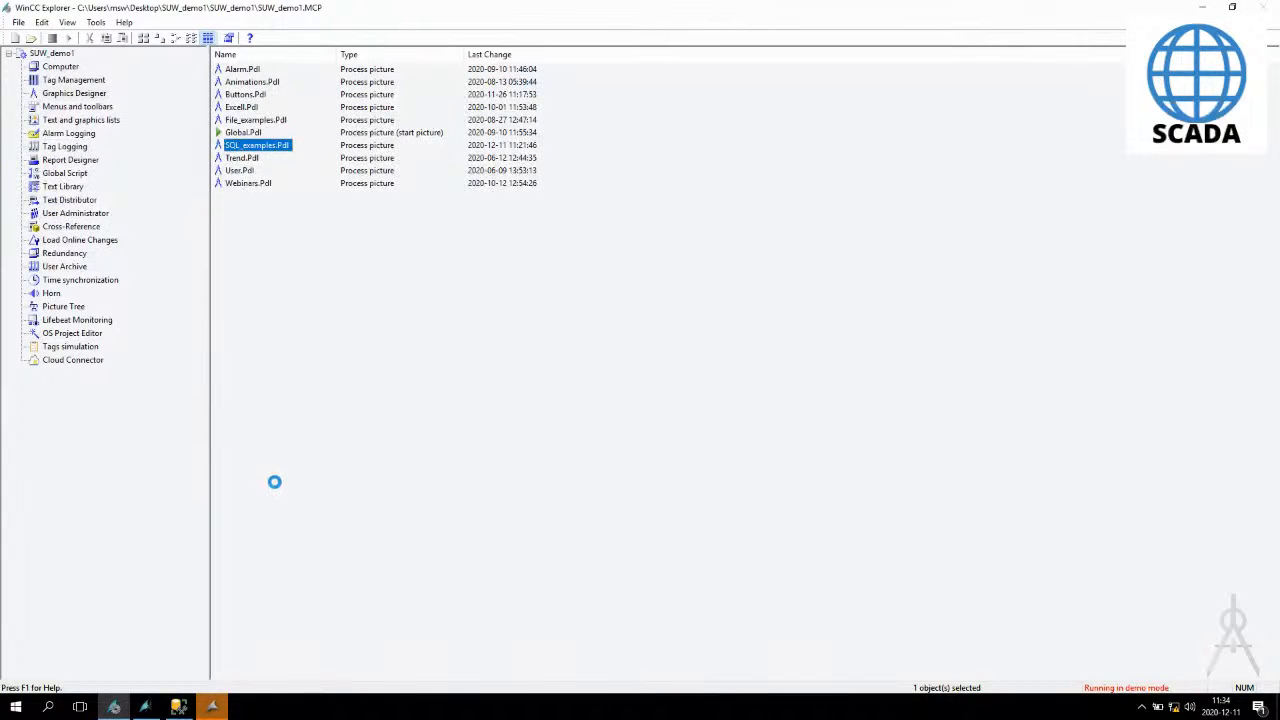
- Select result rows 2 through 17 of Table_1 in the query results
{"action": "left_click", "coordinate": [178, 707]}
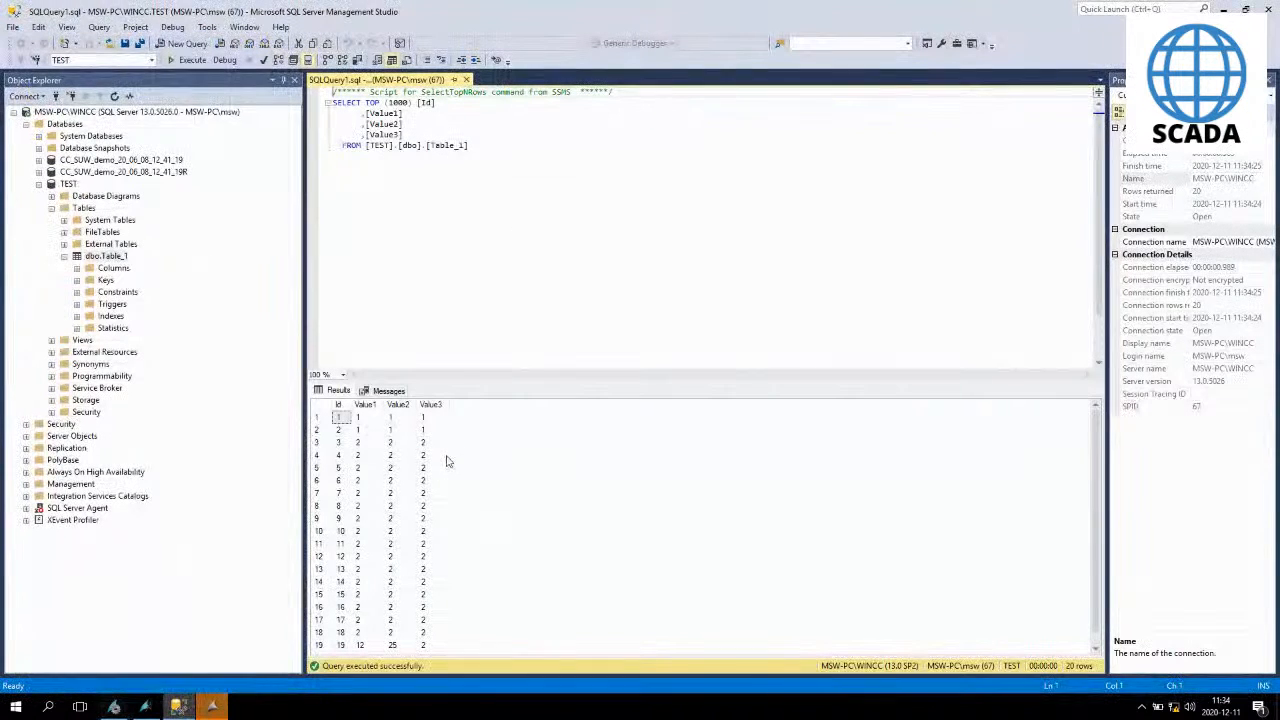
{"action": "left_click", "coordinate": [326, 432]}
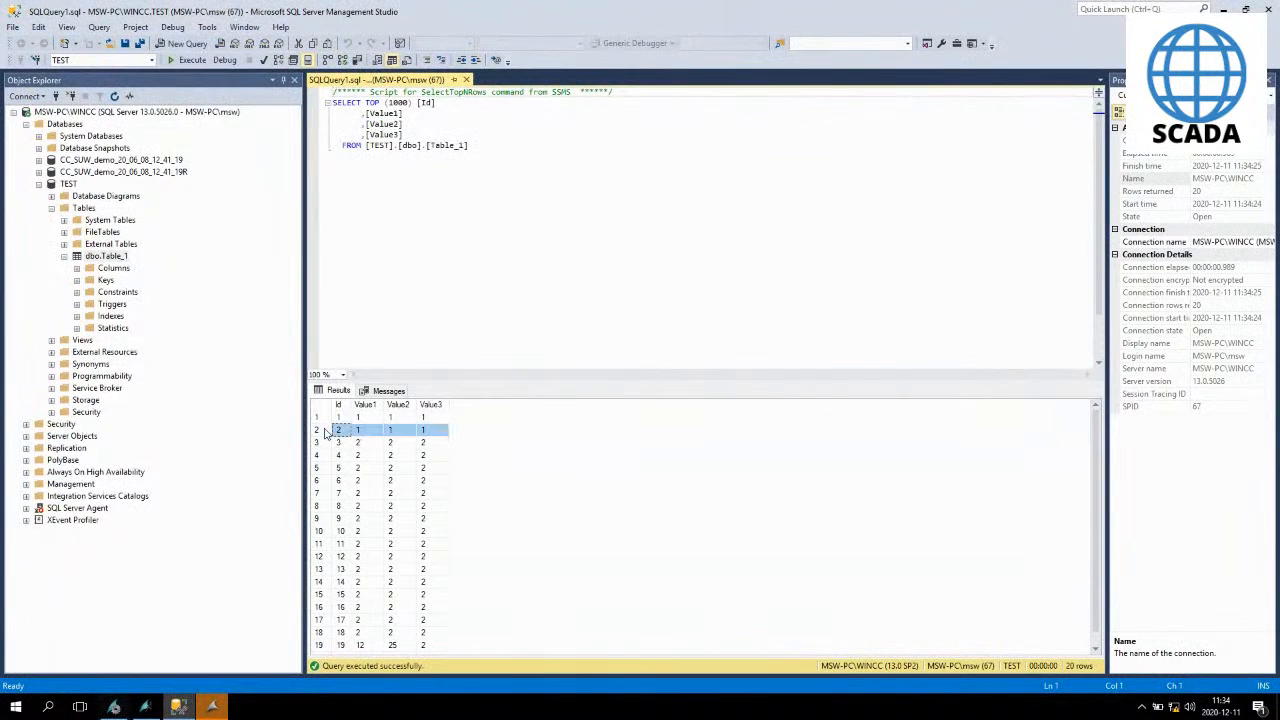
{"action": "left_click", "coordinate": [320, 625], "text": "shift"}
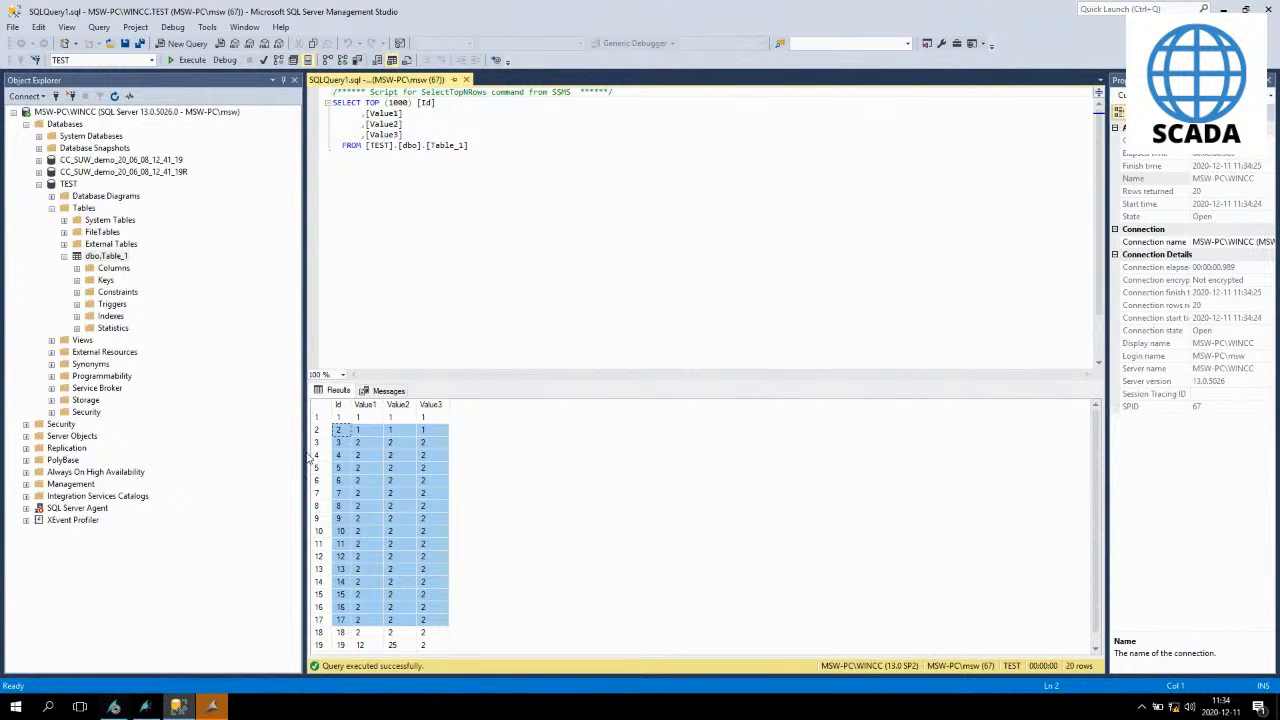
- Paste a copy of the lower INSERT button and place it below the existing buttons
{"action": "left_click", "coordinate": [145, 708]}
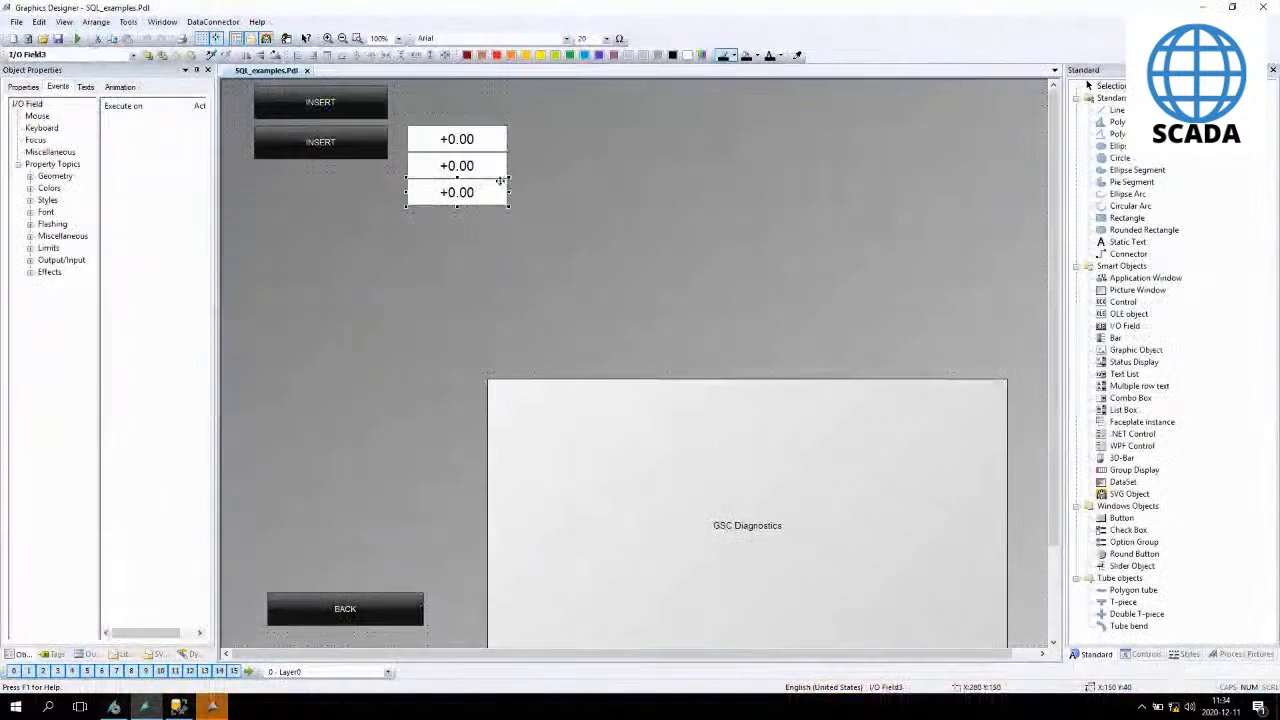
{"action": "left_click", "coordinate": [320, 142]}
{"action": "key", "text": "ctrl+v"}
{"action": "mouse_move", "coordinate": [324, 240]}
{"action": "left_mouse_down"}
{"action": "mouse_move", "coordinate": [324, 284]}
{"action": "mouse_move", "coordinate": [327, 245]}
{"action": "left_mouse_up"}
- Change the new button's text to DELETE
{"action": "double_click", "coordinate": [334, 241]}
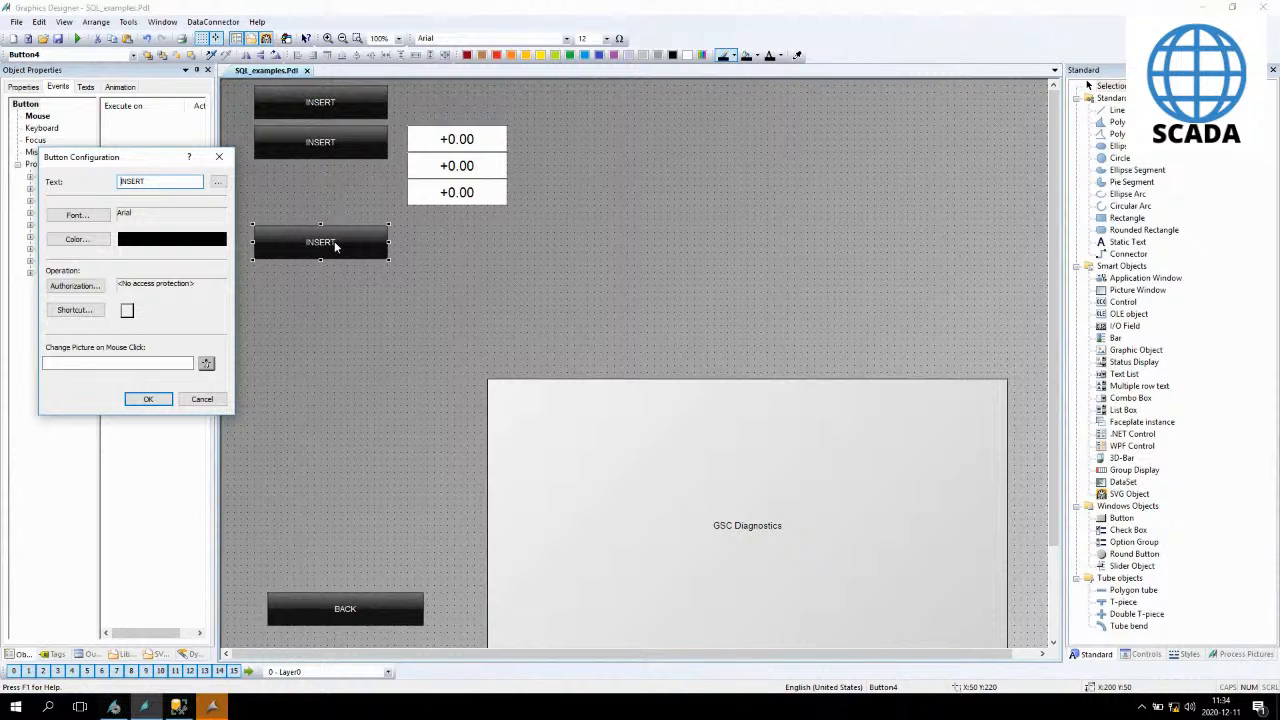
{"action": "key", "text": "Delete"}
{"action": "key", "text": "Delete"}
{"action": "key", "text": "Delete"}
{"action": "key", "text": "Delete"}
{"action": "key", "text": "Delete"}
{"action": "key", "text": "Delete"}
{"action": "type", "text": "DELETE"}
{"action": "key", "text": "Return"}
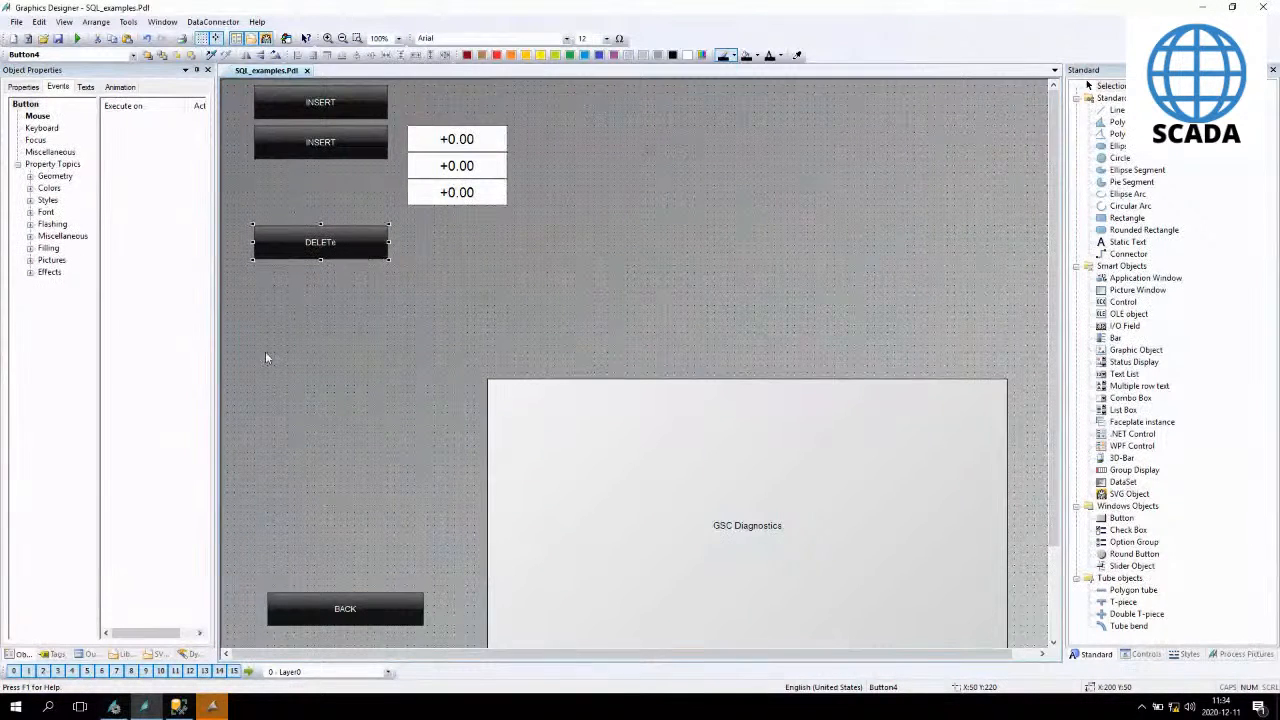
- Open the VB action for the DELETE button's Press Left mouse event
{"action": "left_click", "coordinate": [37, 116]}
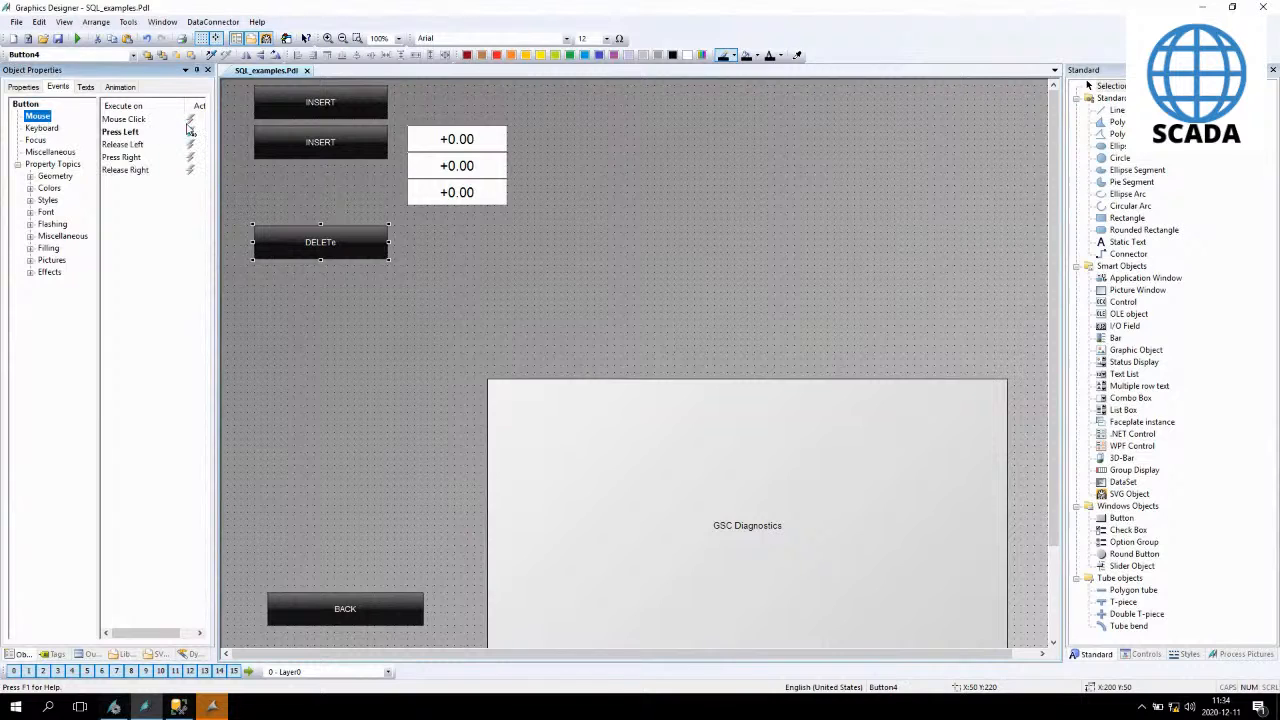
{"action": "double_click", "coordinate": [192, 133]}
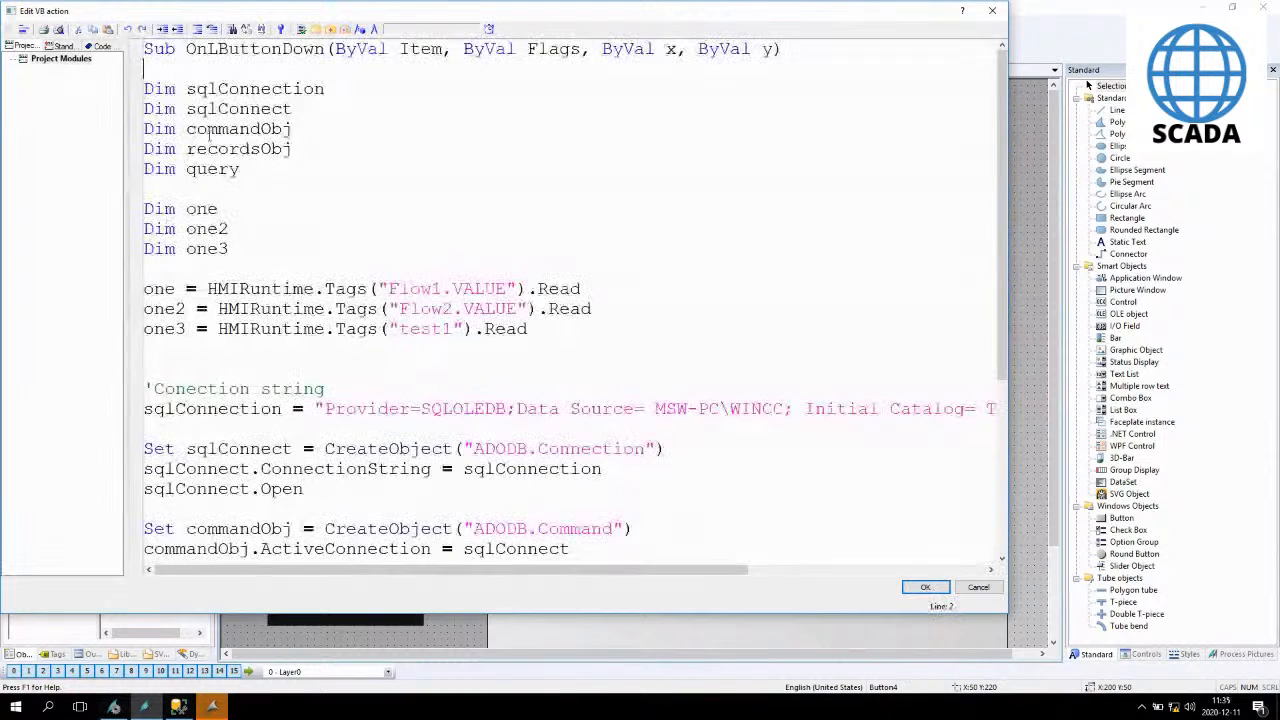
{"action": "scroll", "coordinate": [797, 290], "scroll_direction": "down", "scroll_amount": 5}
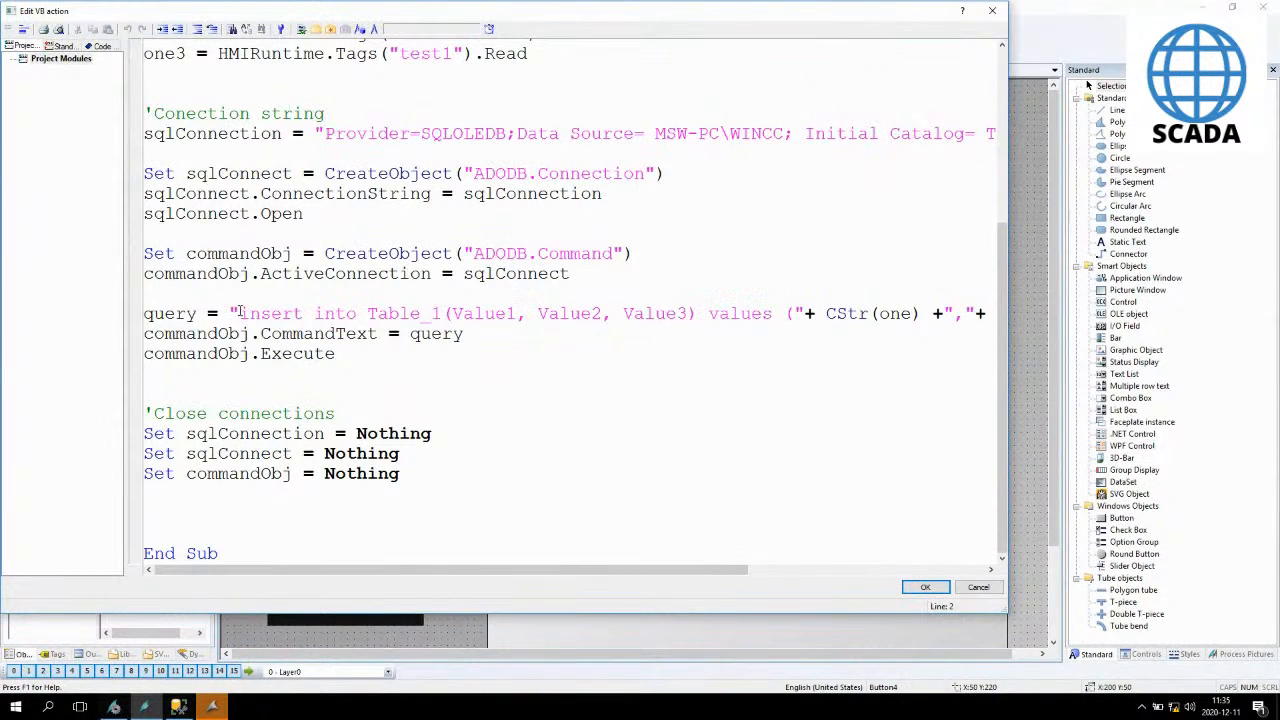
- Review the insert query line of the script through to its end
{"action": "left_click_drag", "start_coordinate": [240, 313], "coordinate": [247, 313]}
{"action": "mouse_move", "coordinate": [243, 311]}
{"action": "left_mouse_down"}
{"action": "mouse_move", "coordinate": [248, 325]}
{"action": "mouse_move", "coordinate": [243, 311]}
{"action": "left_mouse_up"}
{"action": "left_click", "coordinate": [240, 313]}
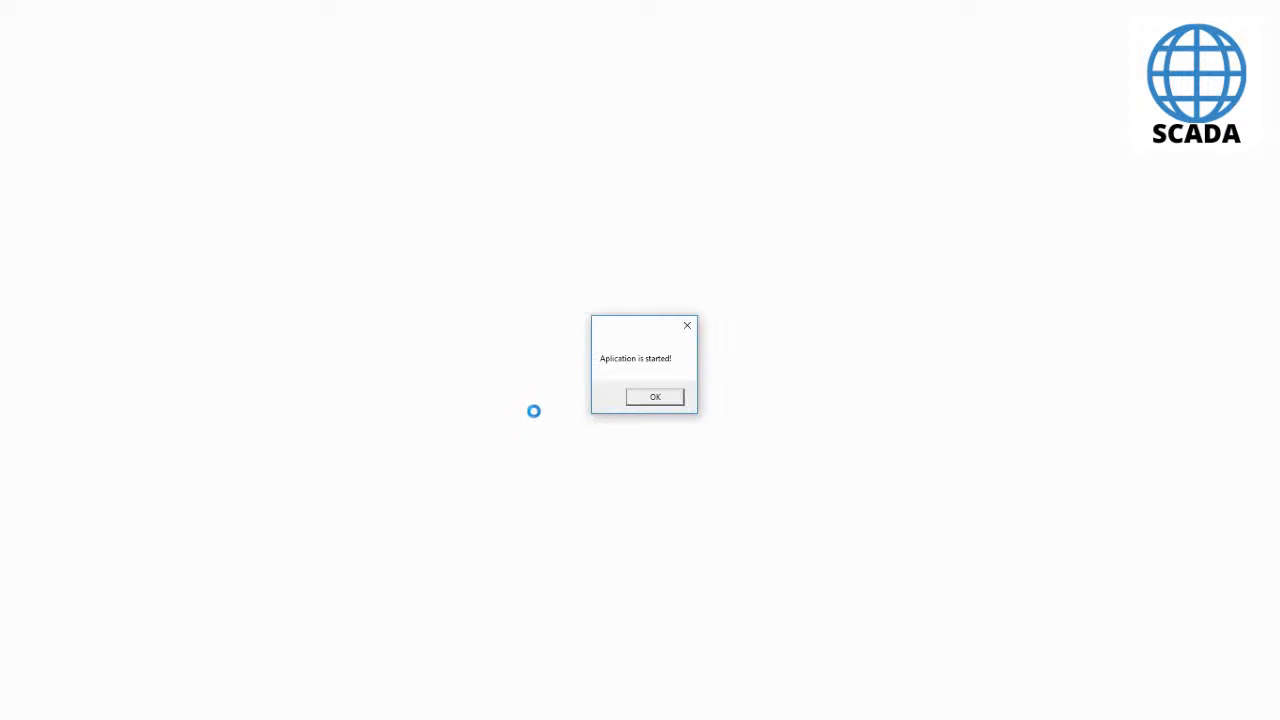
{"action": "left_click", "coordinate": [664, 396]}
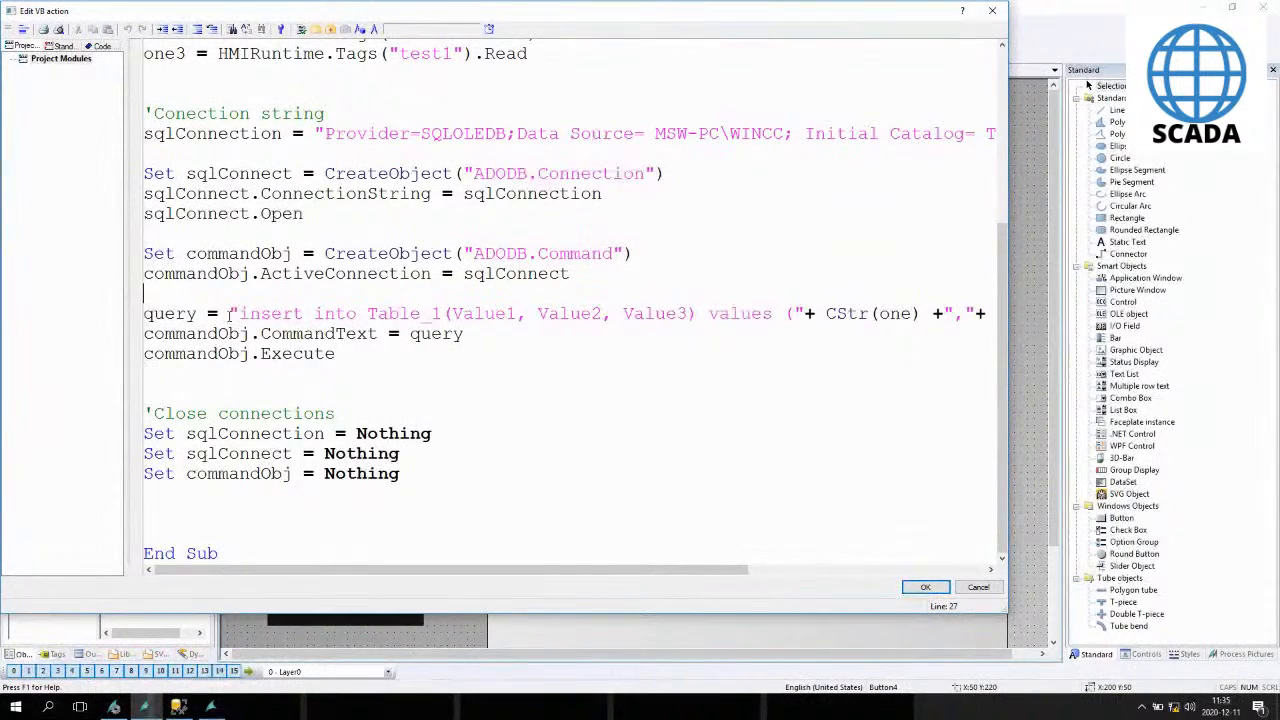
{"action": "left_click", "coordinate": [166, 314]}
{"action": "key", "text": "End"}
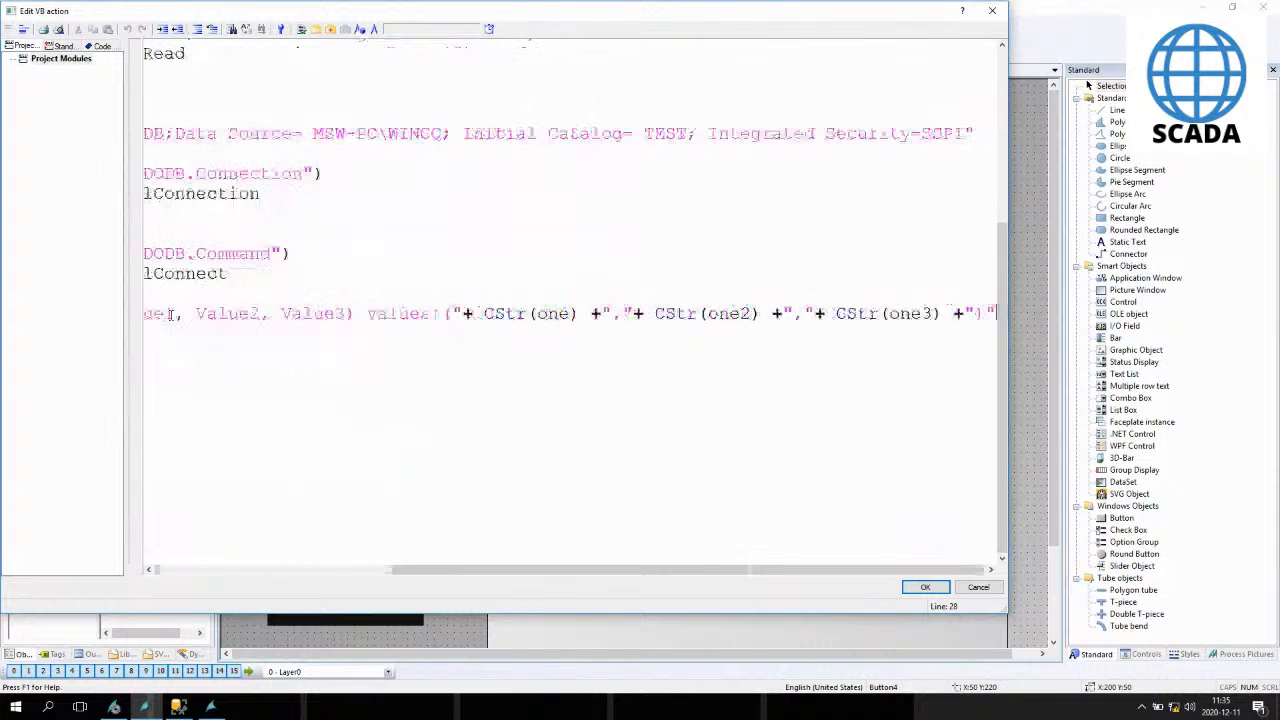
- Add a new line below the insert query starting with query =
{"action": "key", "text": "Return"}
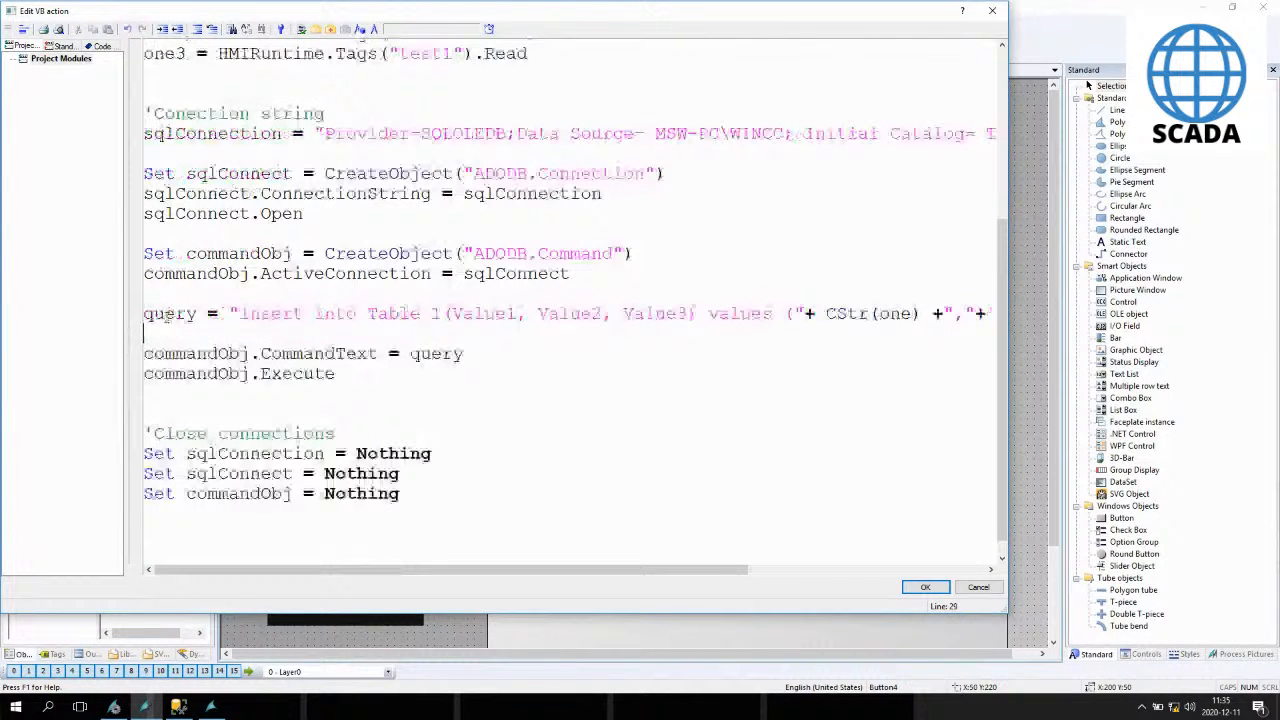
{"action": "type", "text": "query ="}
- Examine the CommandText and Execute lines following the query assignment
{"action": "double_click", "coordinate": [163, 334]}
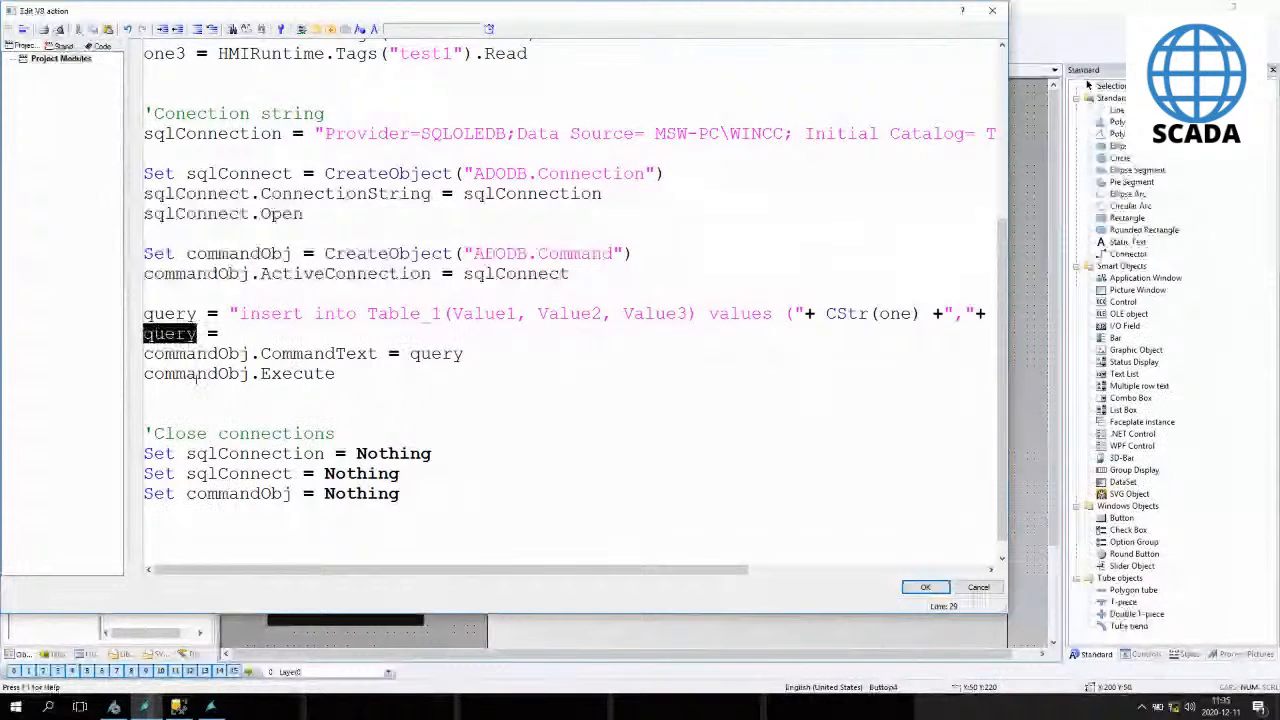
{"action": "double_click", "coordinate": [283, 373]}
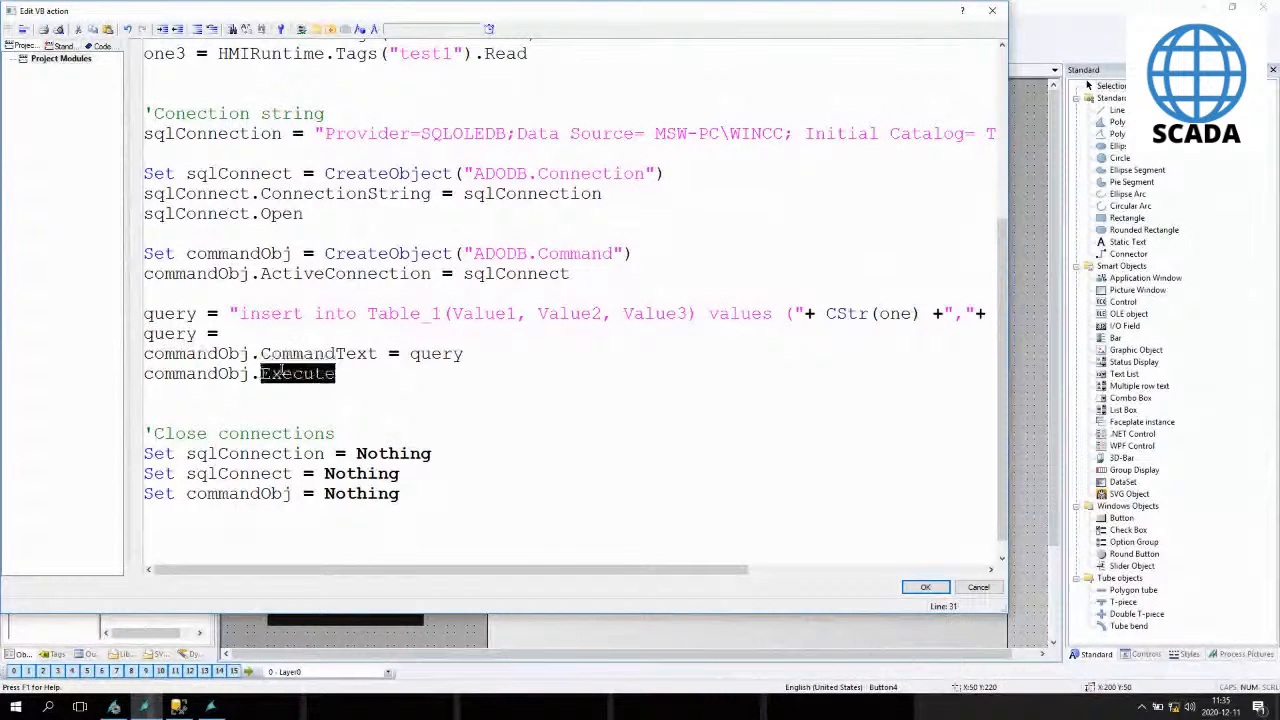
{"action": "left_click_drag", "start_coordinate": [261, 353], "coordinate": [373, 353]}
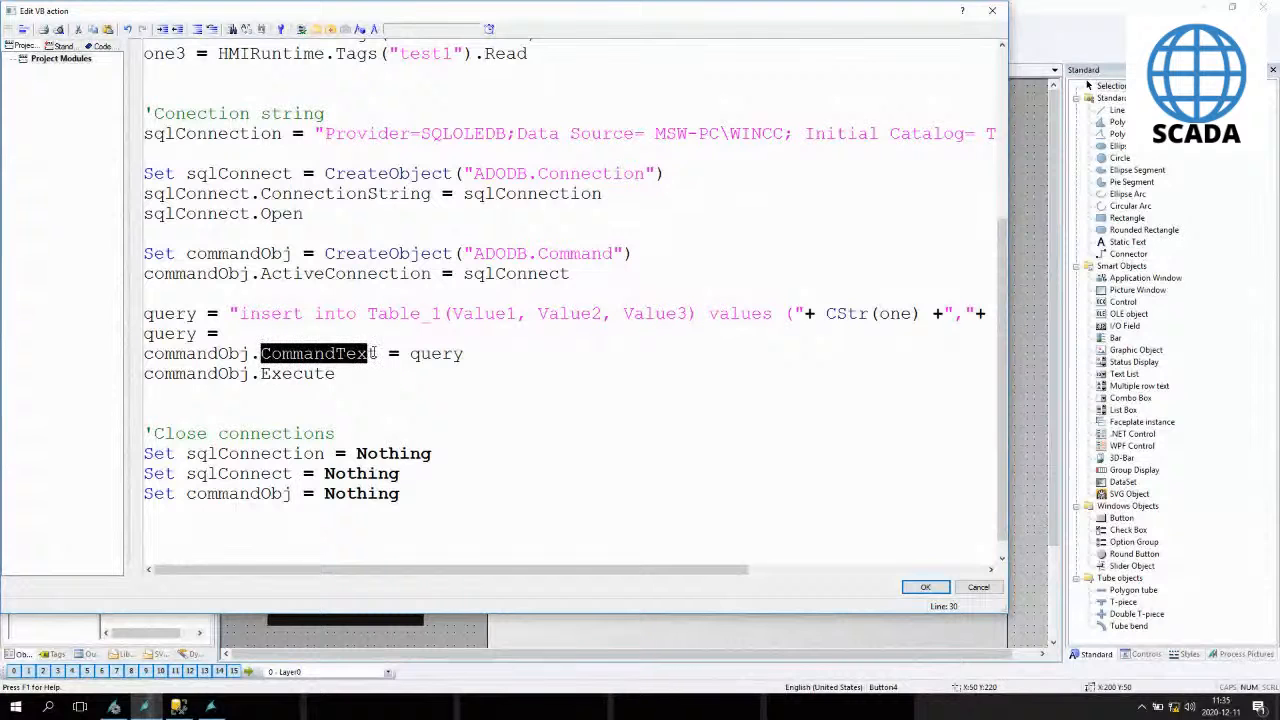
{"action": "double_click", "coordinate": [436, 353]}
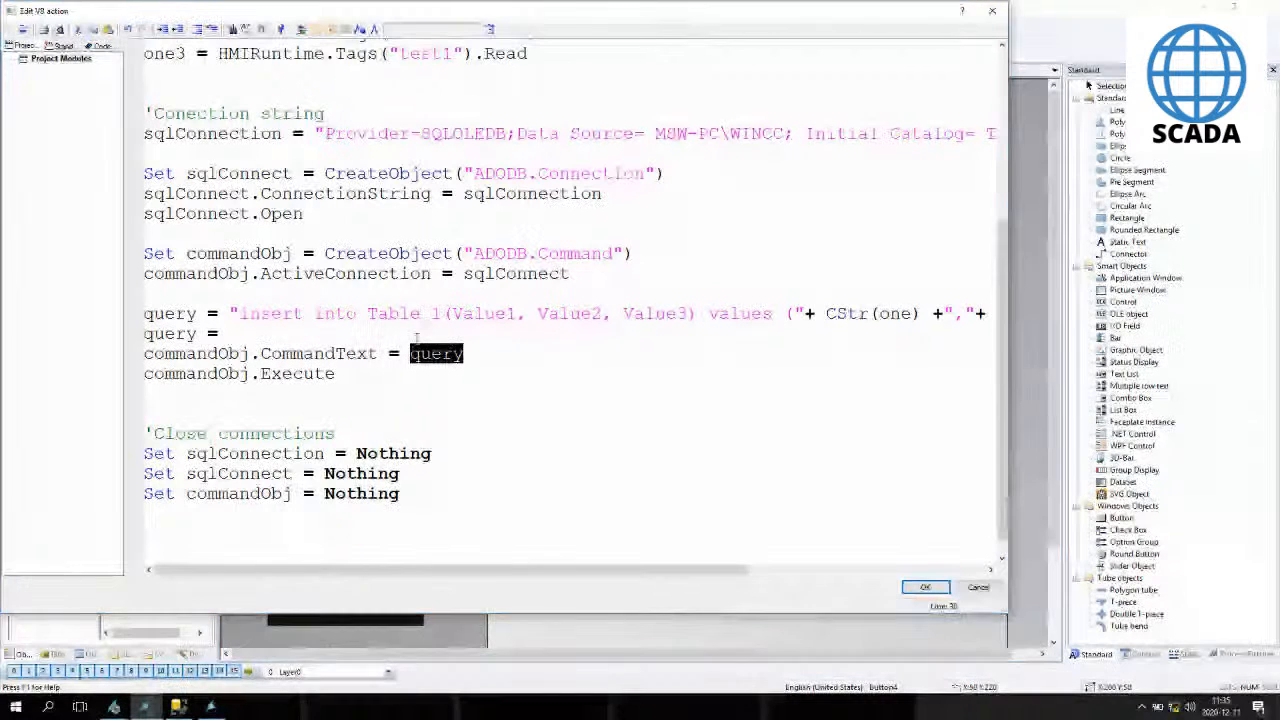
{"action": "double_click", "coordinate": [298, 373]}
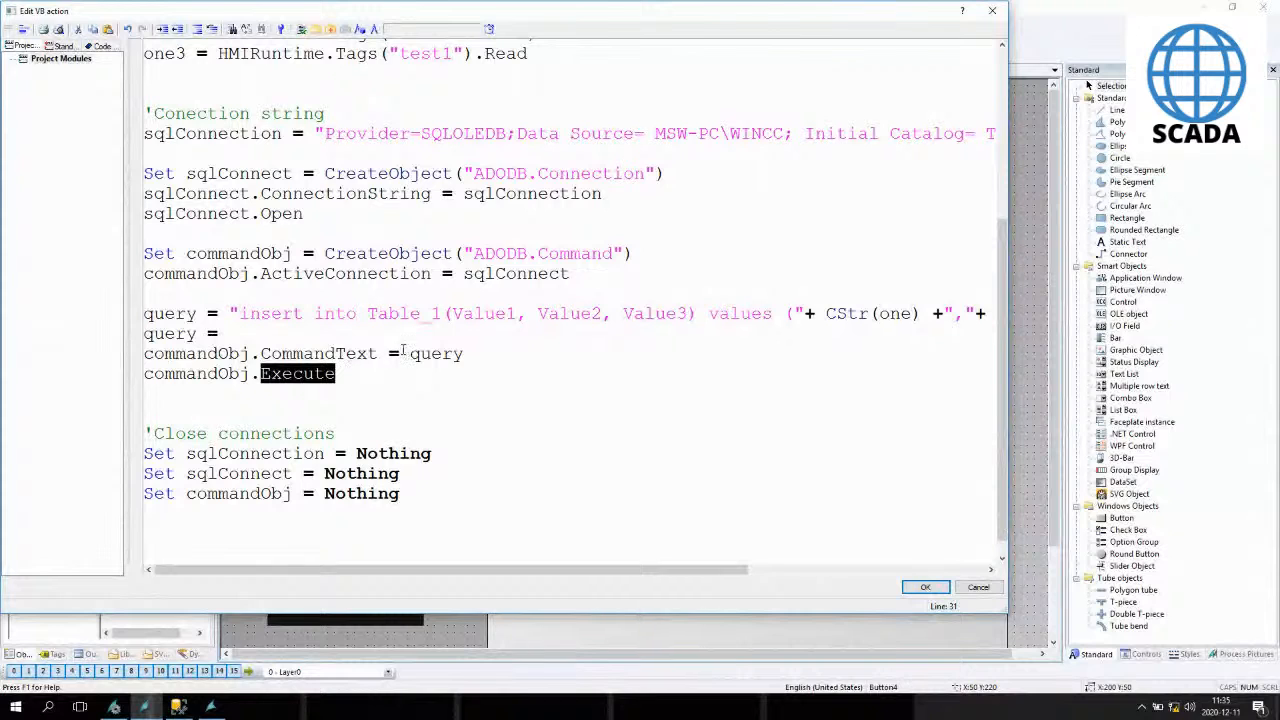
- Comment out the original insert query line
{"action": "left_click_drag", "start_coordinate": [241, 313], "coordinate": [743, 307]}
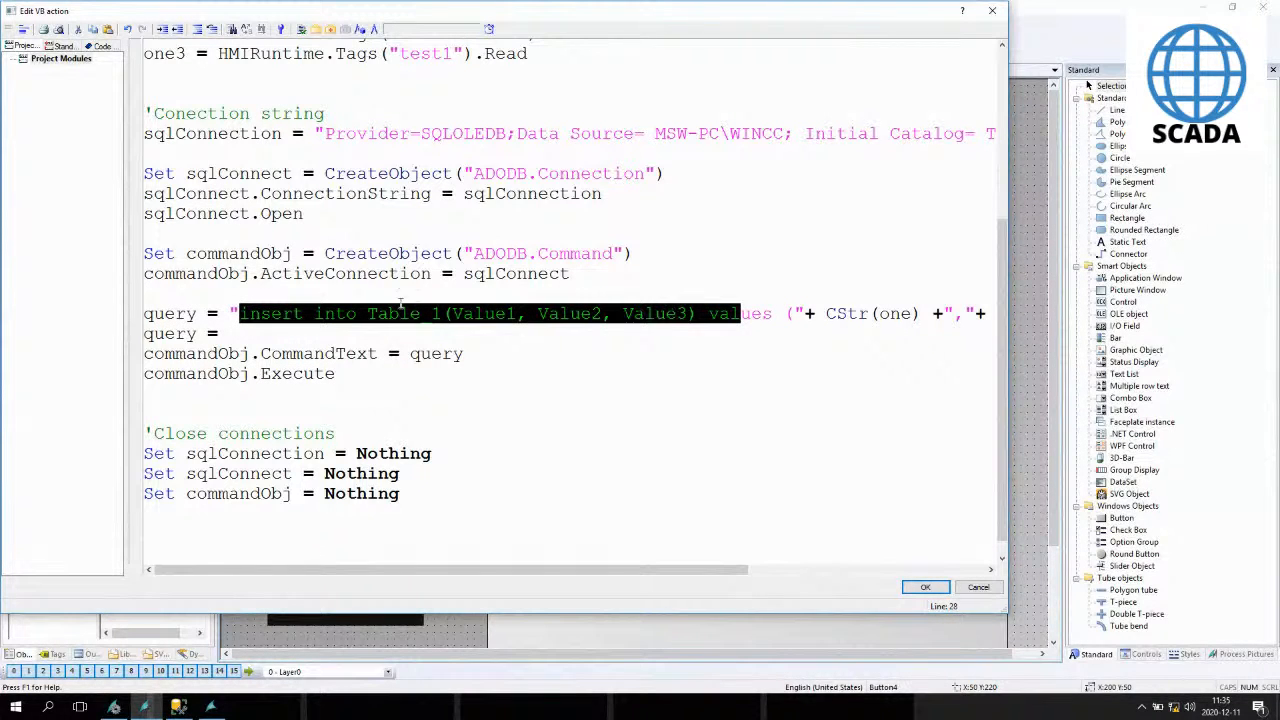
{"action": "left_click", "coordinate": [146, 314]}
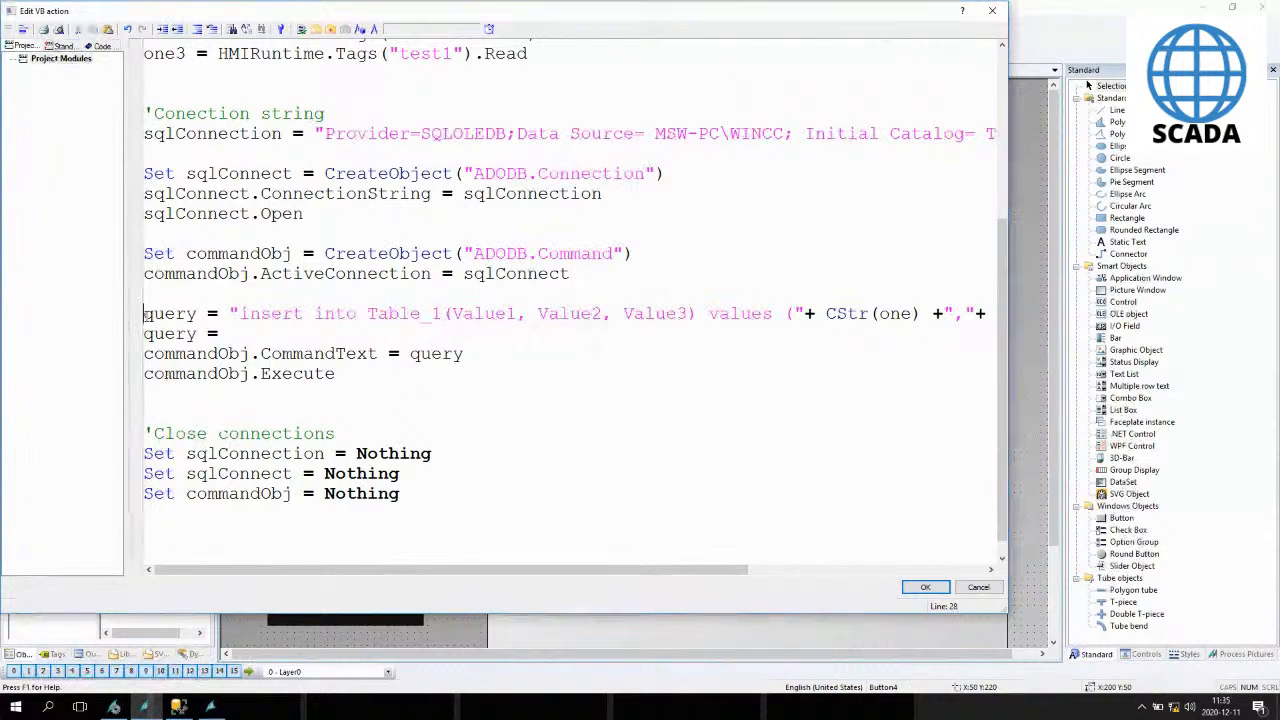
{"action": "type", "text": "'"}
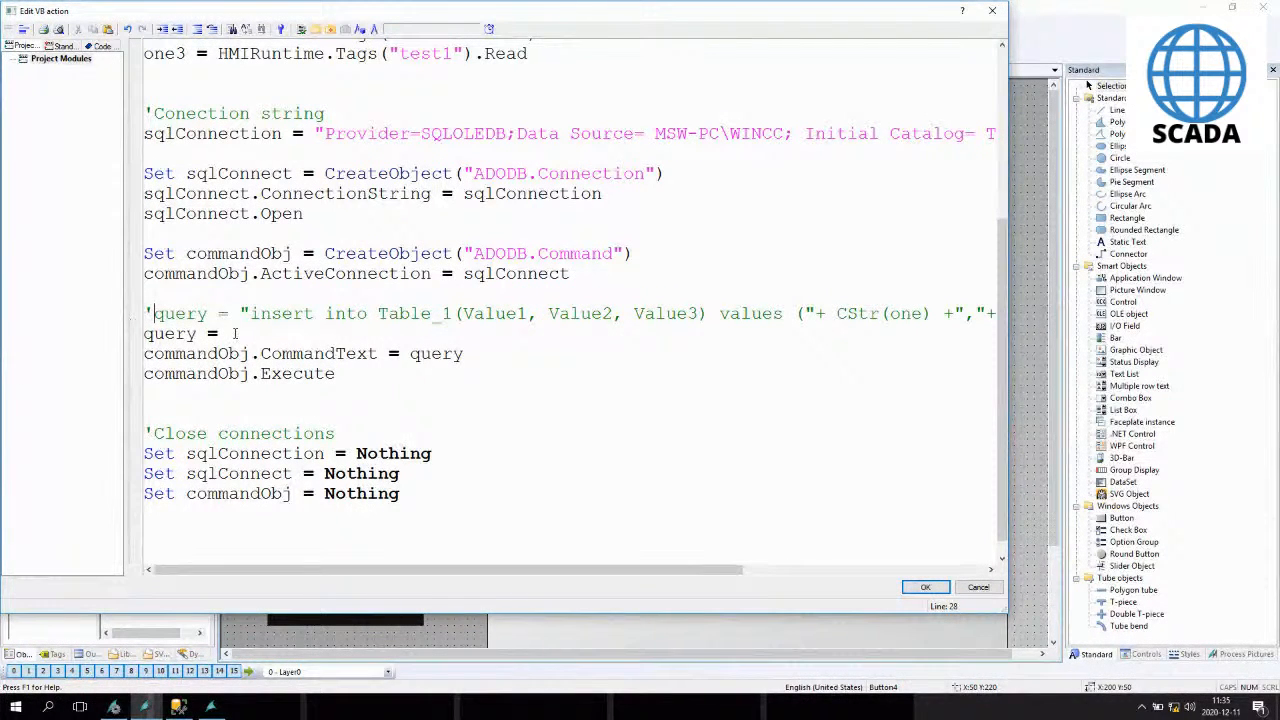
{"action": "type", "text": "DELETE"}
- Complete the new query line as "DELETE * from Table_1", copying Table_1 from the commented insert line, and save the script
{"action": "type", "text": "from"}
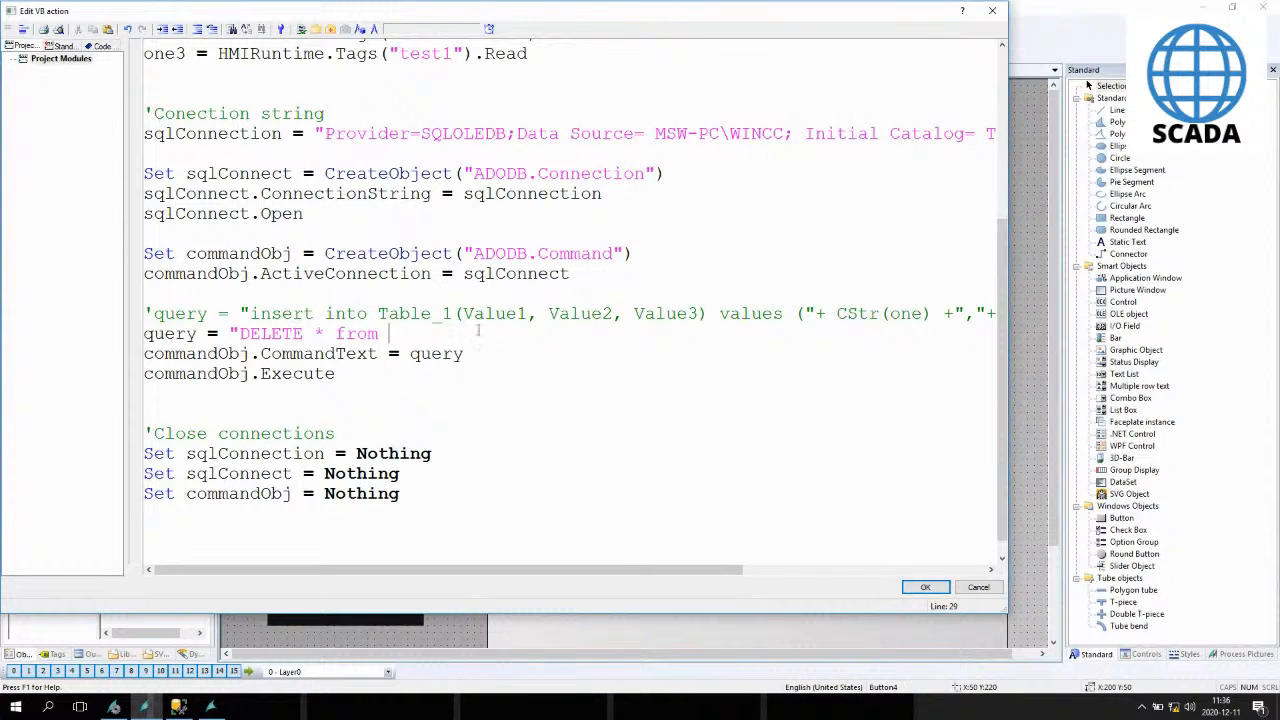
{"action": "double_click", "coordinate": [415, 314]}
{"action": "key", "text": "ctrl+c"}
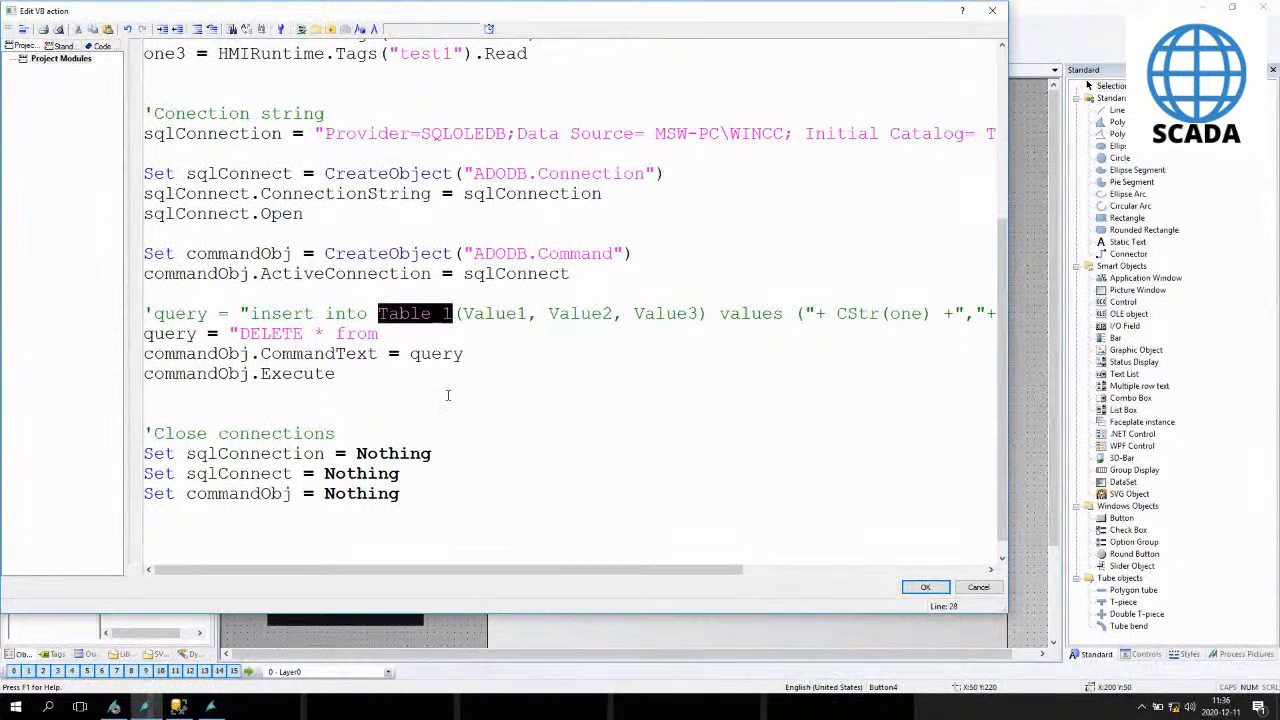
{"action": "left_click", "coordinate": [398, 340]}
{"action": "key", "text": "ctrl+v"}
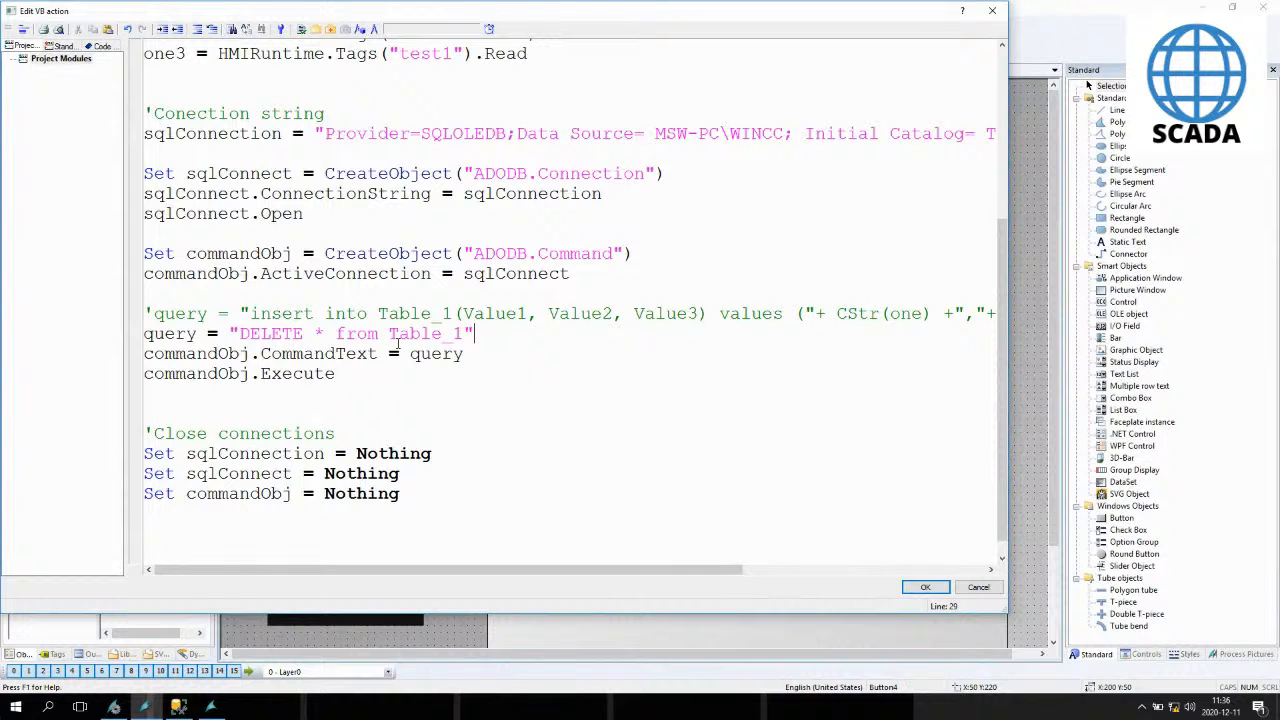
{"action": "left_click", "coordinate": [926, 589]}
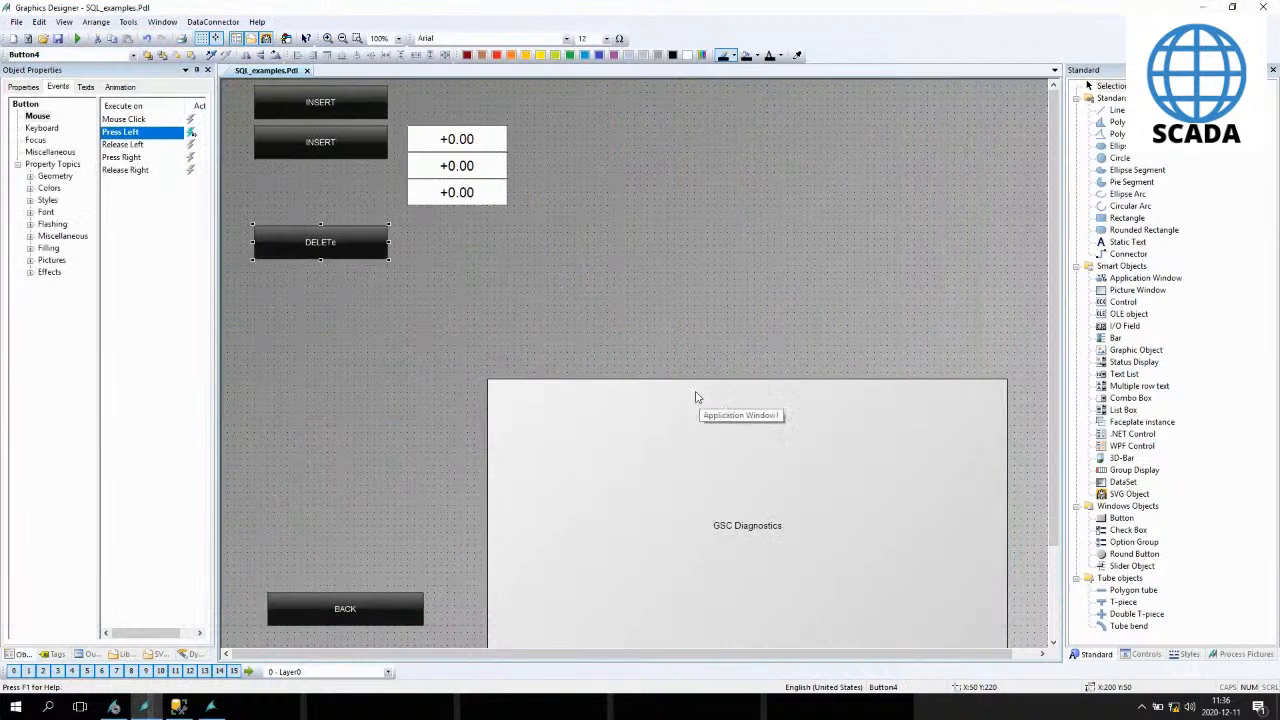
- Execute the Table_1 select query in SQL Server Management Studio to view the table's rows
{"action": "left_click", "coordinate": [490, 287]}
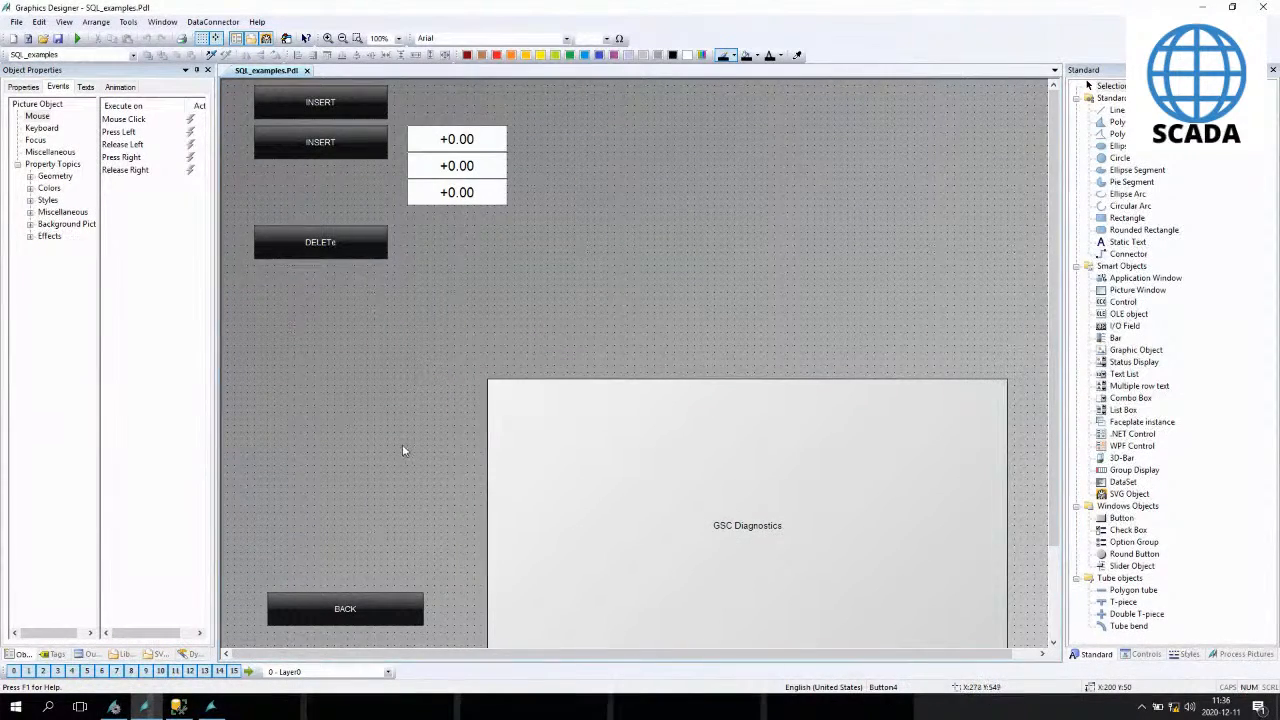
{"action": "left_click", "coordinate": [178, 708]}
{"action": "left_click", "coordinate": [190, 60]}
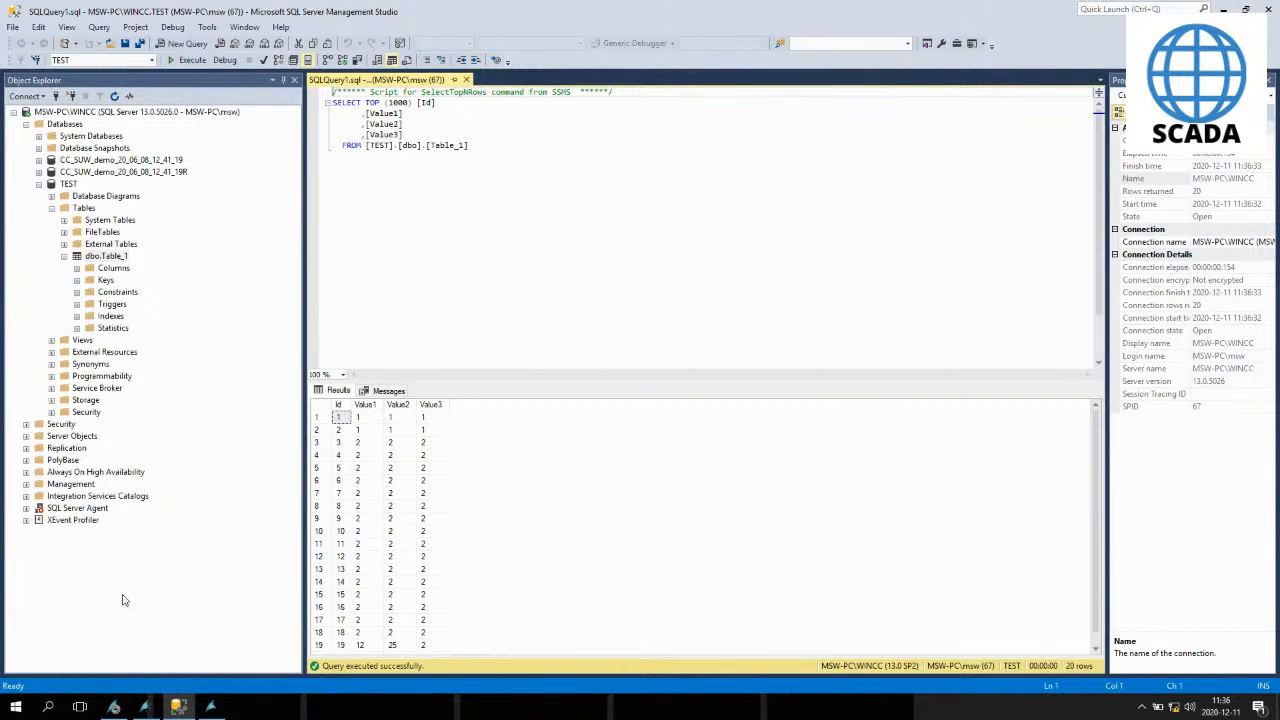
- Start WinCC Runtime for the picture and press the DELETE button
{"action": "left_click", "coordinate": [145, 708]}
{"action": "left_click", "coordinate": [77, 39]}
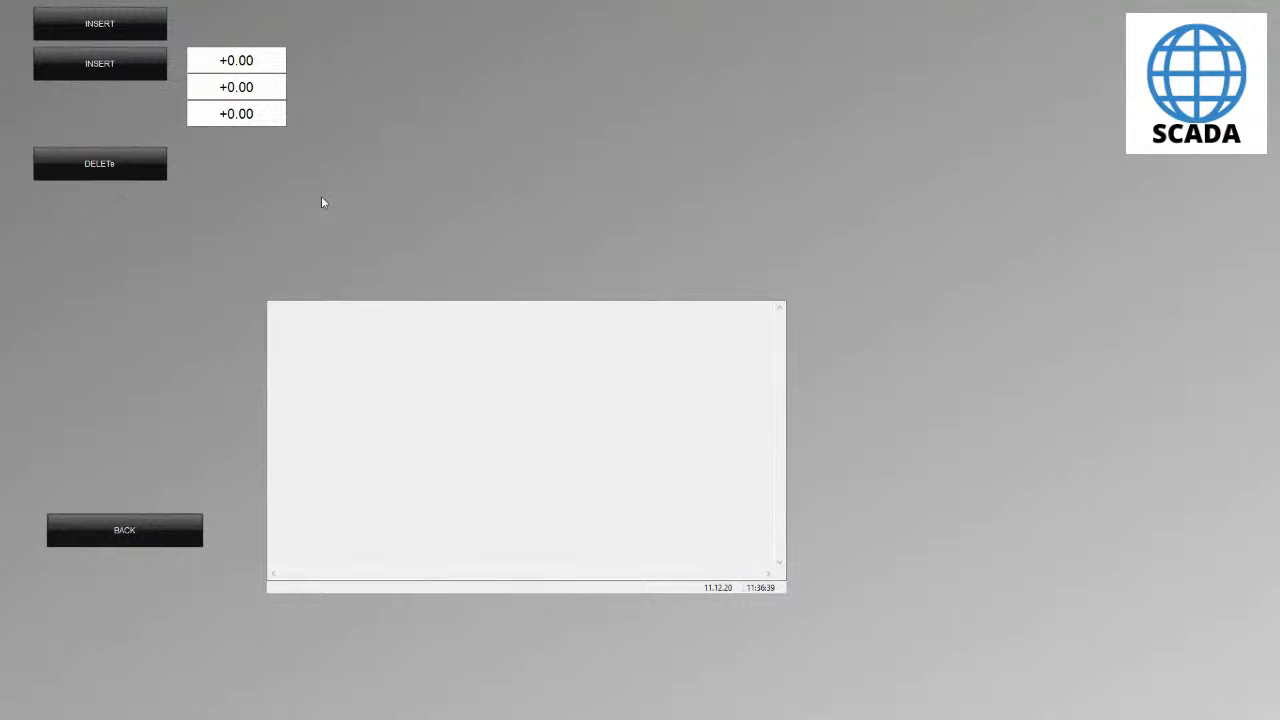
{"action": "left_click", "coordinate": [126, 166]}
- Re-execute the Table_1 select query in SQL Server Management Studio
{"action": "key", "text": "alt+Tab"}
{"action": "left_click", "coordinate": [179, 707]}
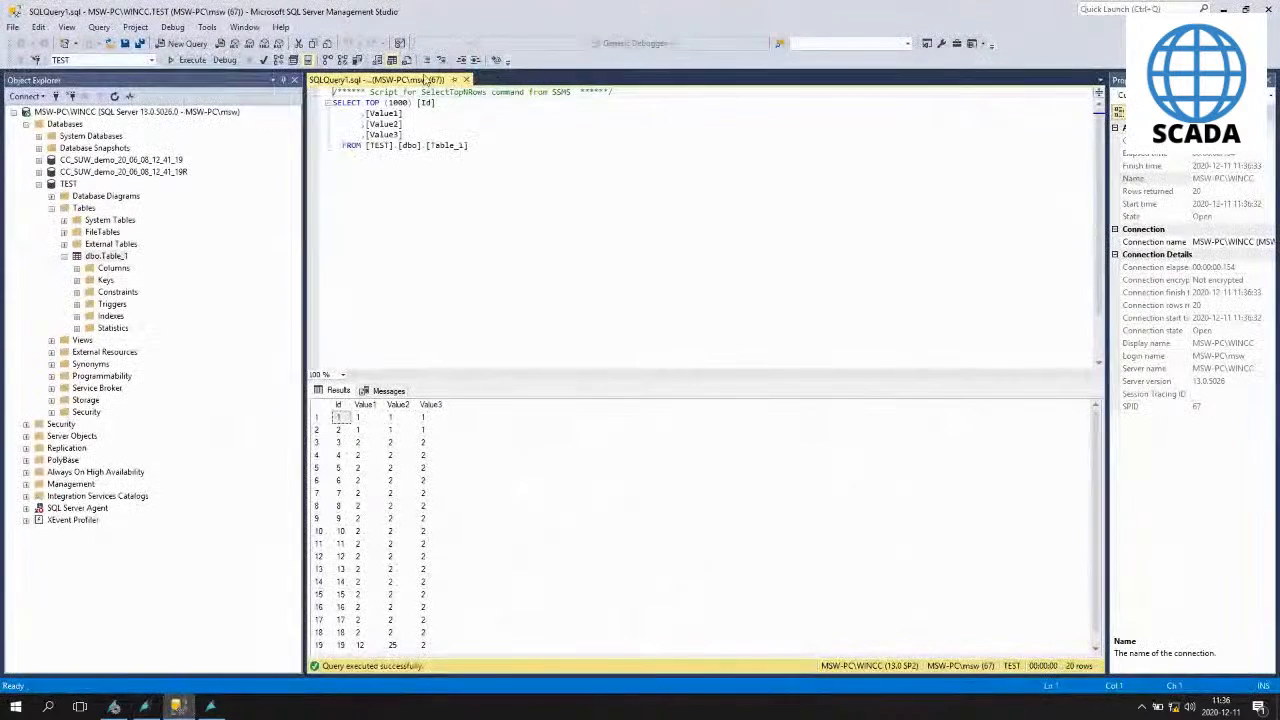
{"action": "left_click", "coordinate": [186, 60]}
- Open the DELETE button's Press Left script and change the query to "DELETE from Table_1"
{"action": "mouse_move", "coordinate": [216, 709]}
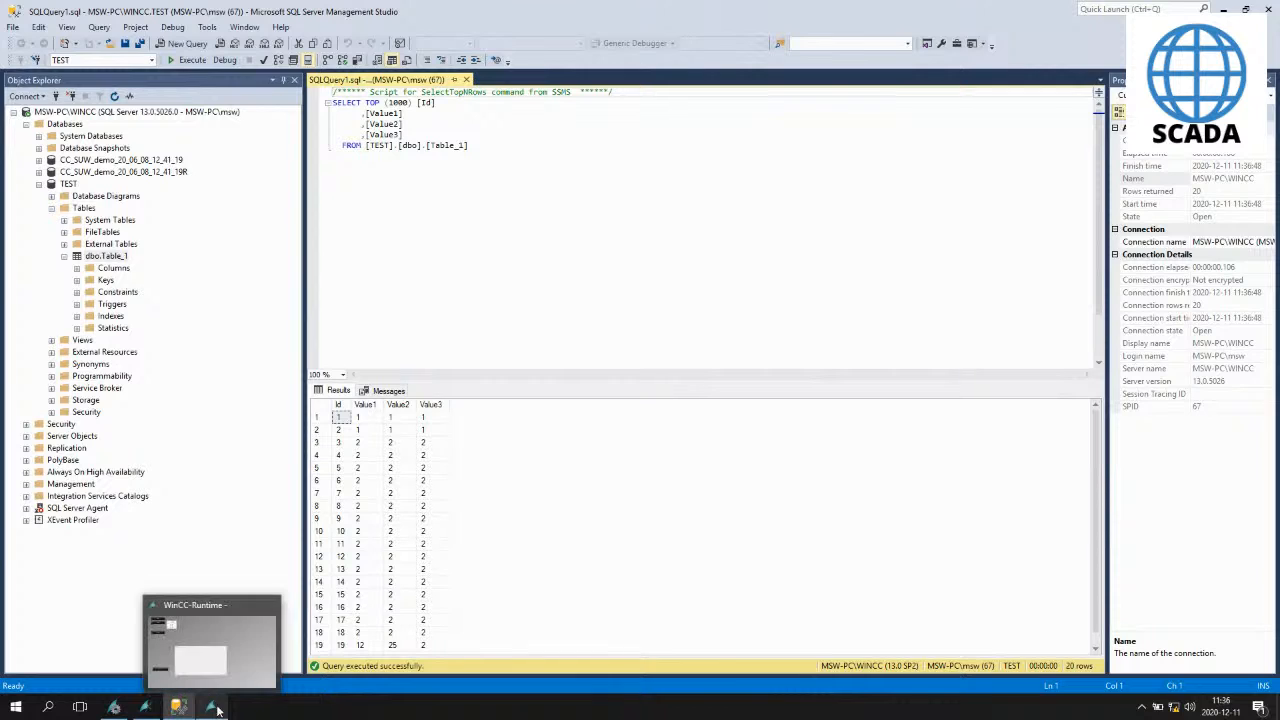
{"action": "left_click", "coordinate": [148, 707]}
{"action": "left_click", "coordinate": [350, 238]}
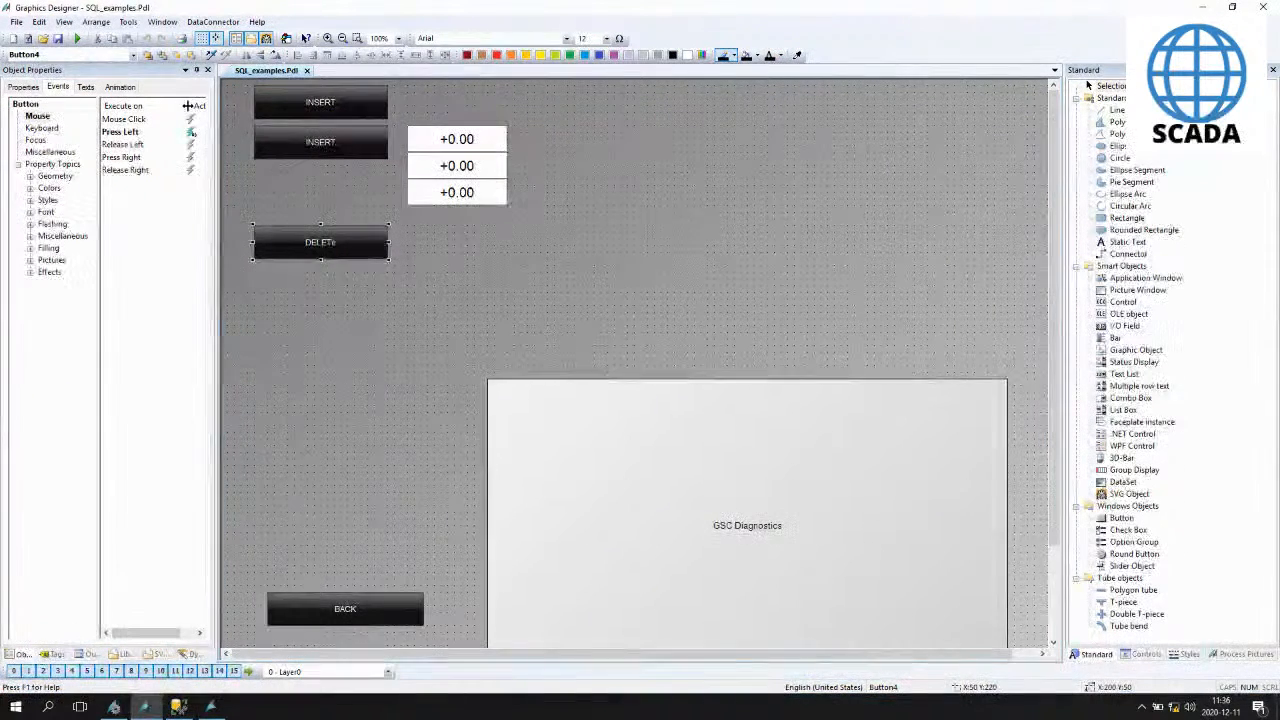
{"action": "double_click", "coordinate": [190, 131]}
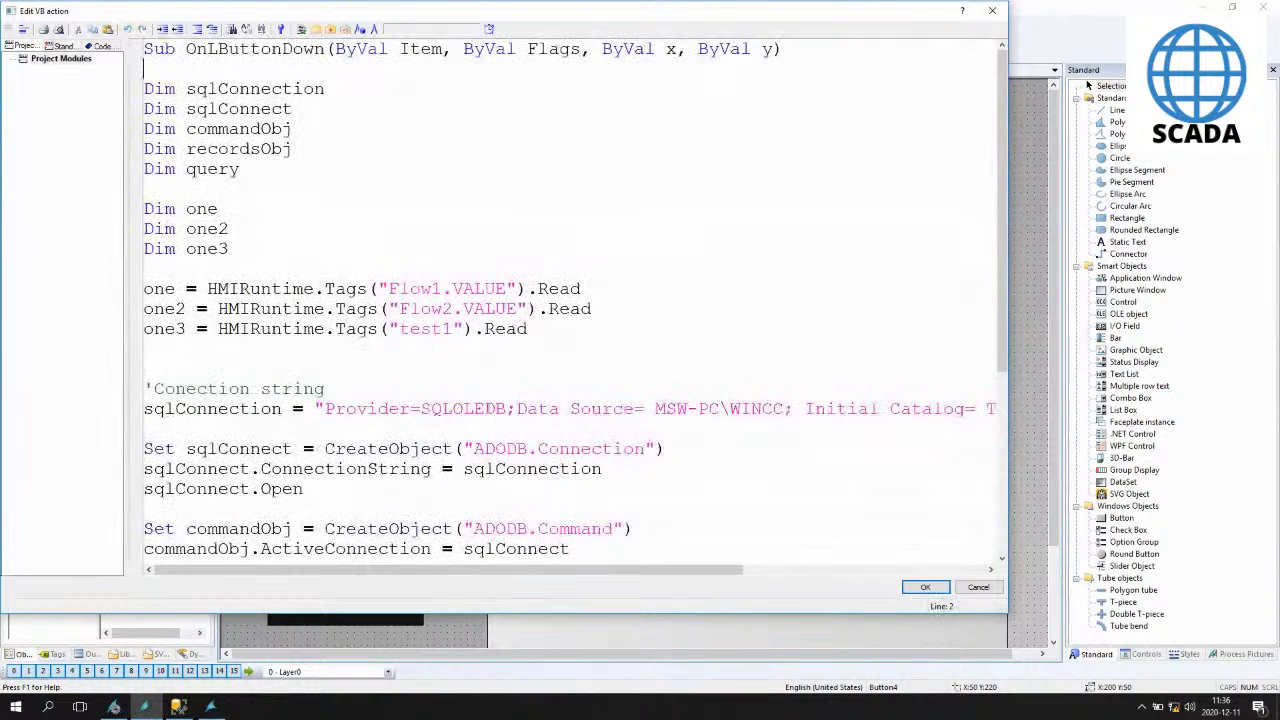
{"action": "scroll", "coordinate": [492, 385], "scroll_direction": "down", "scroll_amount": 2}
{"action": "scroll", "coordinate": [492, 385], "scroll_direction": "down", "scroll_amount": 3}
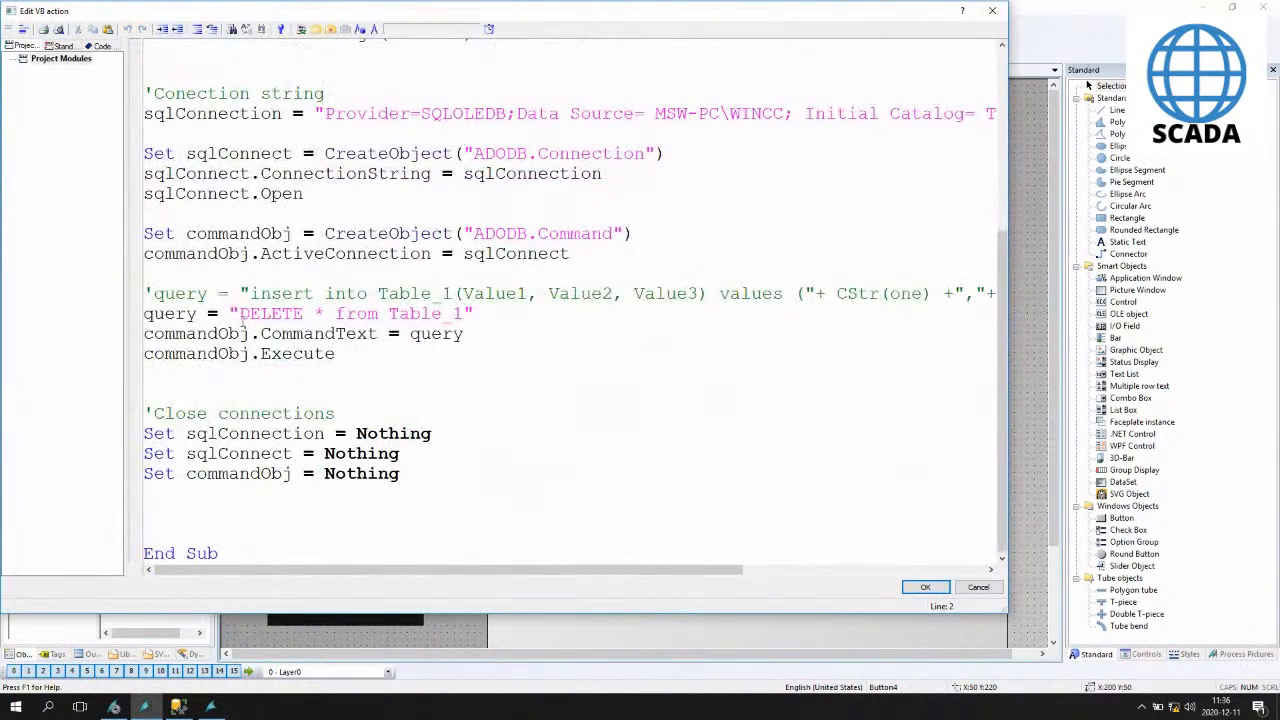
{"action": "left_click", "coordinate": [325, 313]}
{"action": "key", "text": "BackSpace"}
{"action": "key", "text": "BackSpace"}
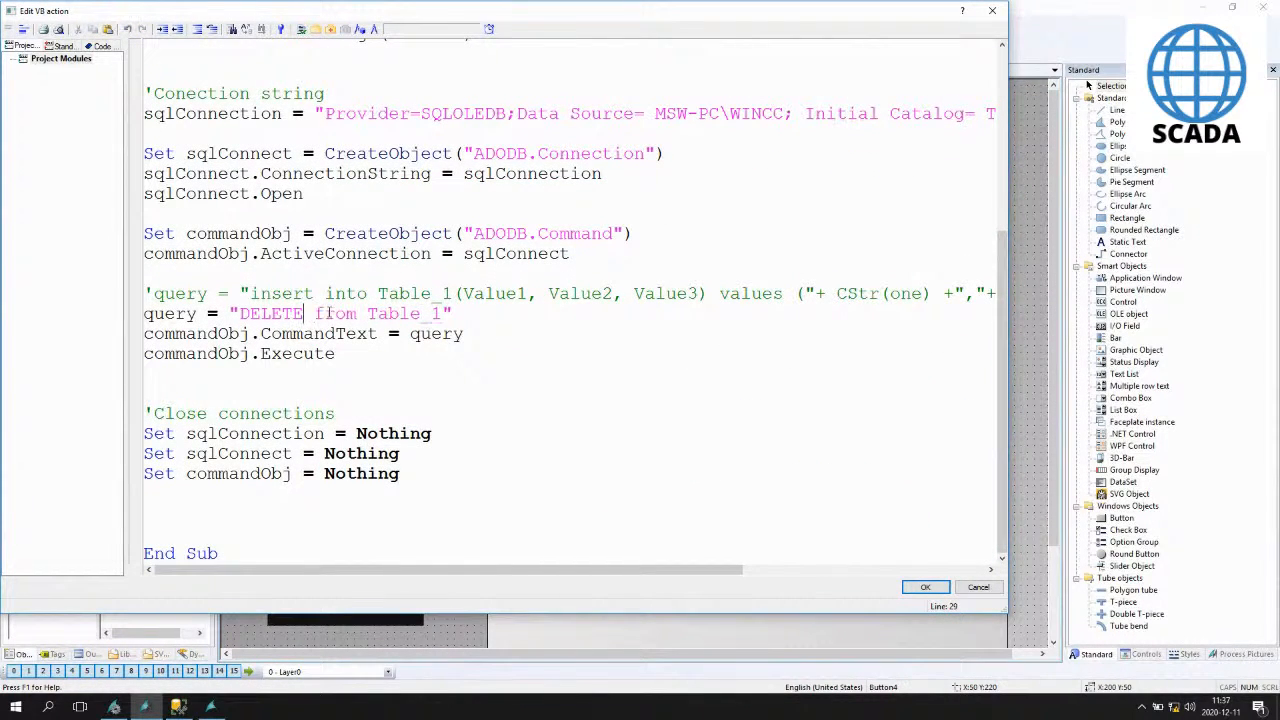
- Run a syntax check on the script, dismiss the result, and save the action
{"action": "left_click", "coordinate": [301, 29]}
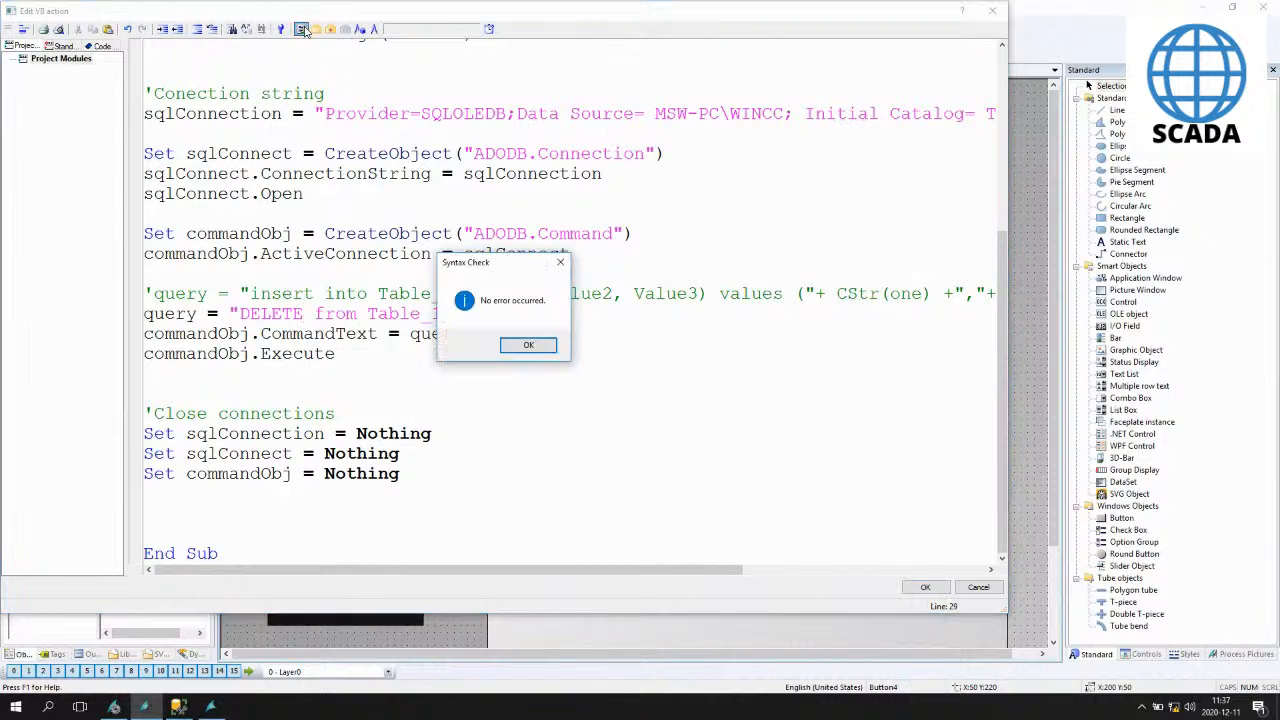
{"action": "left_click", "coordinate": [528, 345]}
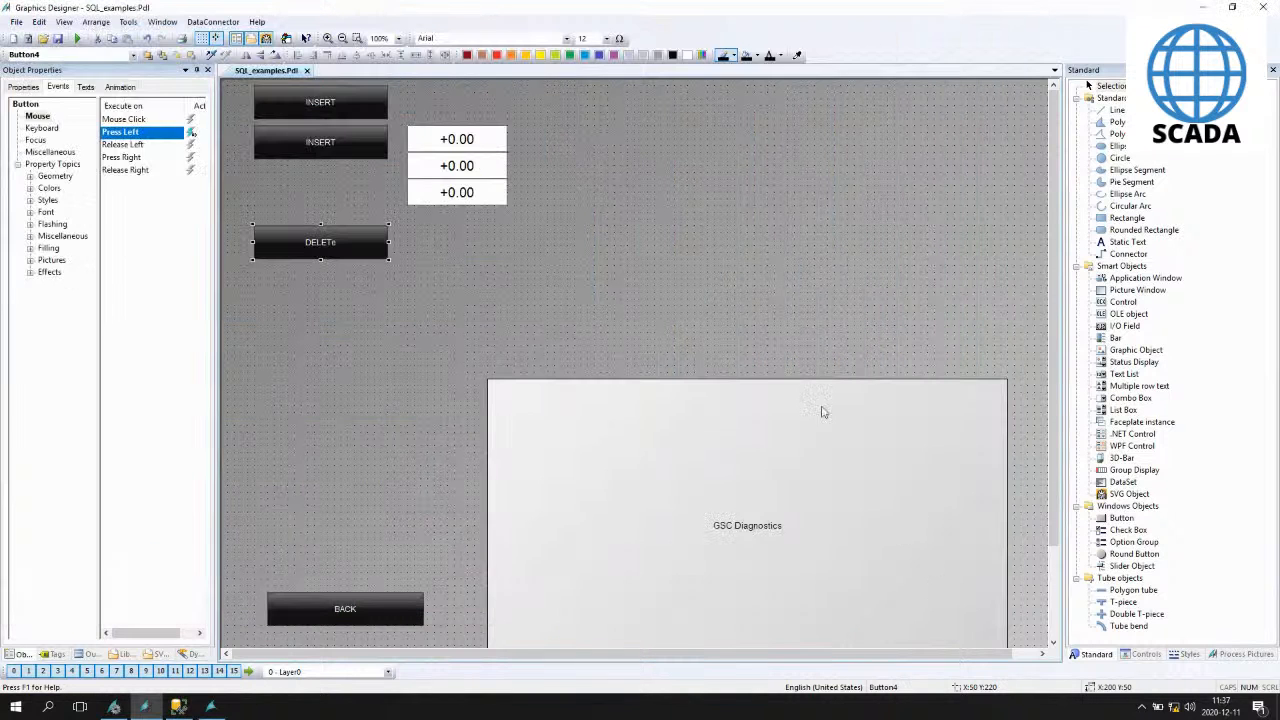
{"action": "left_click", "coordinate": [925, 587]}
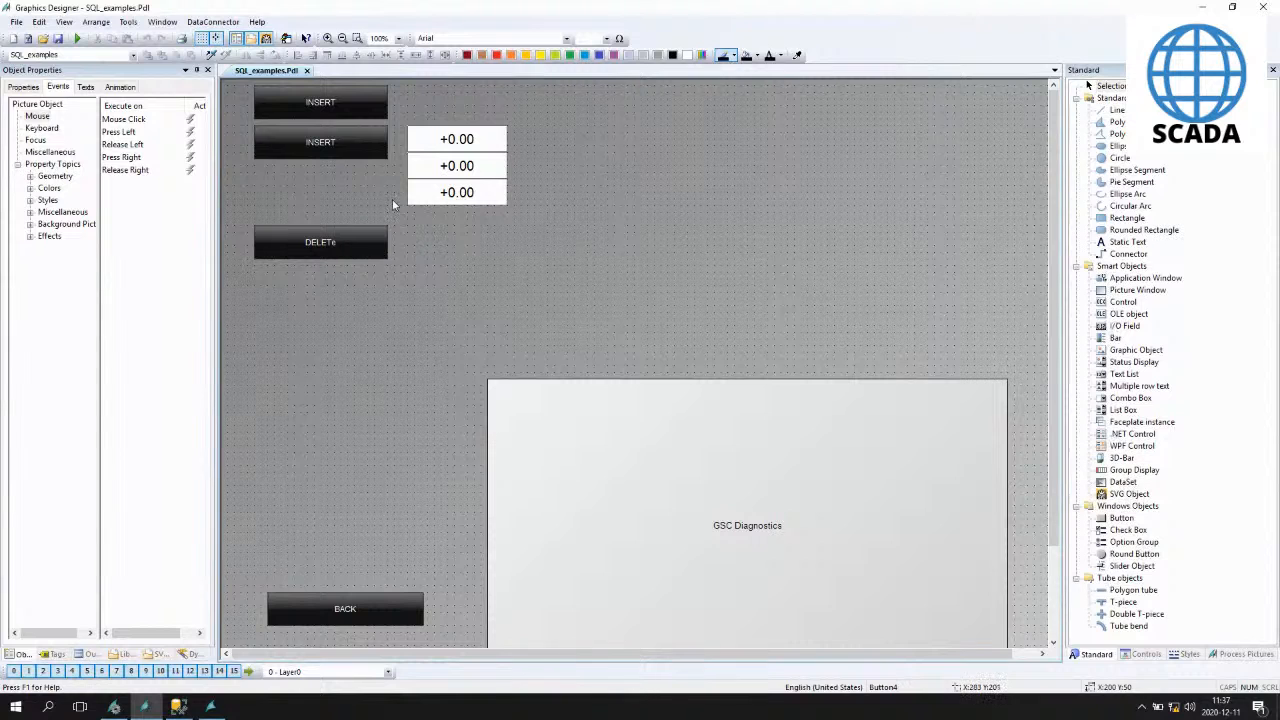
- Press the DELETE button in the running runtime, then re-execute the Table_1 select query in SQL Server Management Studio
{"action": "key", "text": "alt+Tab"}
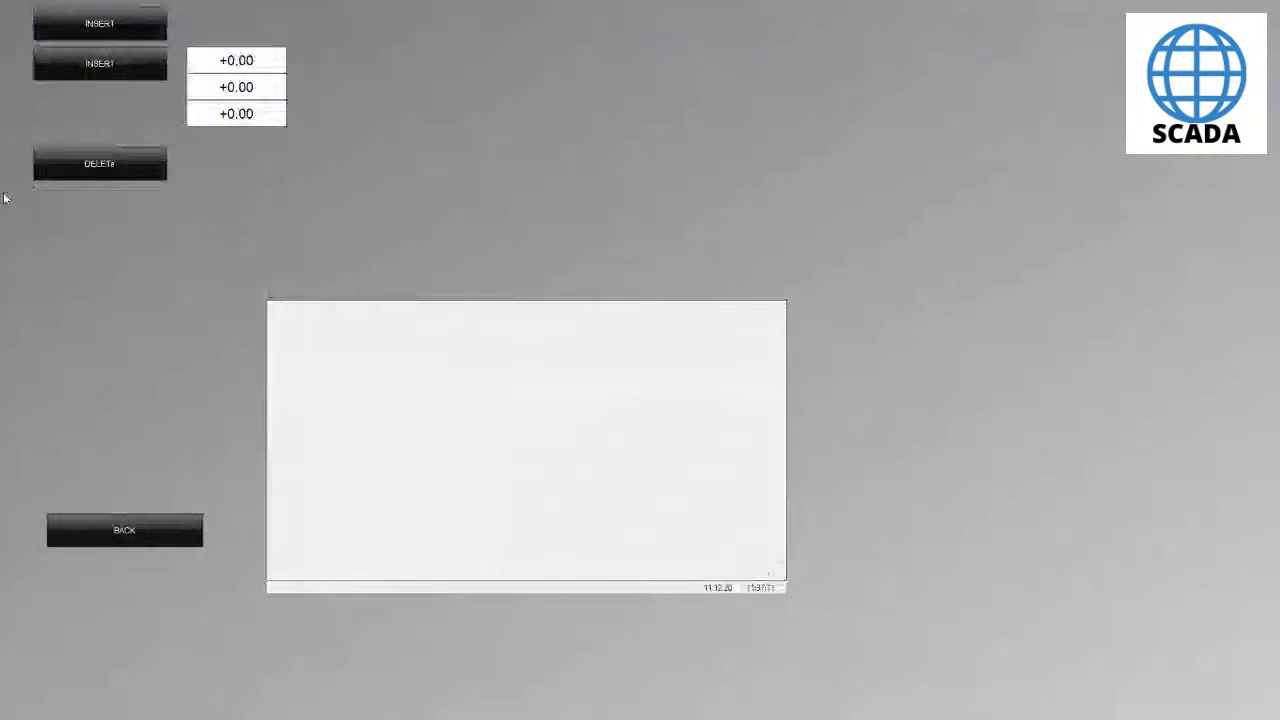
{"action": "left_click", "coordinate": [107, 166]}
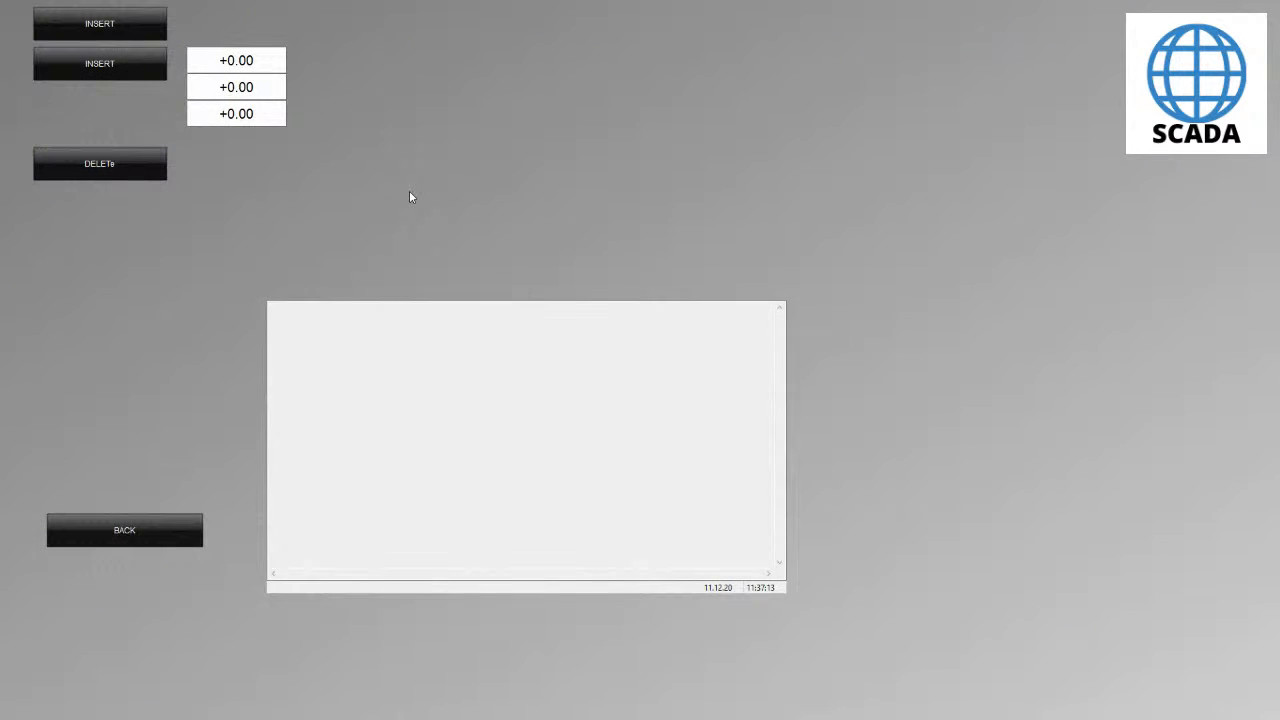
{"action": "key", "text": "alt+Tab"}
{"action": "key", "text": "alt+Tab"}
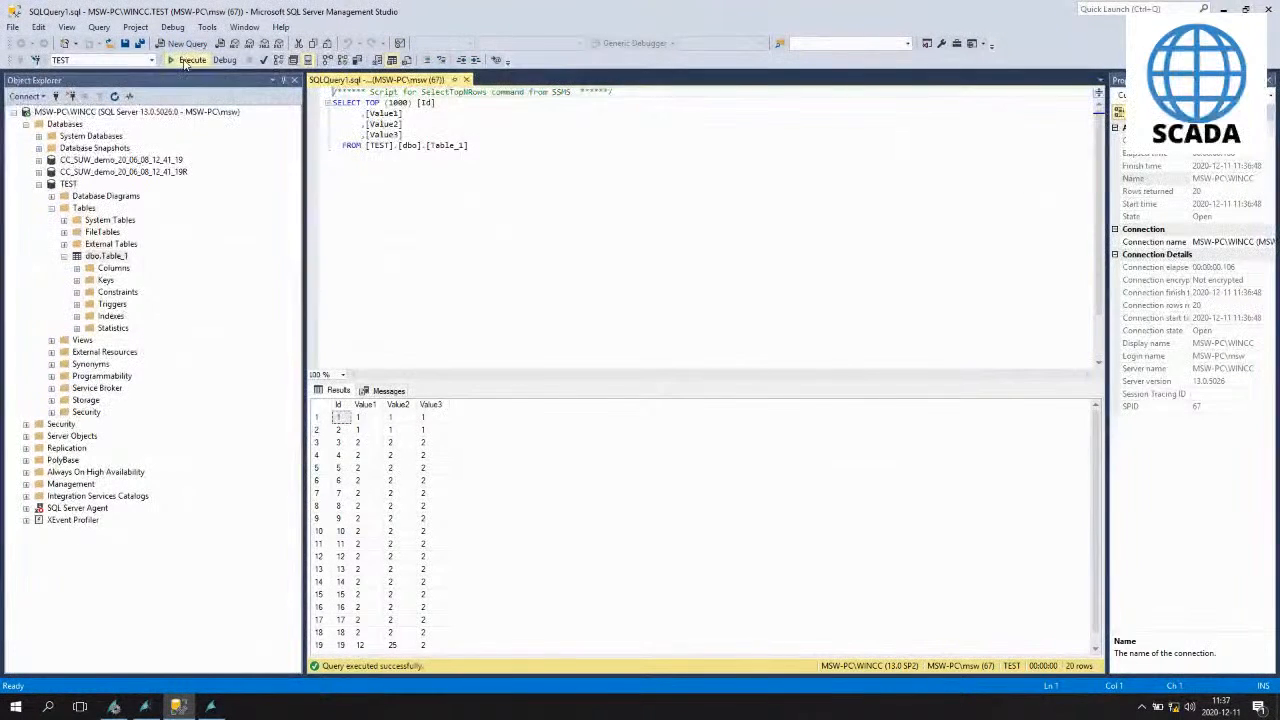
{"action": "left_click", "coordinate": [185, 61]}
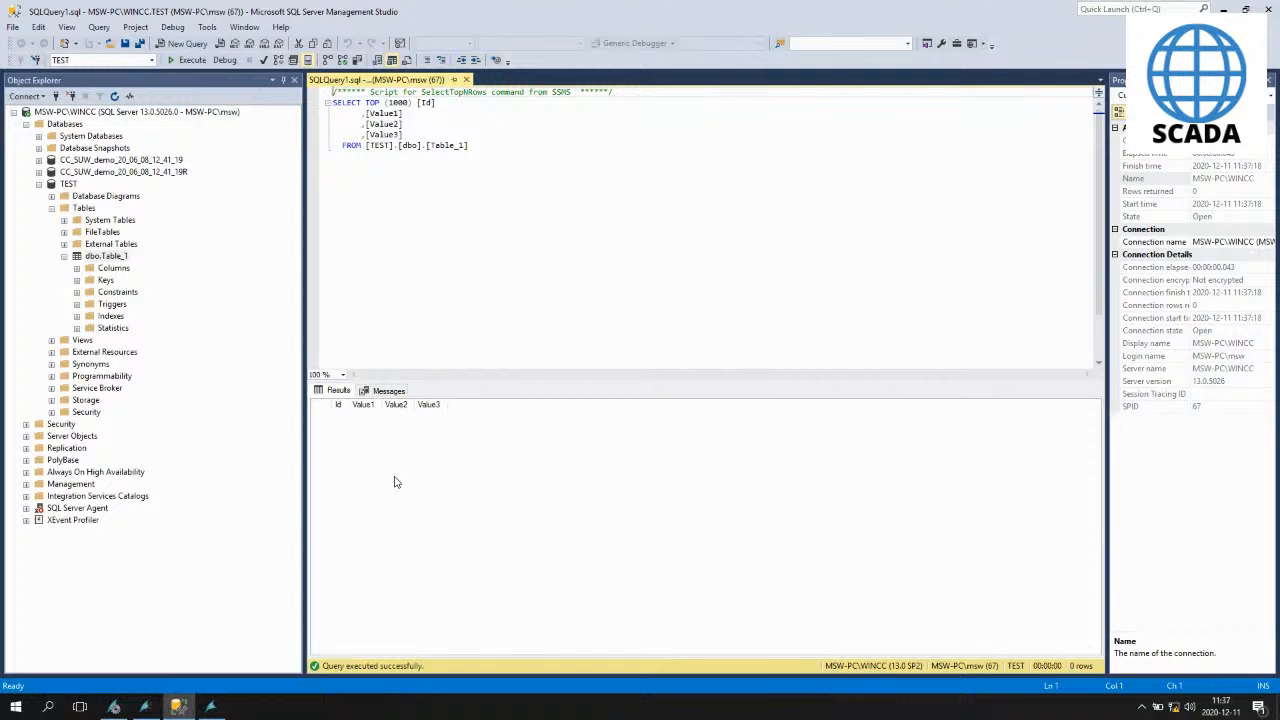
- Open the DELETE button's Press Left script and review its DELETE query before closing it
{"action": "left_click", "coordinate": [144, 707]}
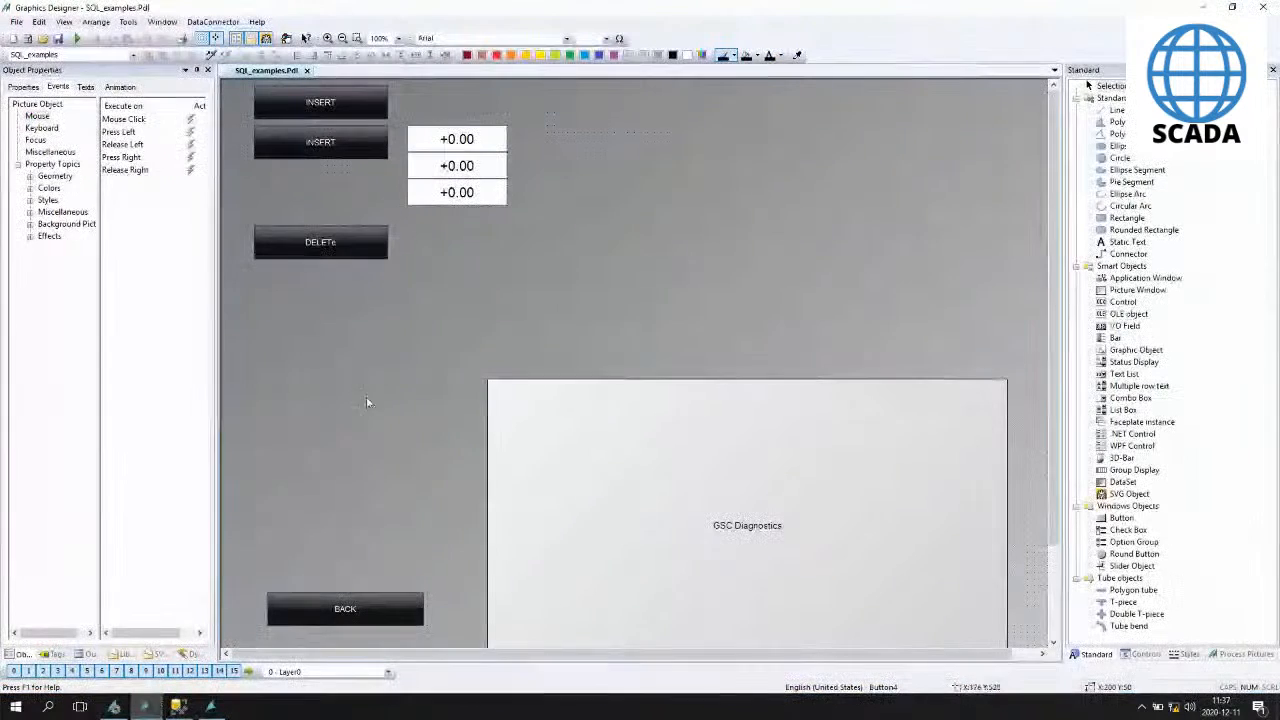
{"action": "left_click", "coordinate": [344, 242]}
{"action": "double_click", "coordinate": [191, 133]}
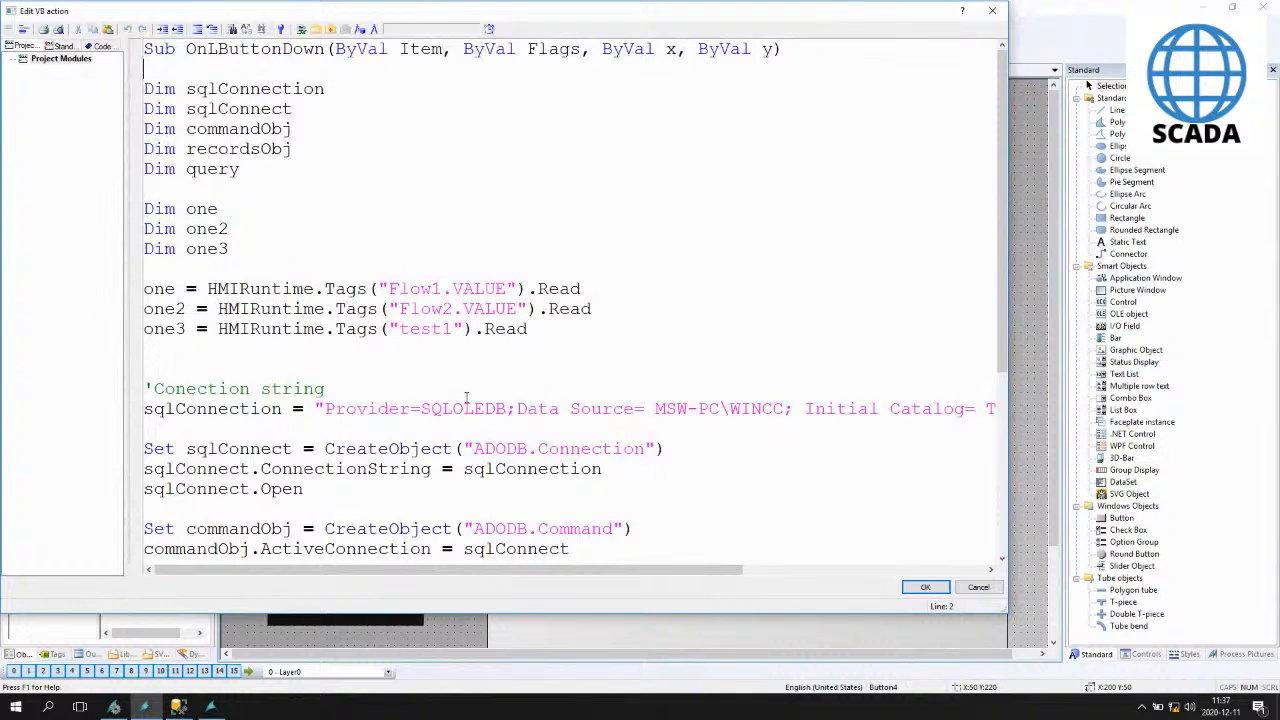
{"action": "scroll", "coordinate": [253, 233], "scroll_direction": "down", "scroll_amount": 5}
{"action": "left_click_drag", "start_coordinate": [241, 313], "coordinate": [445, 314]}
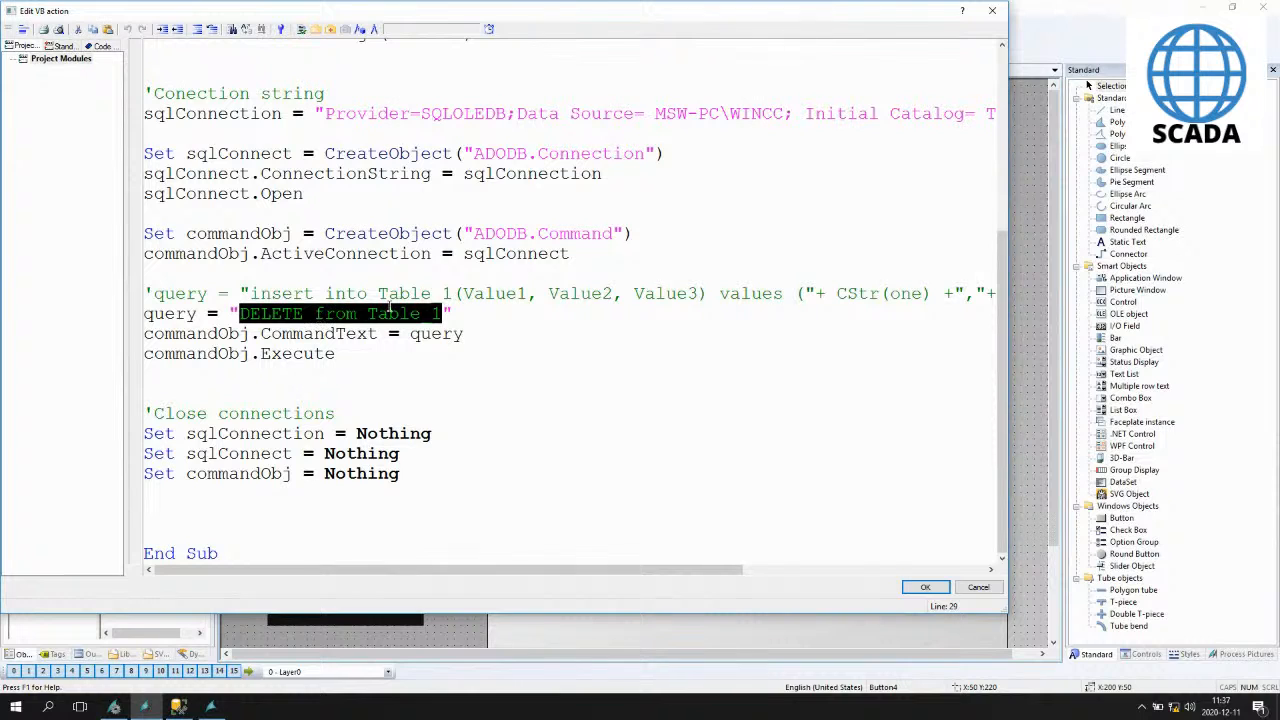
{"action": "left_click", "coordinate": [473, 312]}
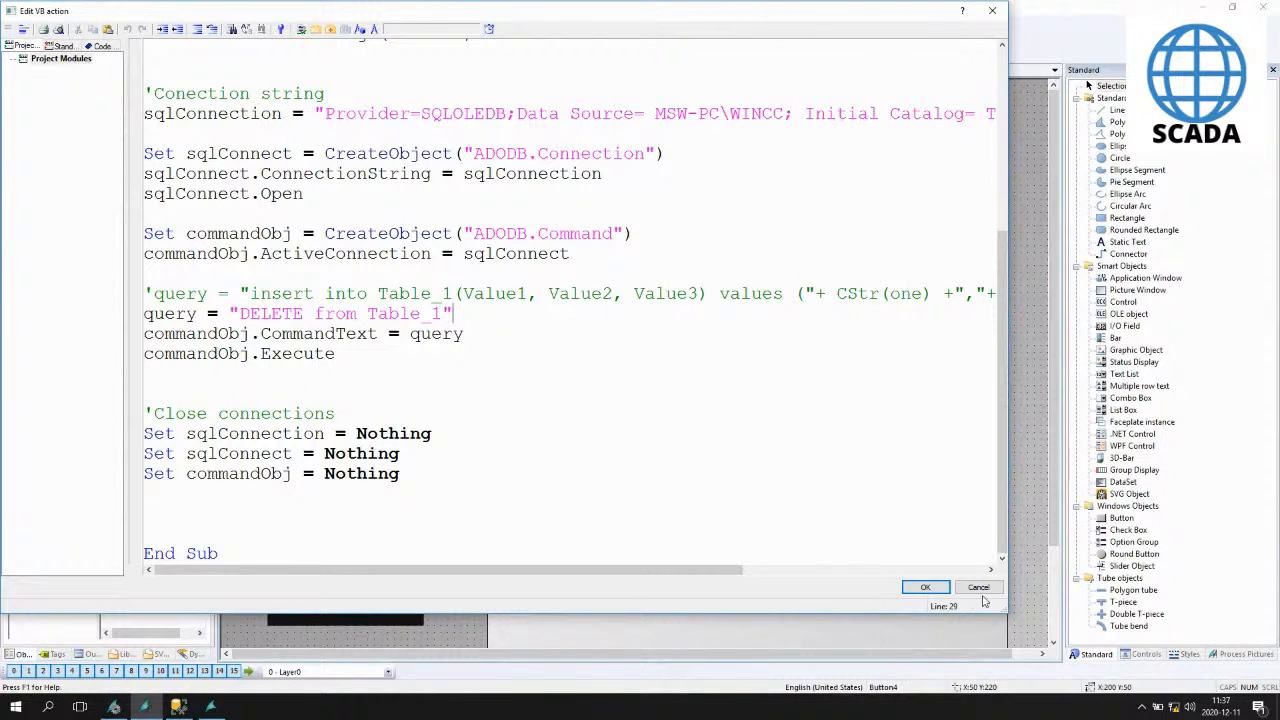
{"action": "left_click", "coordinate": [926, 588]}
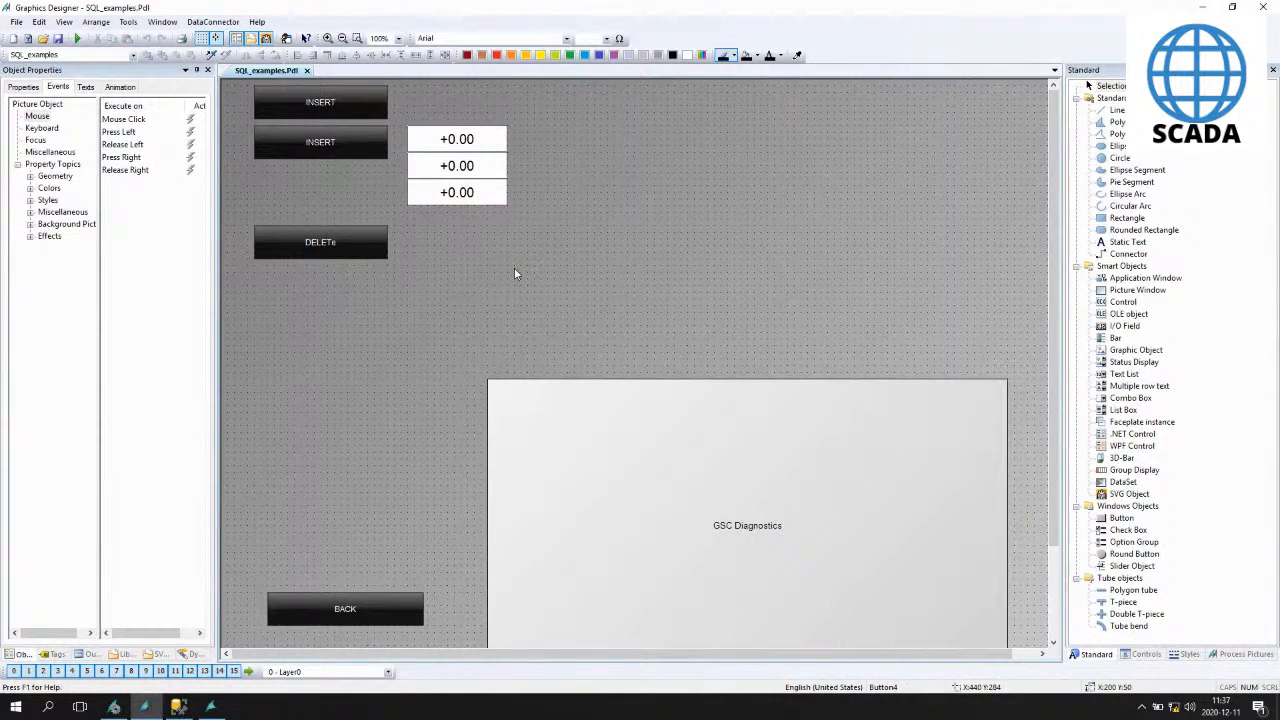
{"action": "left_click", "coordinate": [180, 708]}
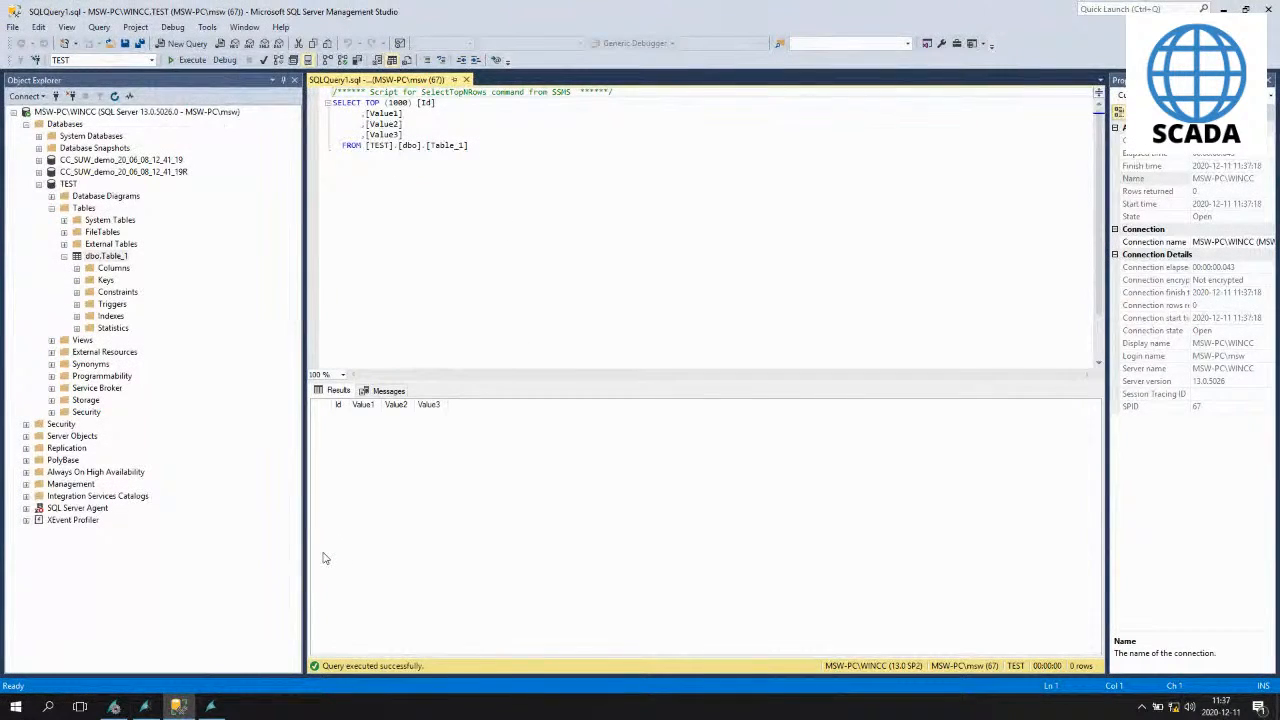
{"action": "left_click", "coordinate": [144, 708]}
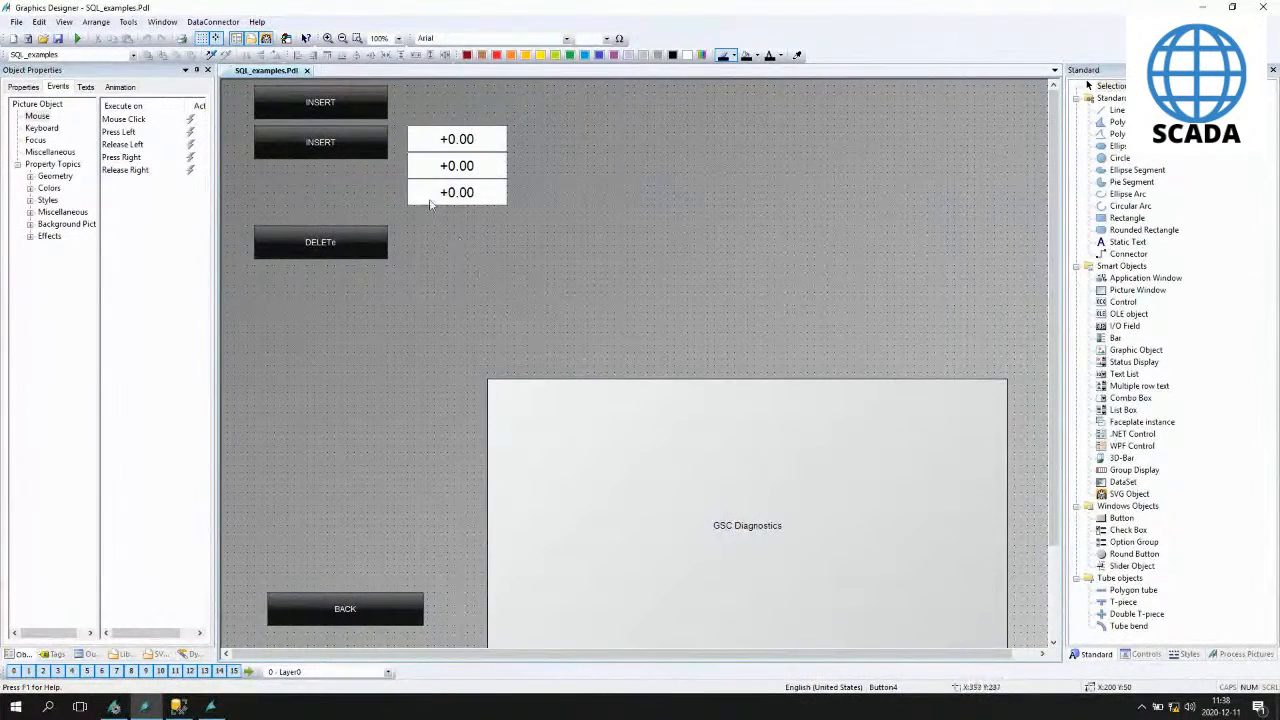
- Open the lower INSERT button's Press Left script and select all of its code before closing it
{"action": "left_click", "coordinate": [352, 140]}
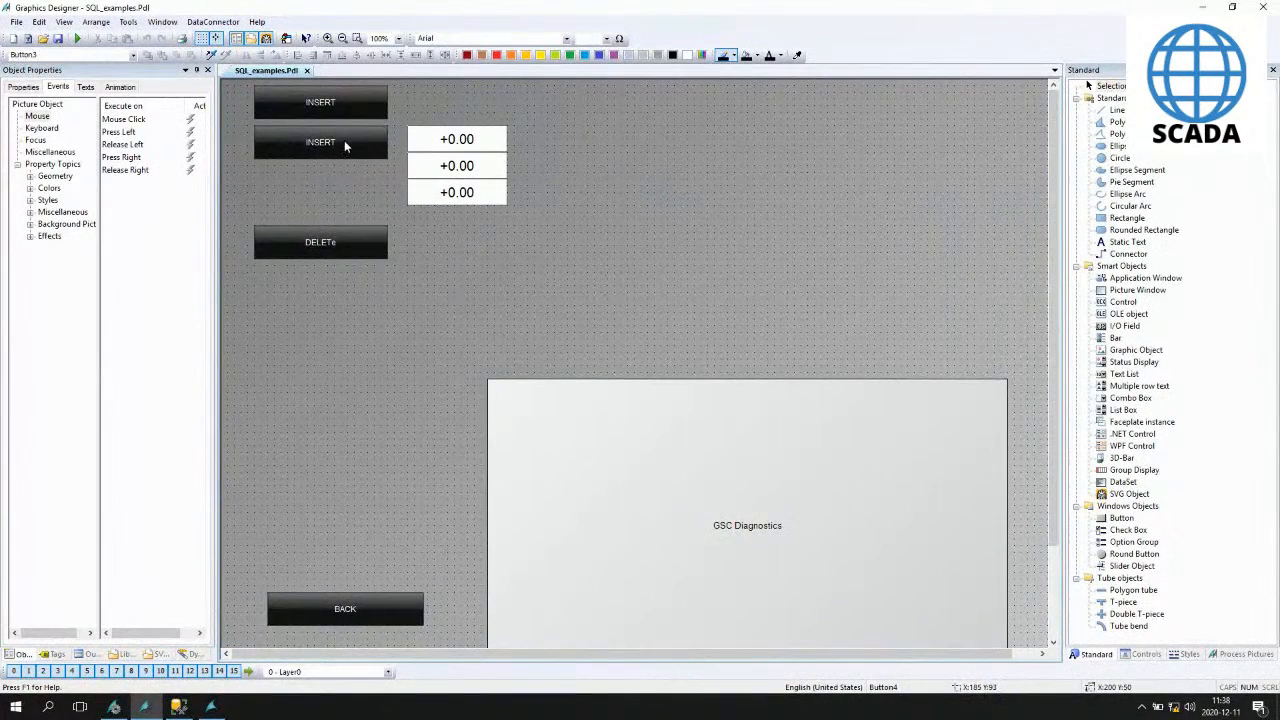
{"action": "double_click", "coordinate": [191, 133]}
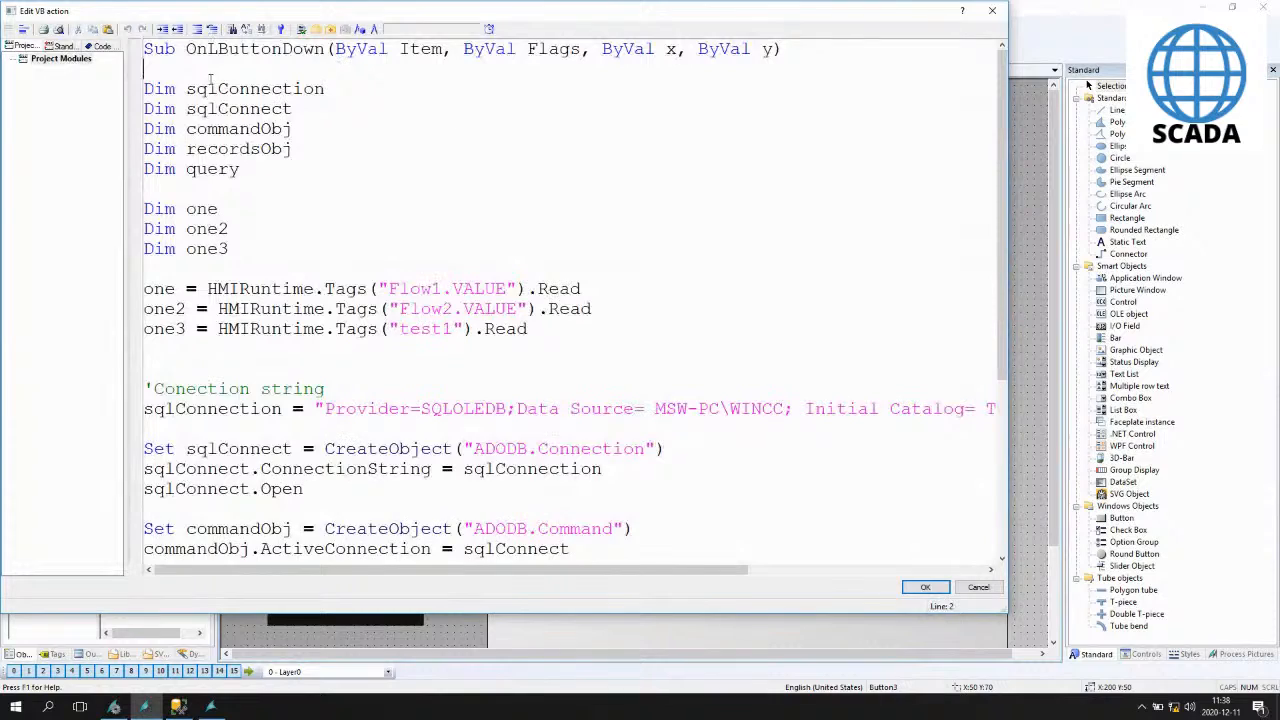
{"action": "scroll", "coordinate": [484, 383], "scroll_direction": "down", "scroll_amount": 5}
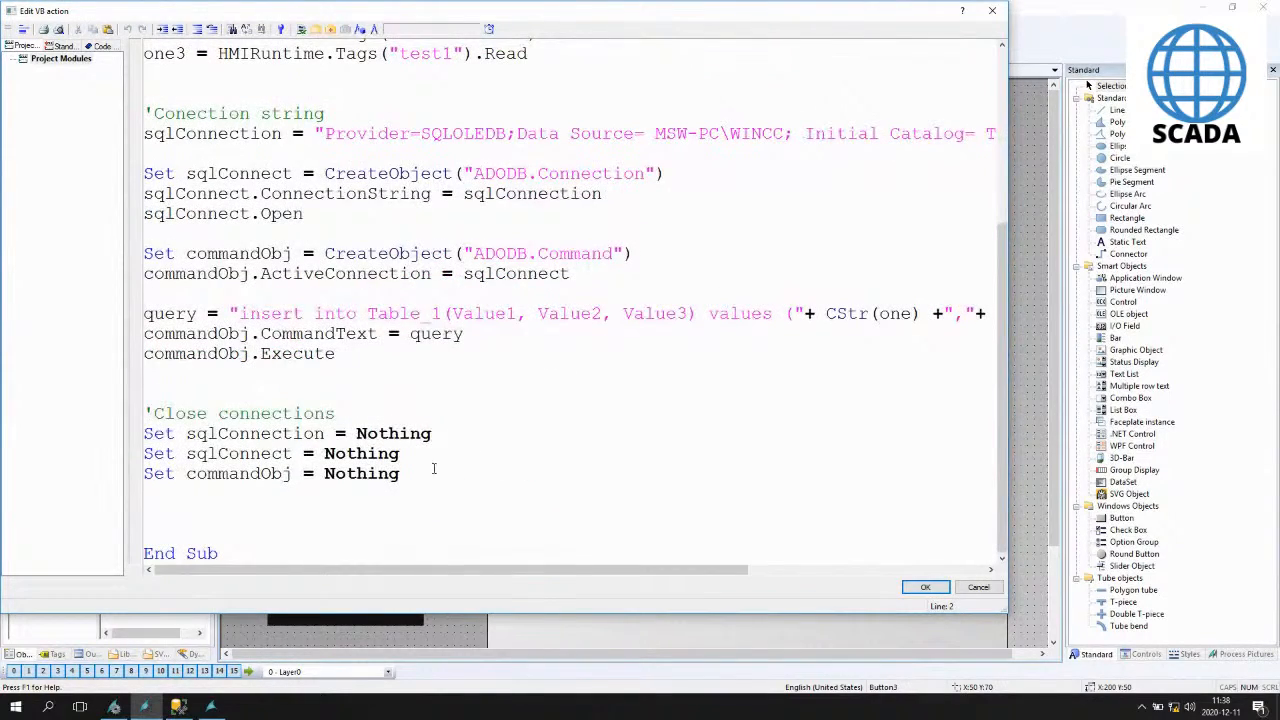
{"action": "key", "text": "ctrl+a"}
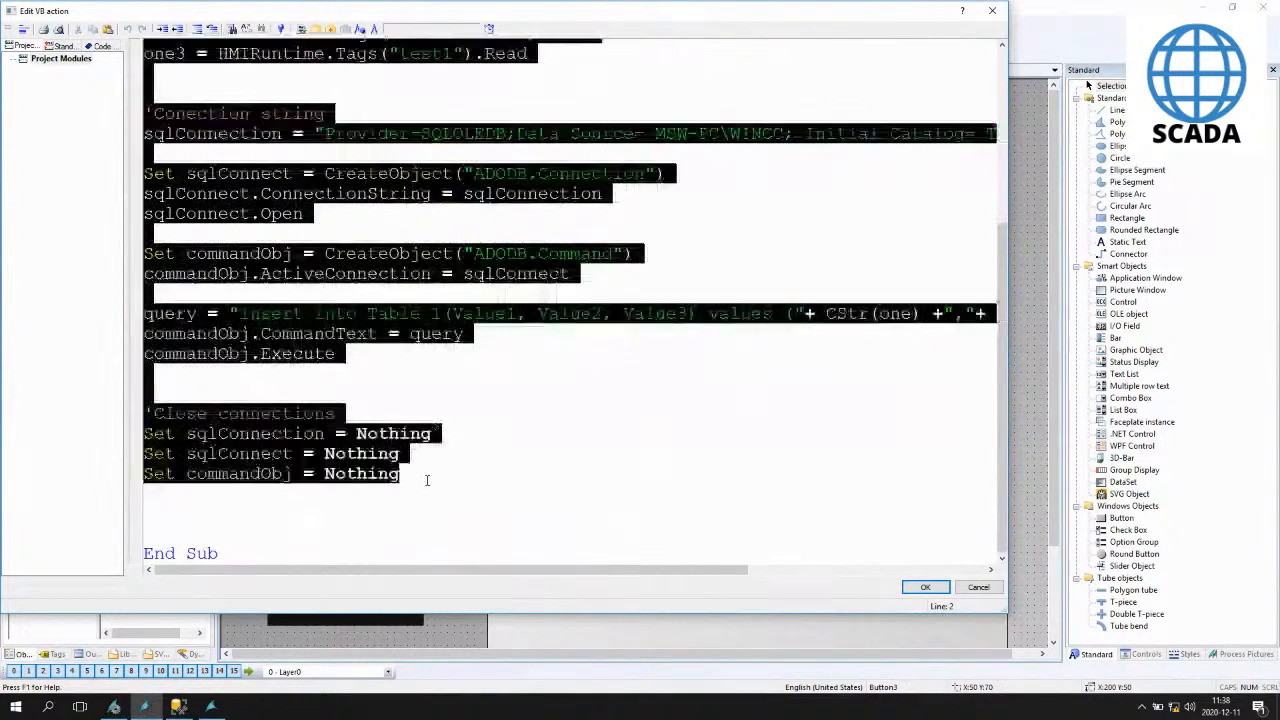
{"action": "left_click", "coordinate": [925, 588]}
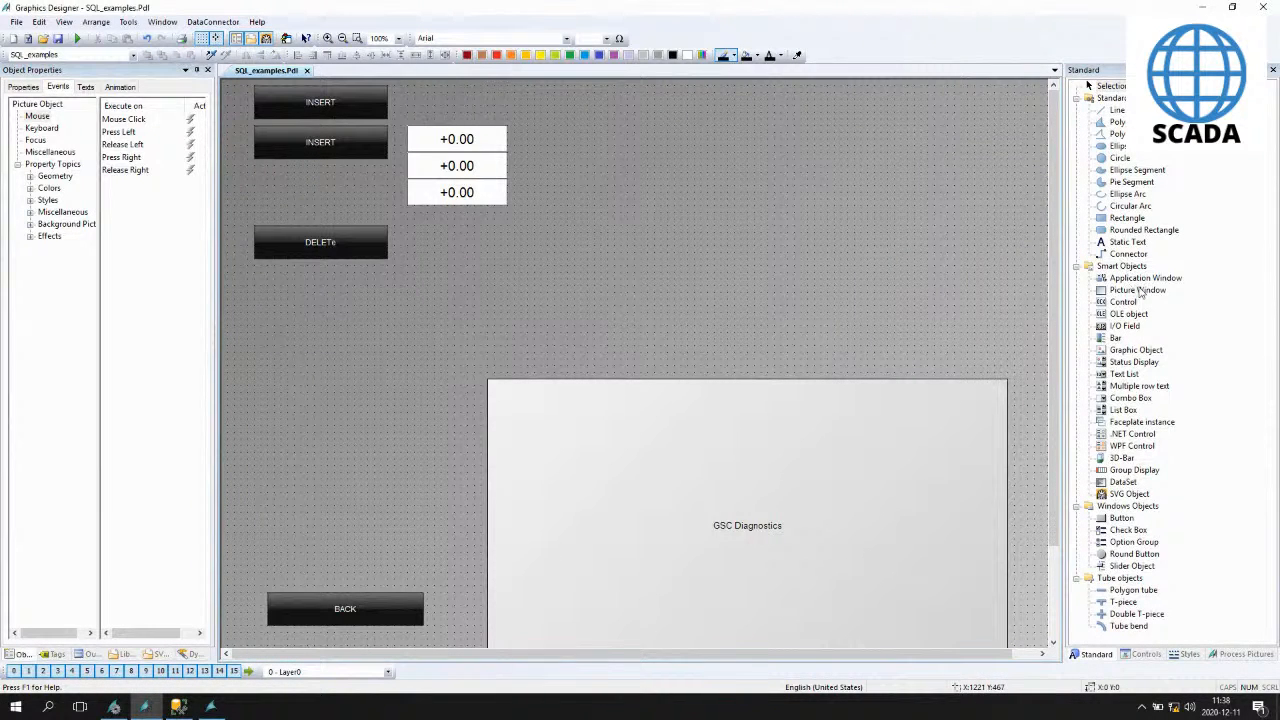
- Draw a small Static Text object to the right of the DELETE button and select it
{"action": "left_click", "coordinate": [1127, 242]}
{"action": "left_click_drag", "start_coordinate": [586, 244], "coordinate": [648, 293]}
{"action": "left_click", "coordinate": [543, 307]}
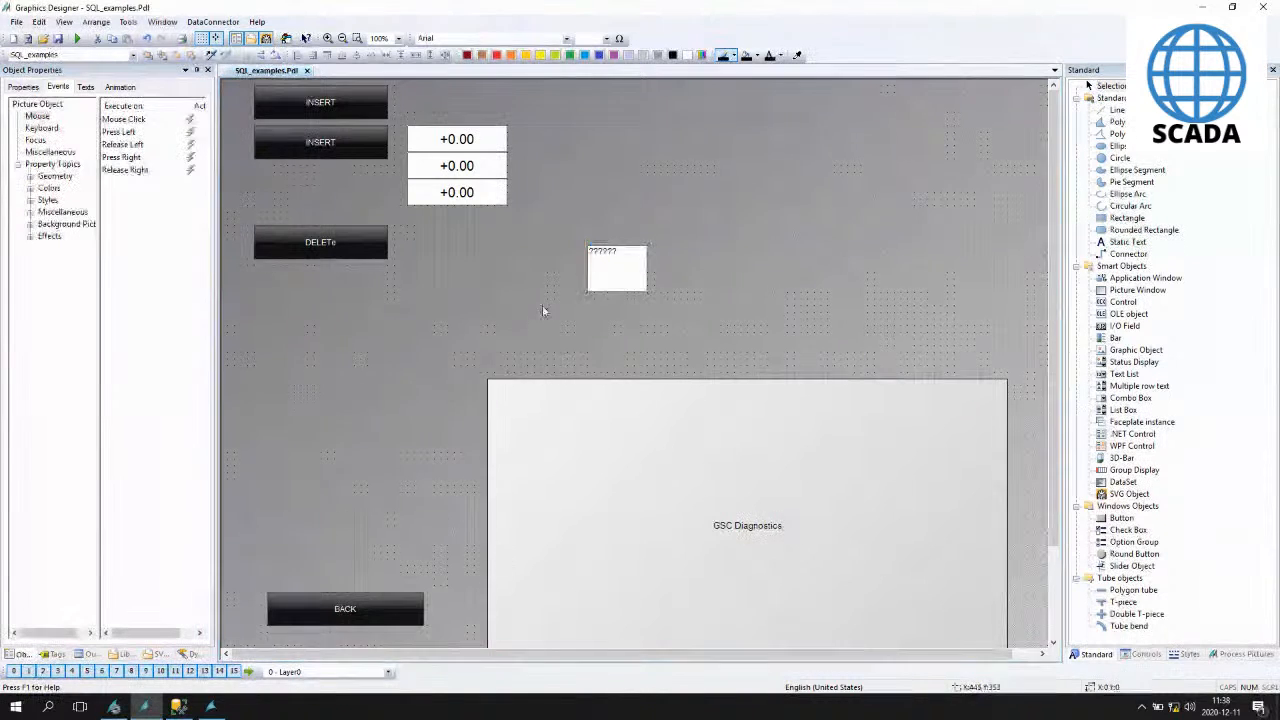
{"action": "left_click", "coordinate": [608, 266]}
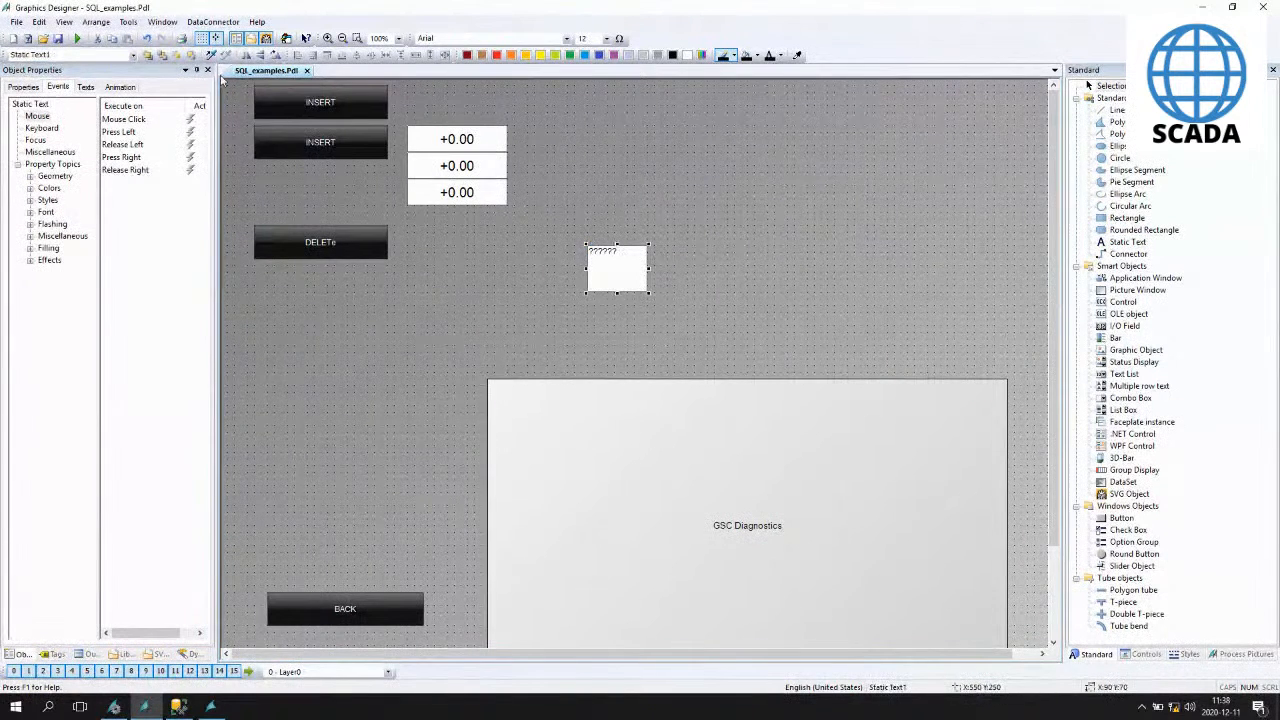
- Add a VBS action to the Static Text's Text property by pasting the copied INSERT script and confirming it
{"action": "left_click", "coordinate": [23, 87]}
{"action": "left_click_drag", "start_coordinate": [95, 633], "coordinate": [122, 633]}
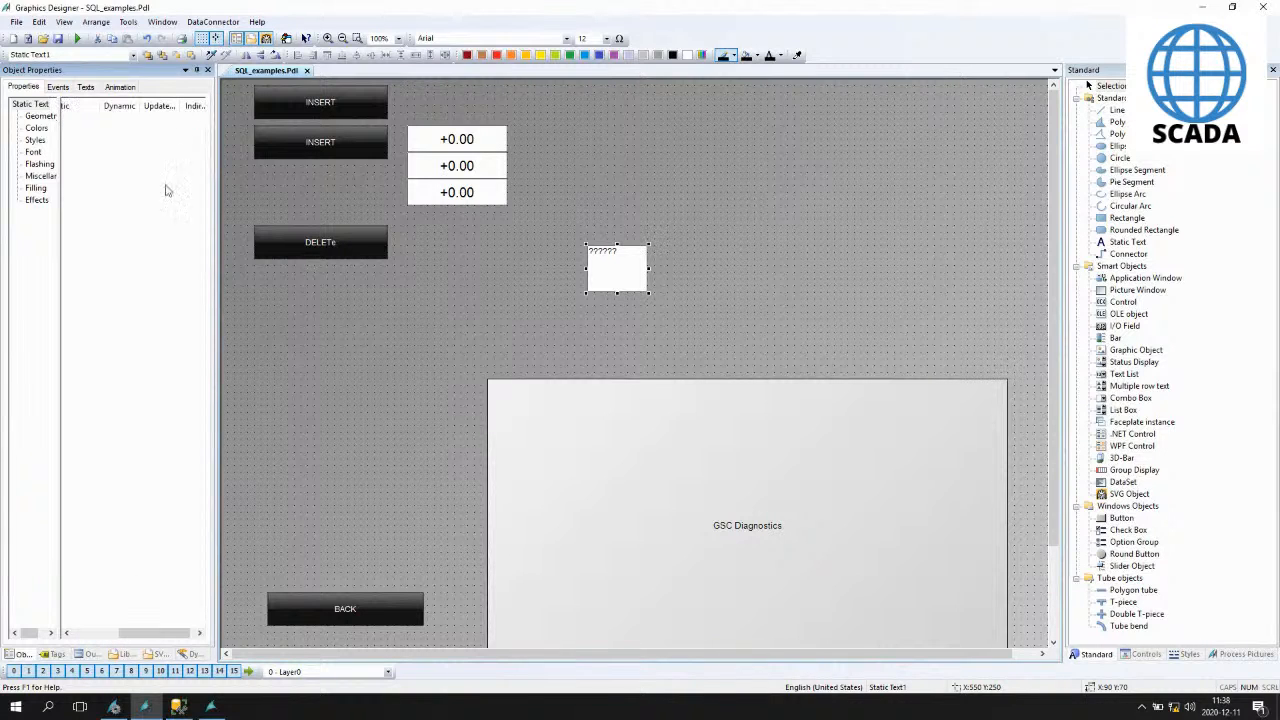
{"action": "left_click_drag", "start_coordinate": [138, 633], "coordinate": [110, 633]}
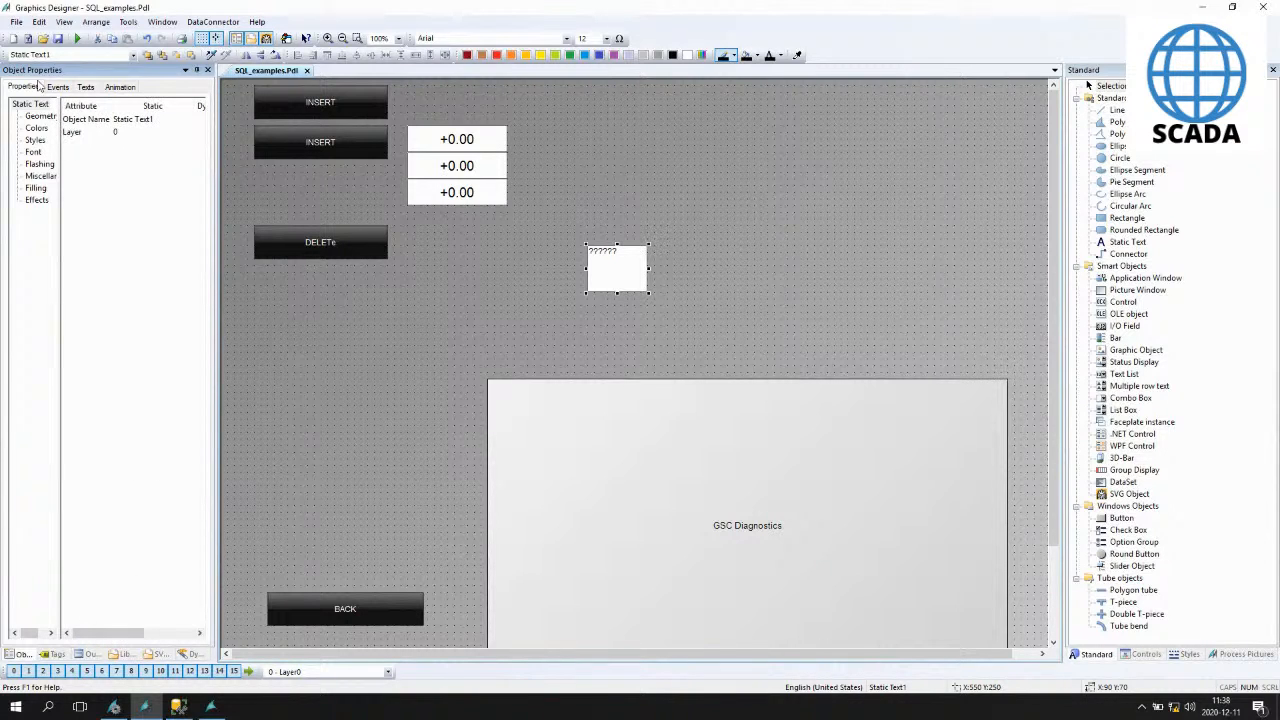
{"action": "left_click", "coordinate": [33, 152]}
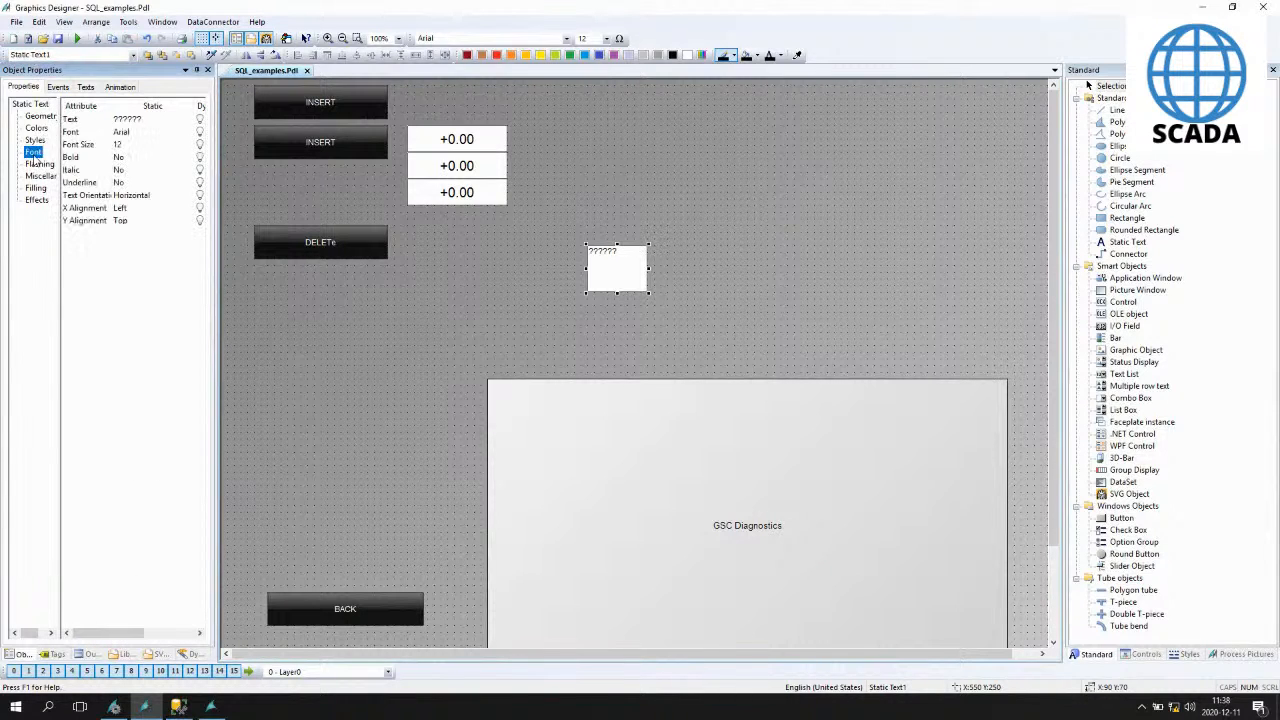
{"action": "left_click", "coordinate": [74, 120]}
{"action": "left_click_drag", "start_coordinate": [194, 106], "coordinate": [155, 106]}
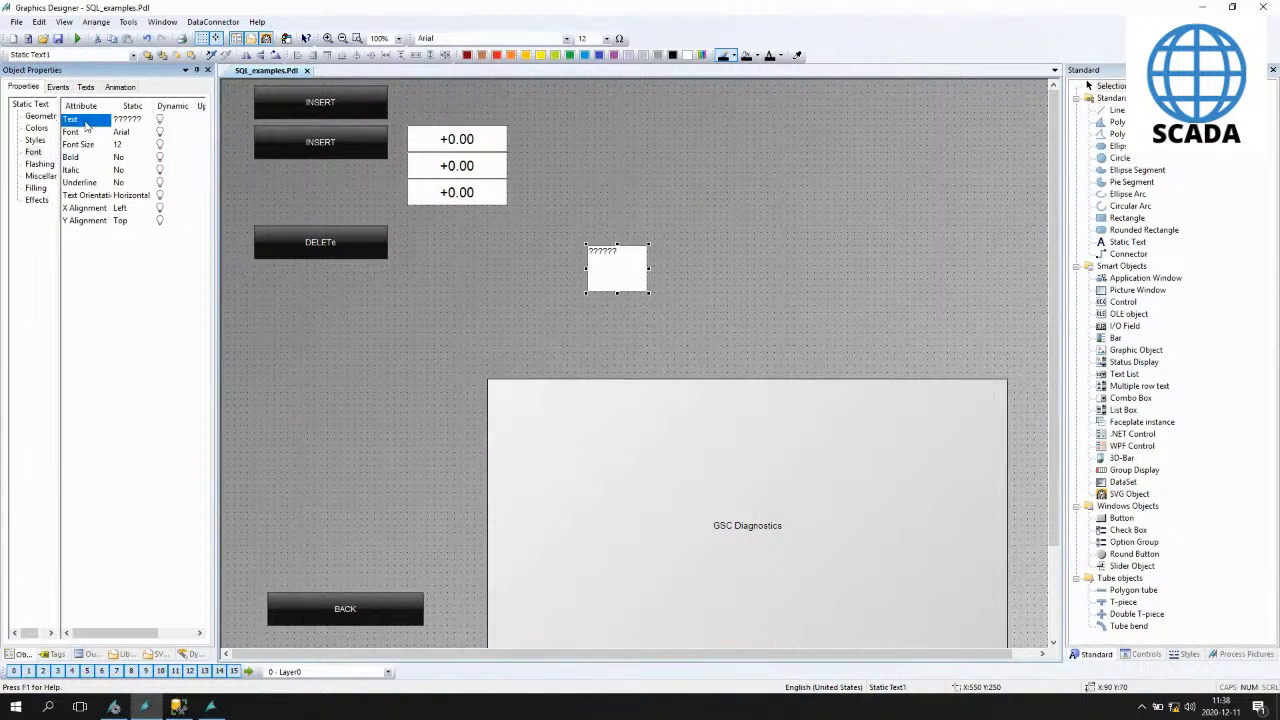
{"action": "right_click", "coordinate": [160, 120]}
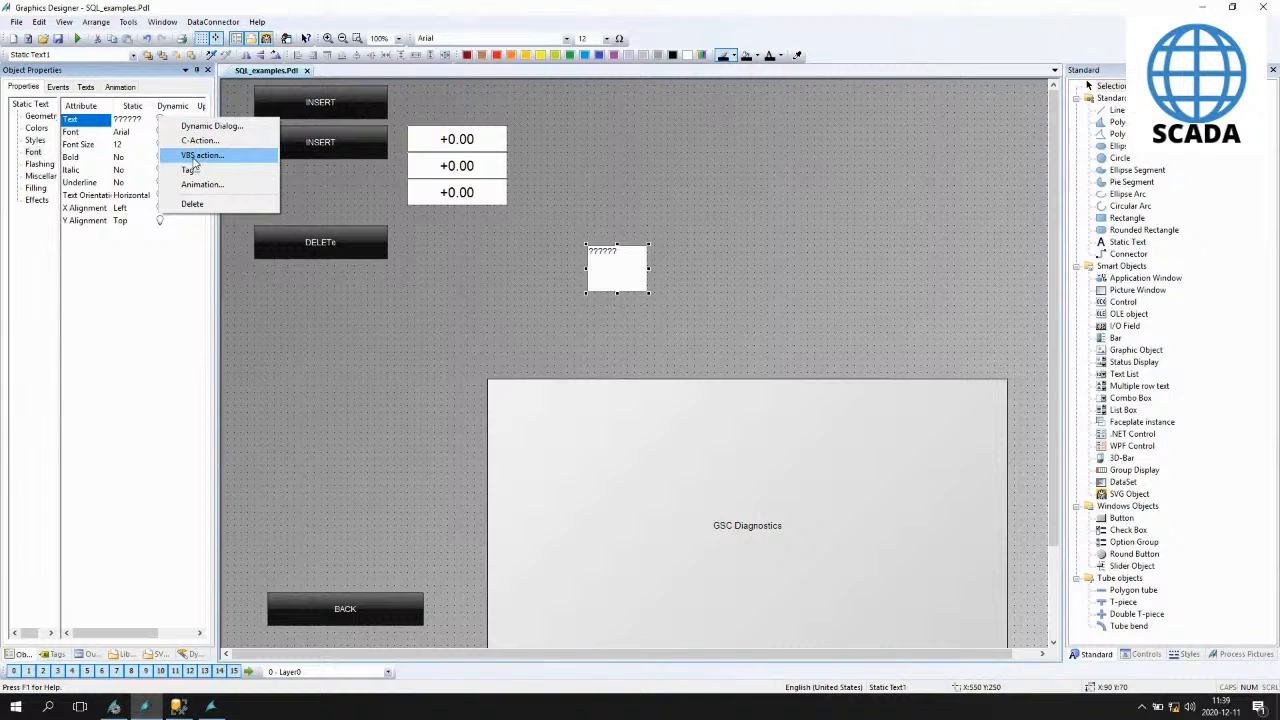
{"action": "left_click", "coordinate": [200, 156]}
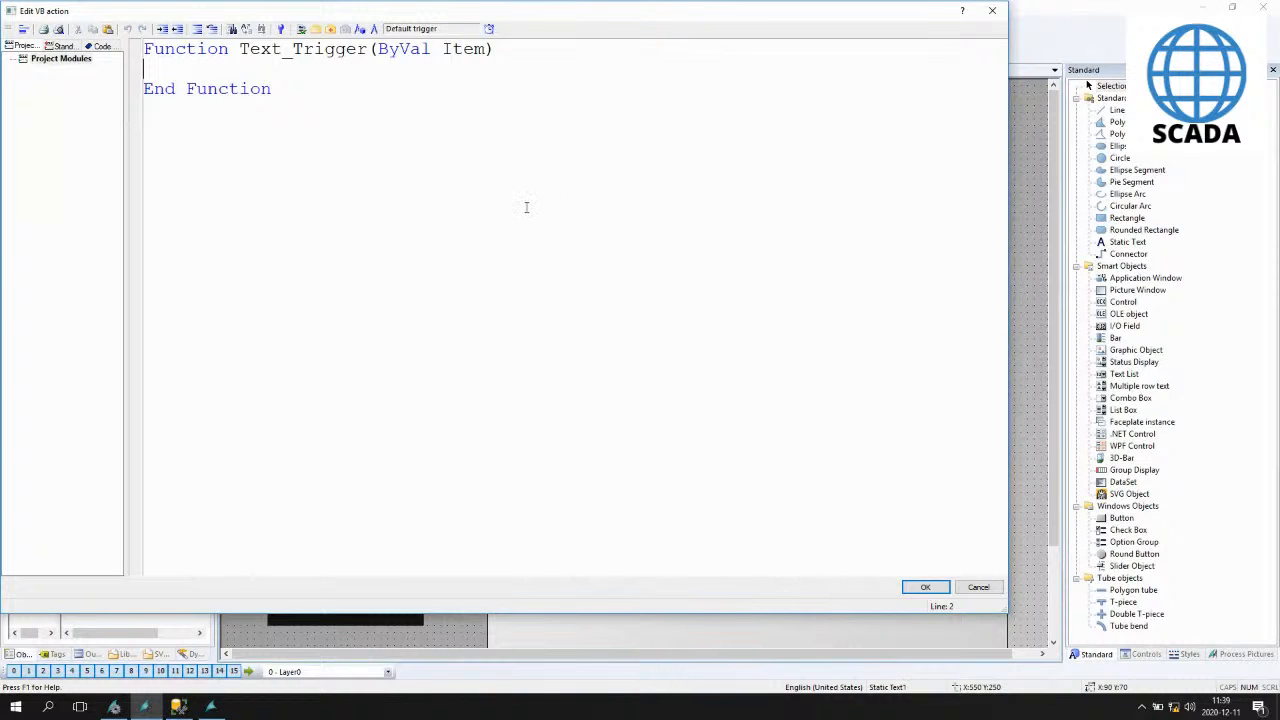
{"action": "key", "text": "ctrl+v"}
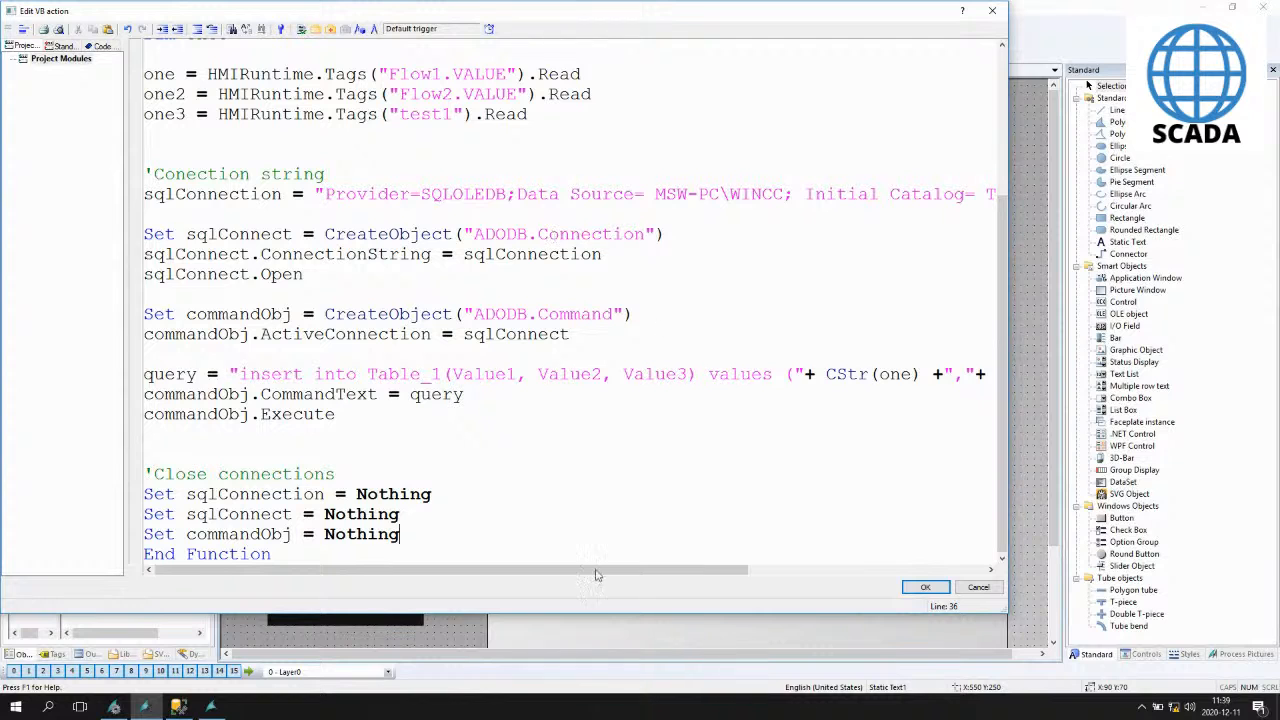
{"action": "left_click", "coordinate": [925, 588]}
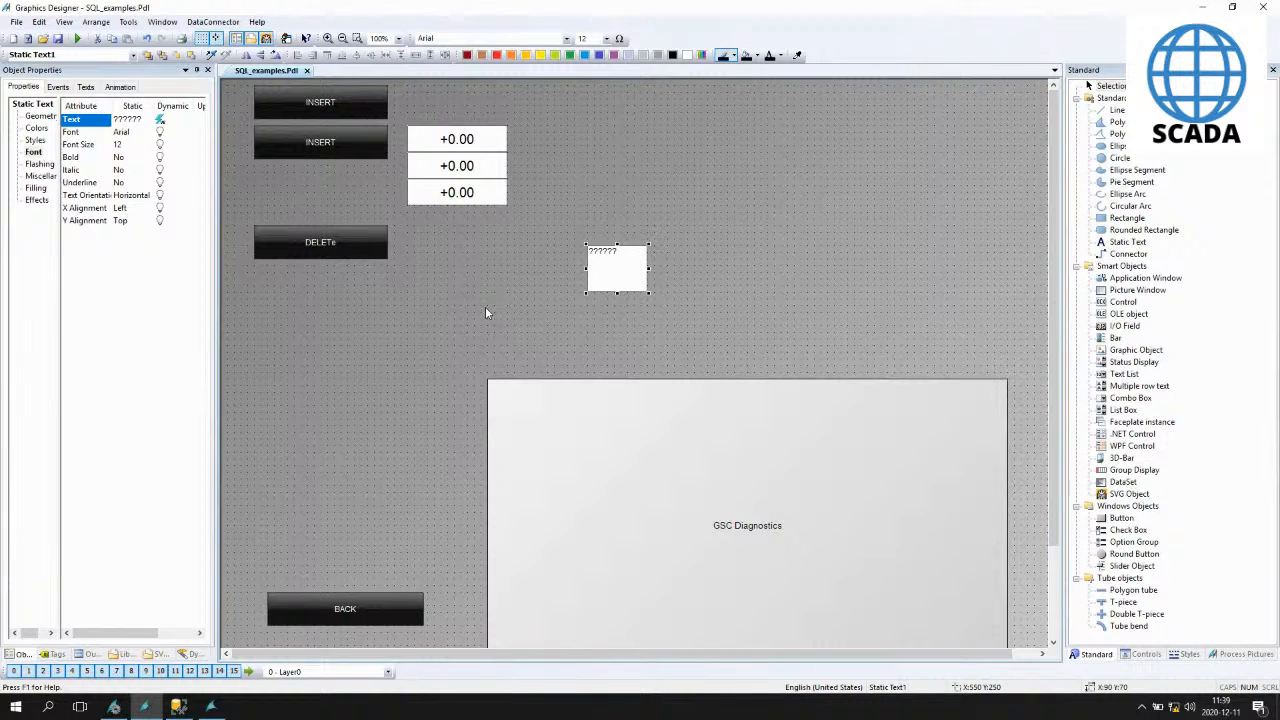
- Try setting the picture's Update Cycle to 5 s and then 10 s
{"action": "left_click", "coordinate": [458, 316]}
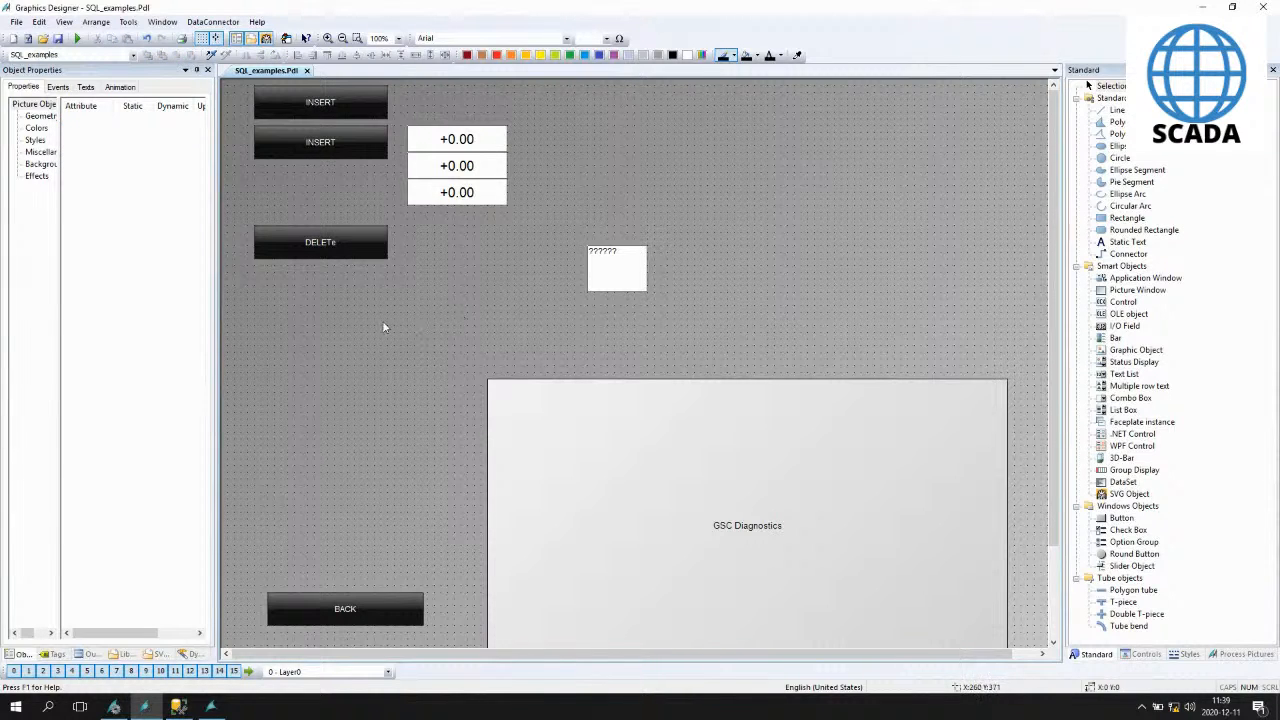
{"action": "left_click", "coordinate": [40, 165]}
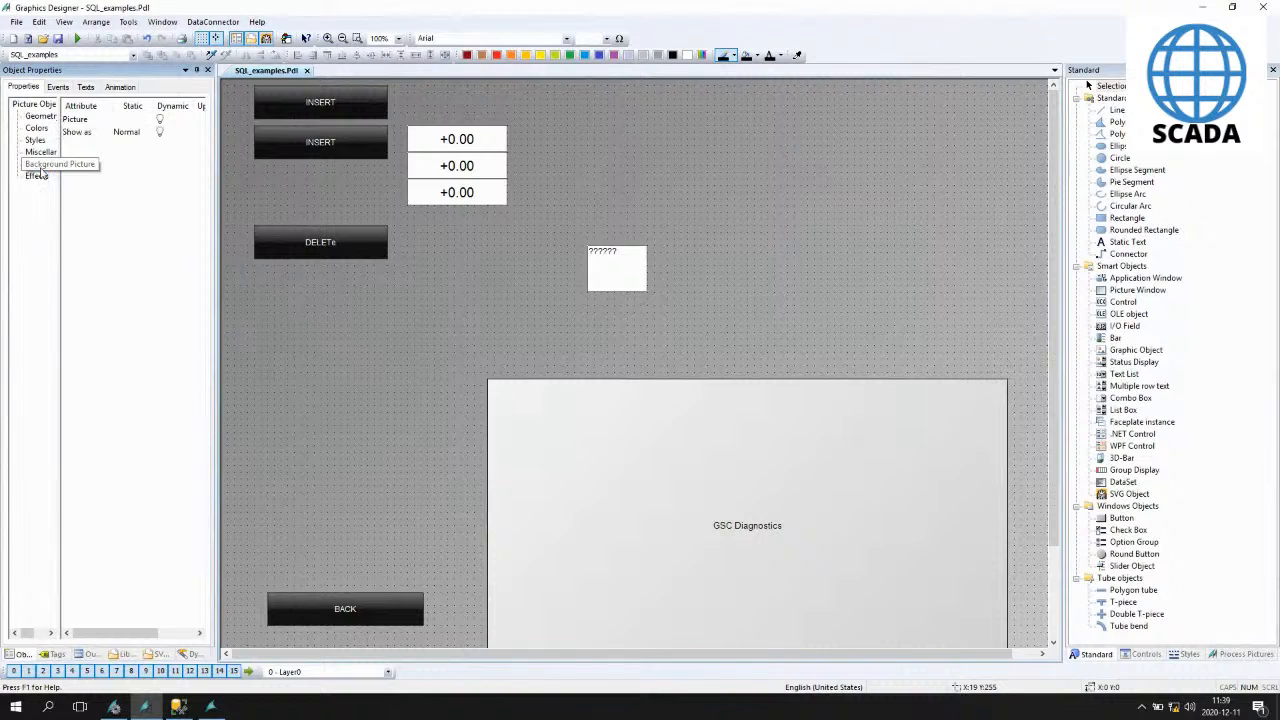
{"action": "left_click", "coordinate": [40, 153]}
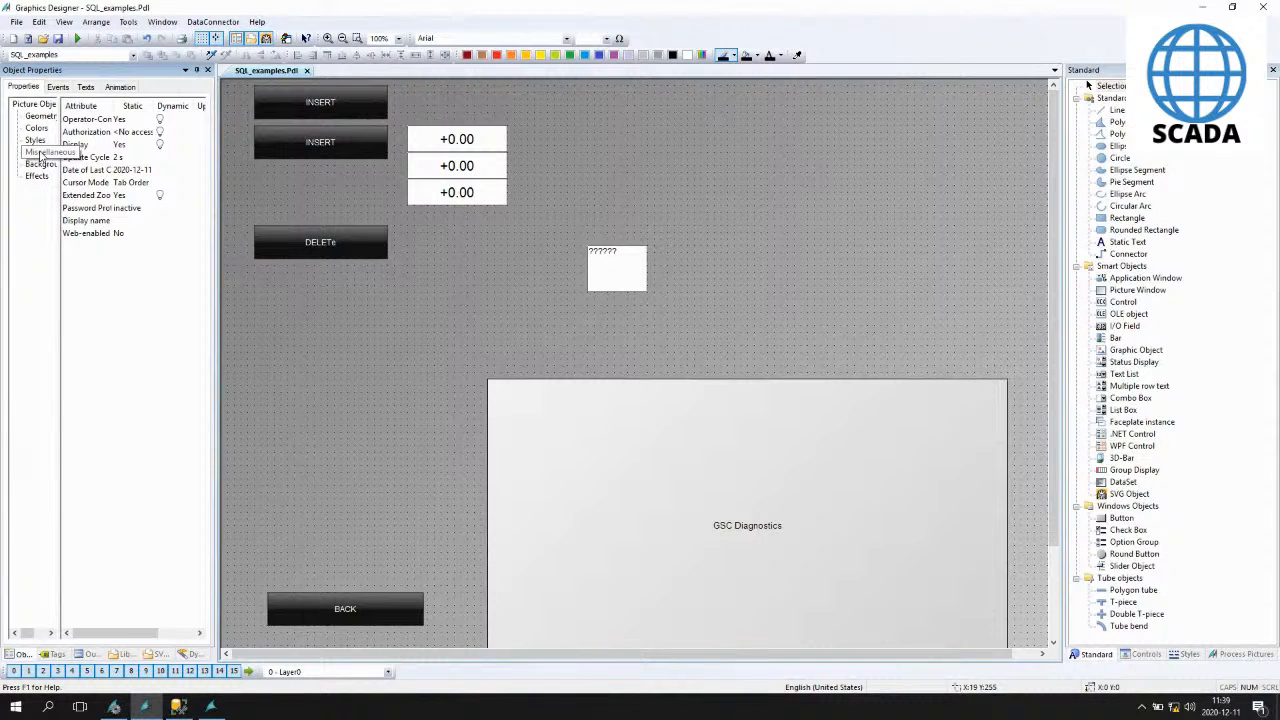
{"action": "double_click", "coordinate": [127, 159]}
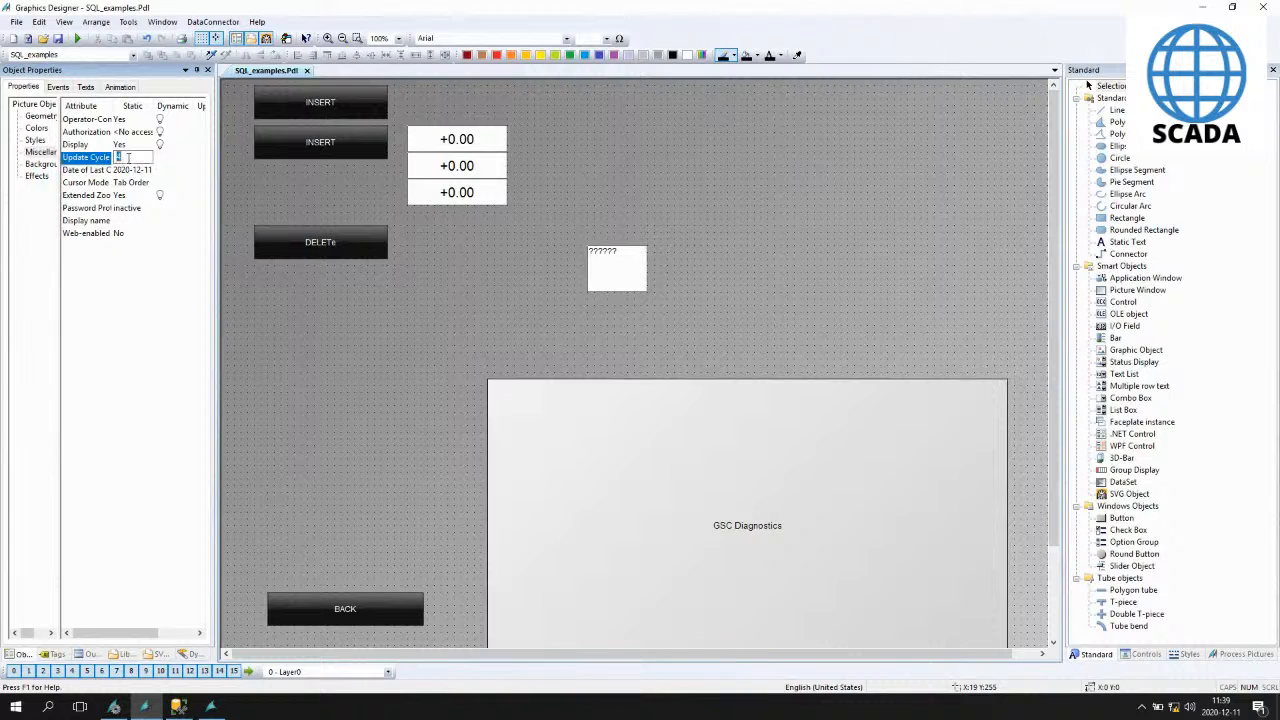
{"action": "type", "text": "5"}
{"action": "key", "text": "Return"}
{"action": "double_click", "coordinate": [124, 159]}
{"action": "type", "text": "10"}
{"action": "key", "text": "Return"}
{"action": "double_click", "coordinate": [133, 158]}
{"action": "left_click", "coordinate": [181, 207]}
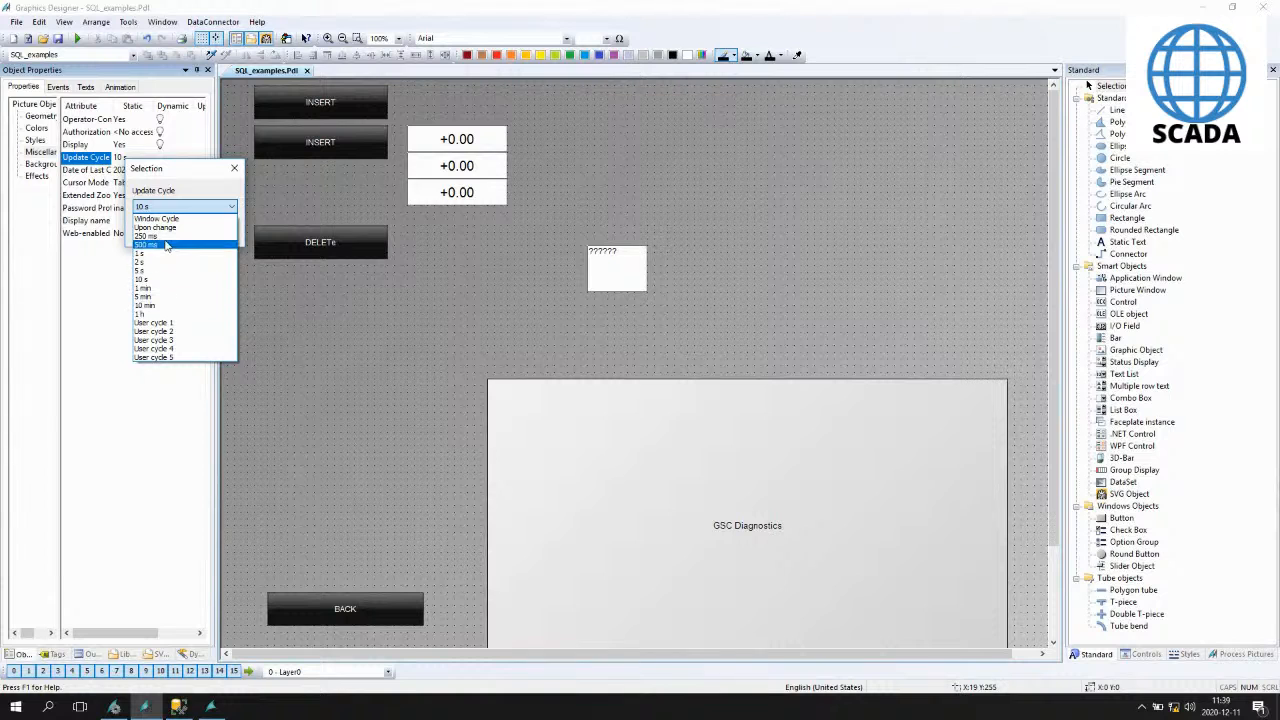
- Review the project's user update cycles in the WinCC Explorer project properties
{"action": "left_click", "coordinate": [114, 707]}
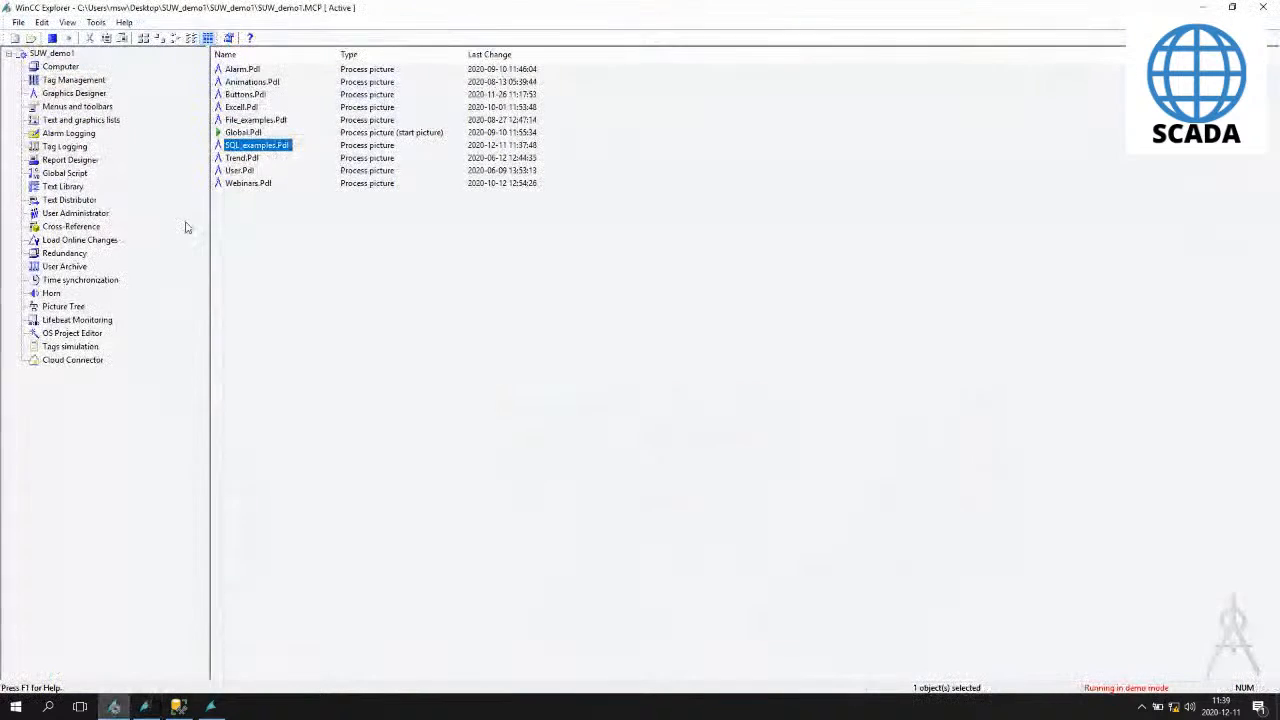
{"action": "right_click", "coordinate": [49, 55]}
{"action": "left_click", "coordinate": [88, 62]}
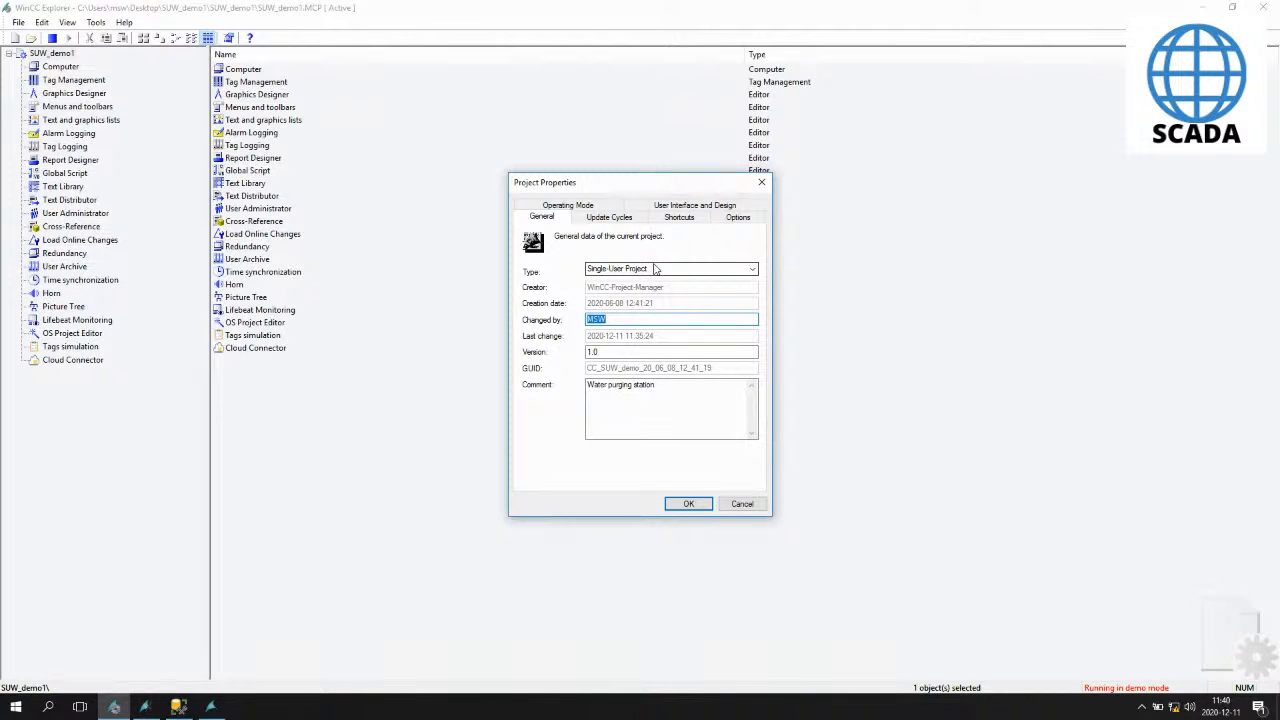
{"action": "left_click", "coordinate": [614, 219]}
{"action": "scroll", "coordinate": [614, 298], "scroll_direction": "down", "scroll_amount": 3}
{"action": "left_click", "coordinate": [549, 310]}
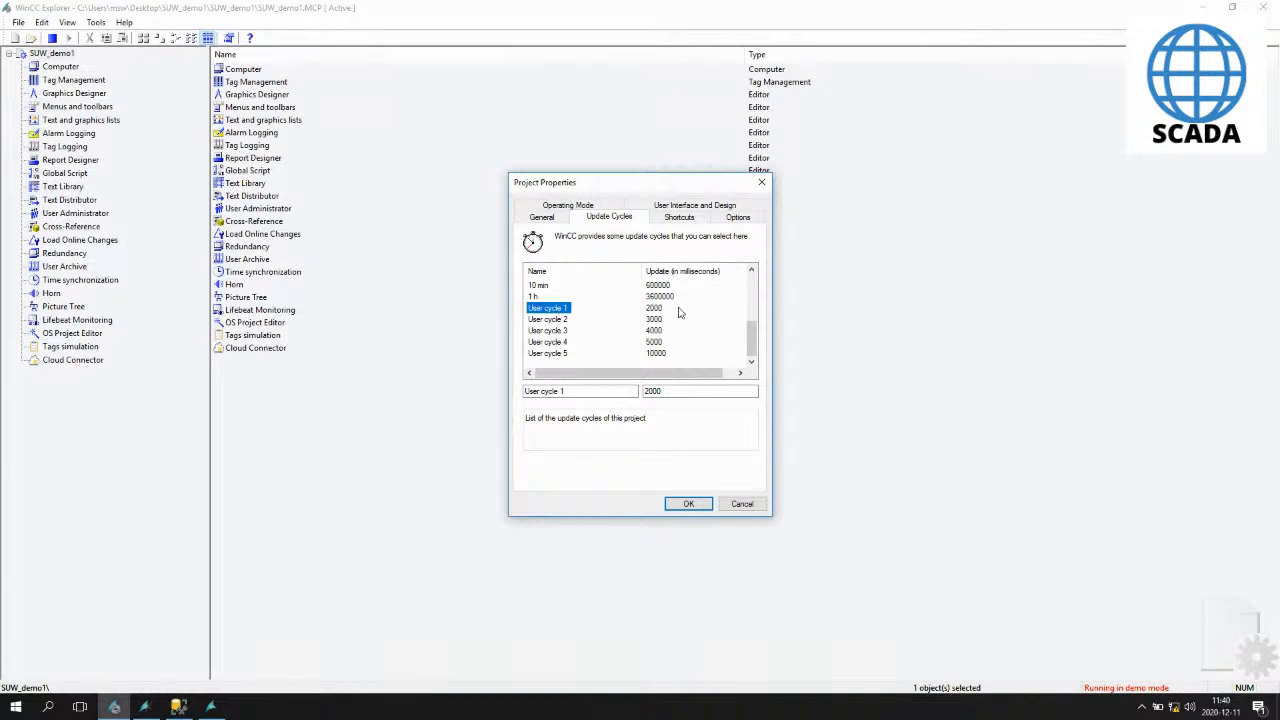
{"action": "left_click", "coordinate": [688, 505]}
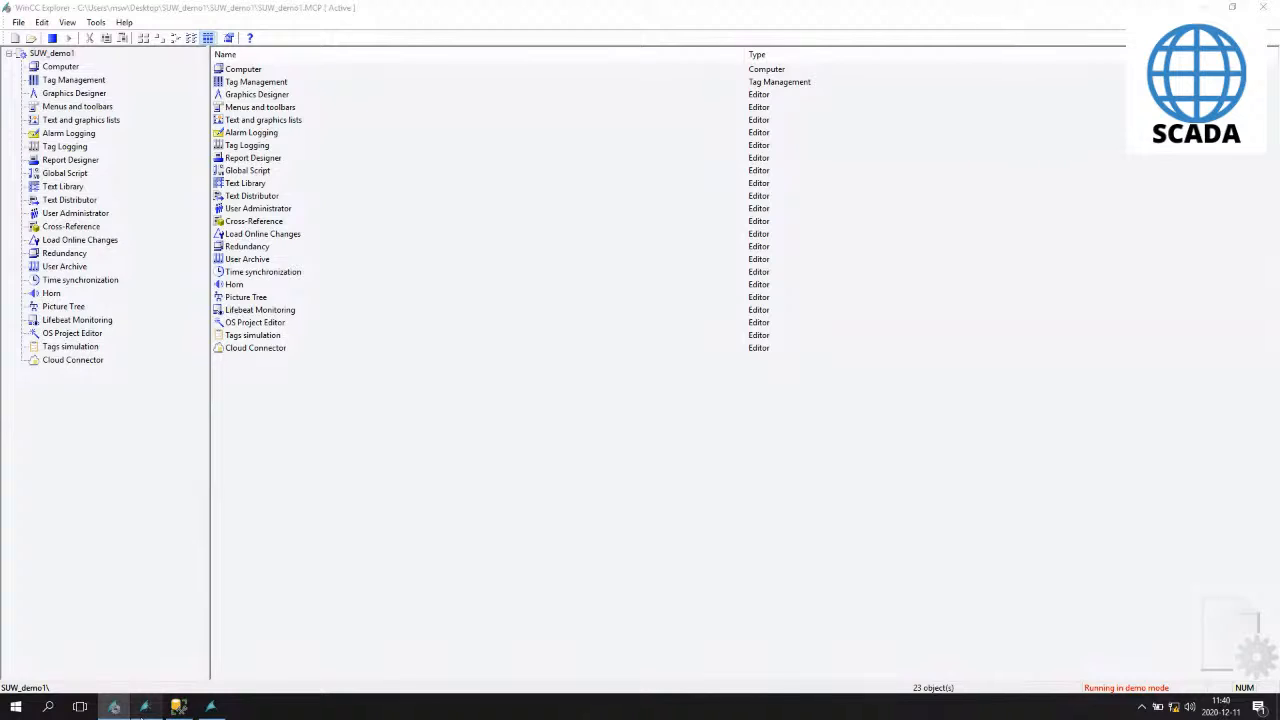
- Set the picture's Update Cycle to 1 min
{"action": "left_click", "coordinate": [145, 708]}
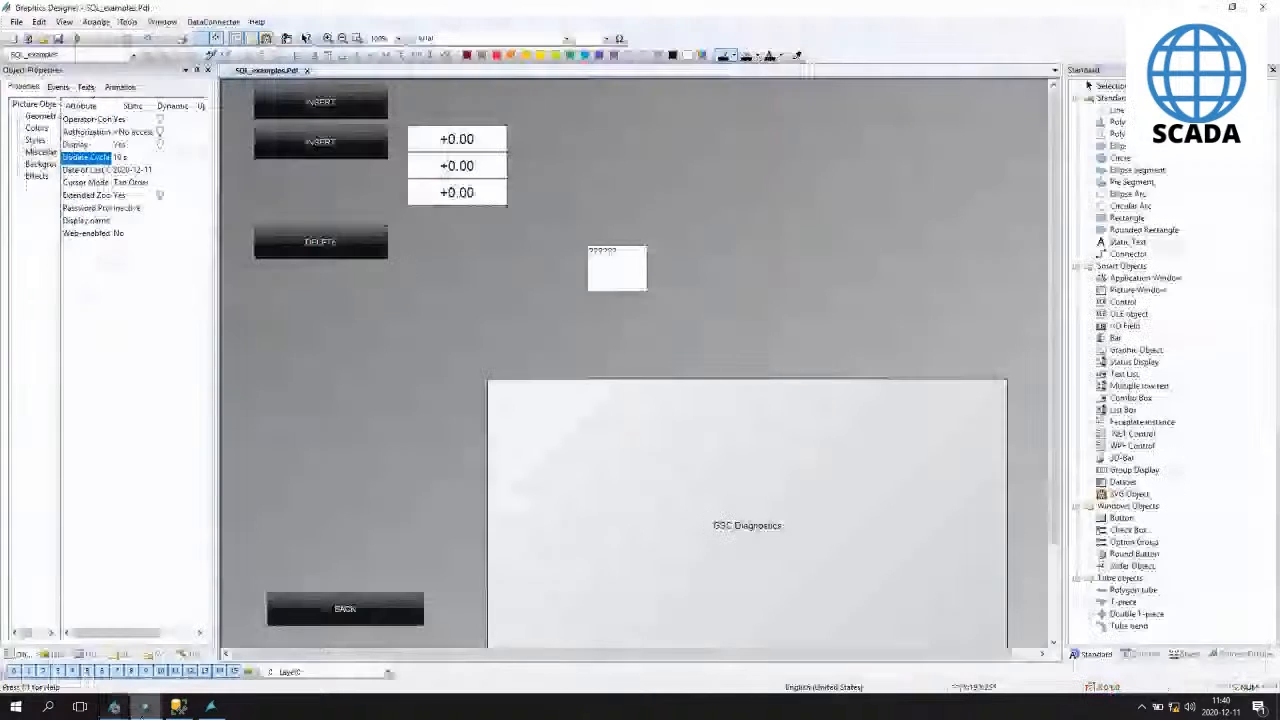
{"action": "double_click", "coordinate": [131, 160]}
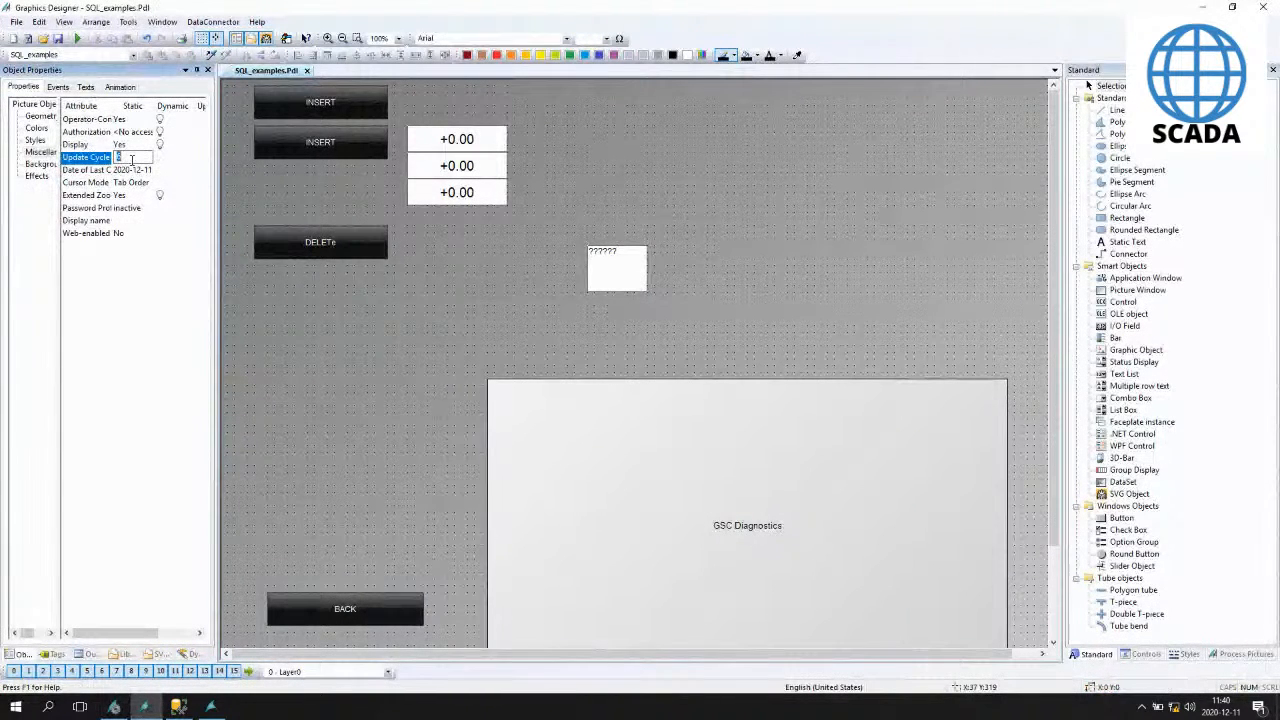
{"action": "left_click", "coordinate": [131, 160]}
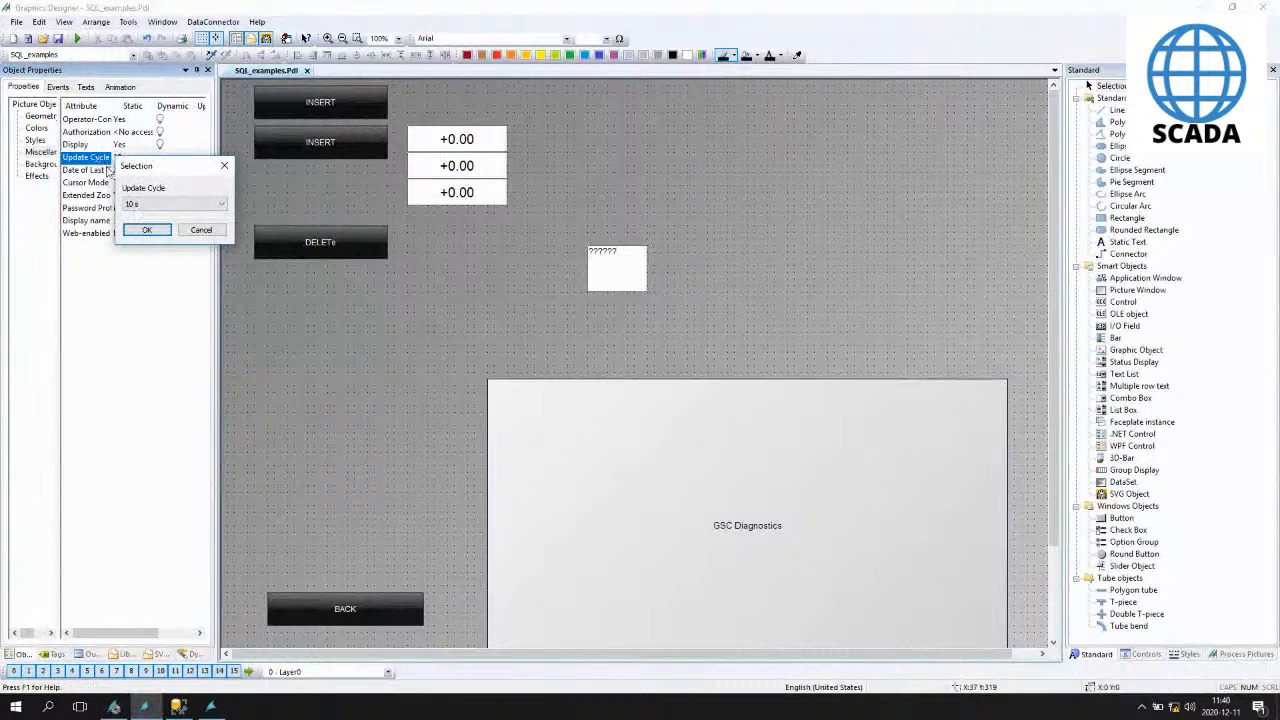
{"action": "left_click", "coordinate": [143, 204]}
{"action": "left_click", "coordinate": [150, 282]}
{"action": "left_click", "coordinate": [146, 230]}
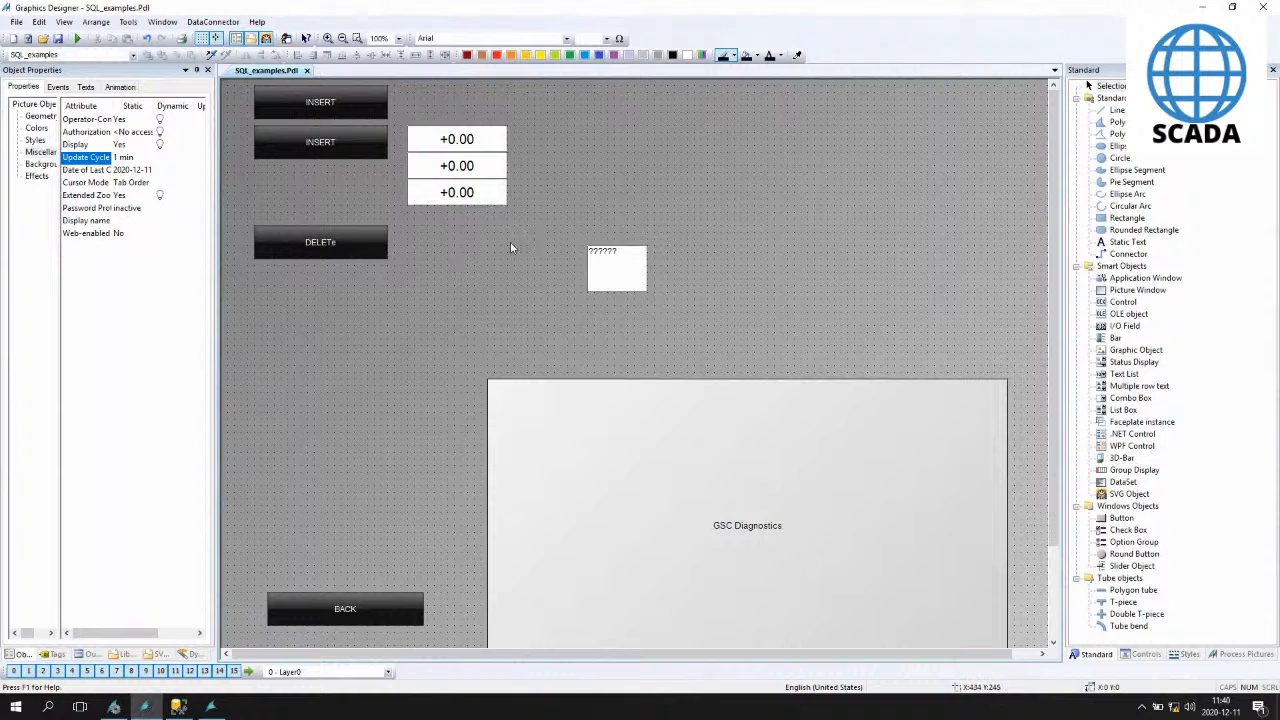
- Save the picture and activate runtime
{"action": "left_click", "coordinate": [616, 266]}
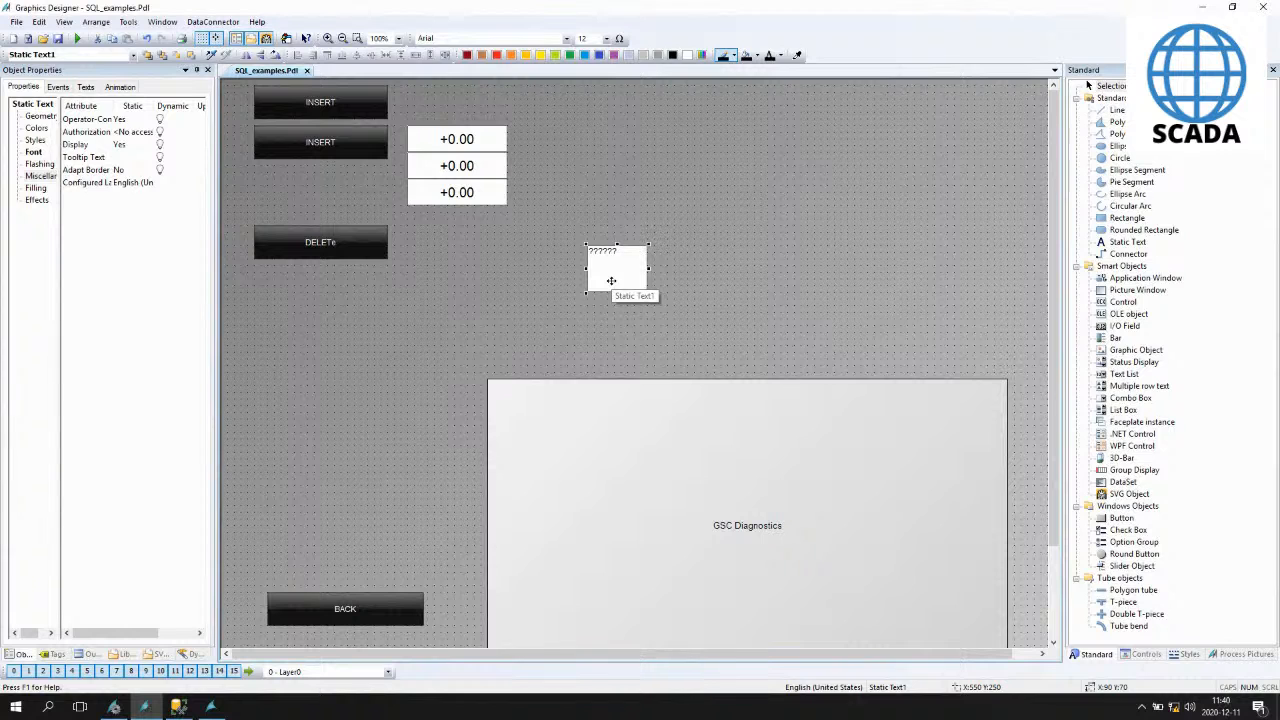
{"action": "left_click", "coordinate": [499, 309]}
{"action": "key", "text": "ctrl+s"}
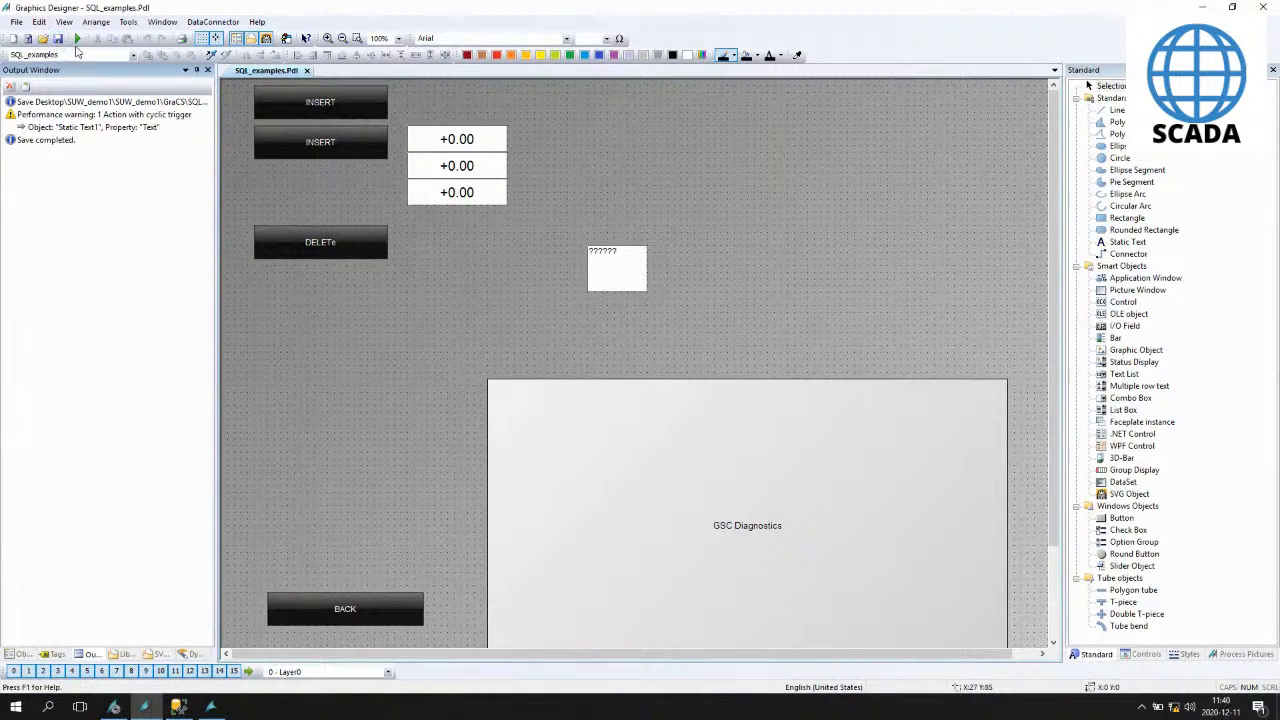
{"action": "left_click", "coordinate": [77, 38]}
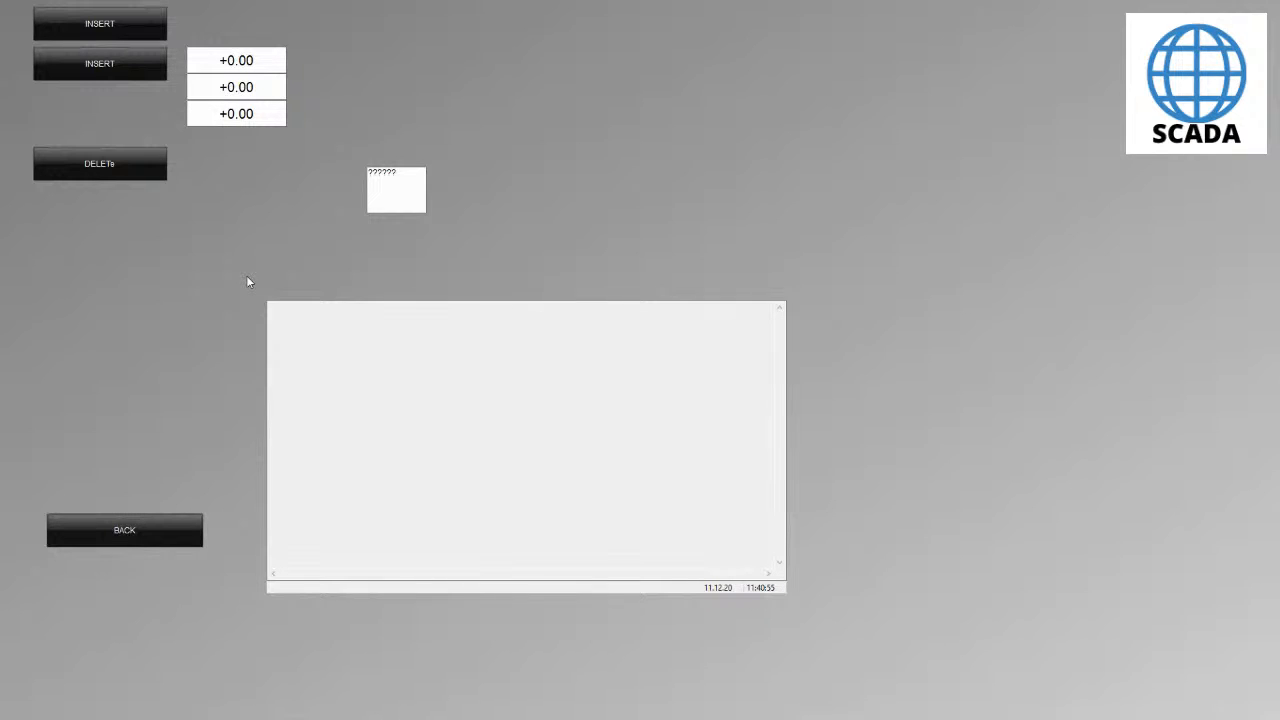
- Re-execute the Table_1 select query in SQL Server Management Studio and select the result rows
{"action": "key", "text": "super"}
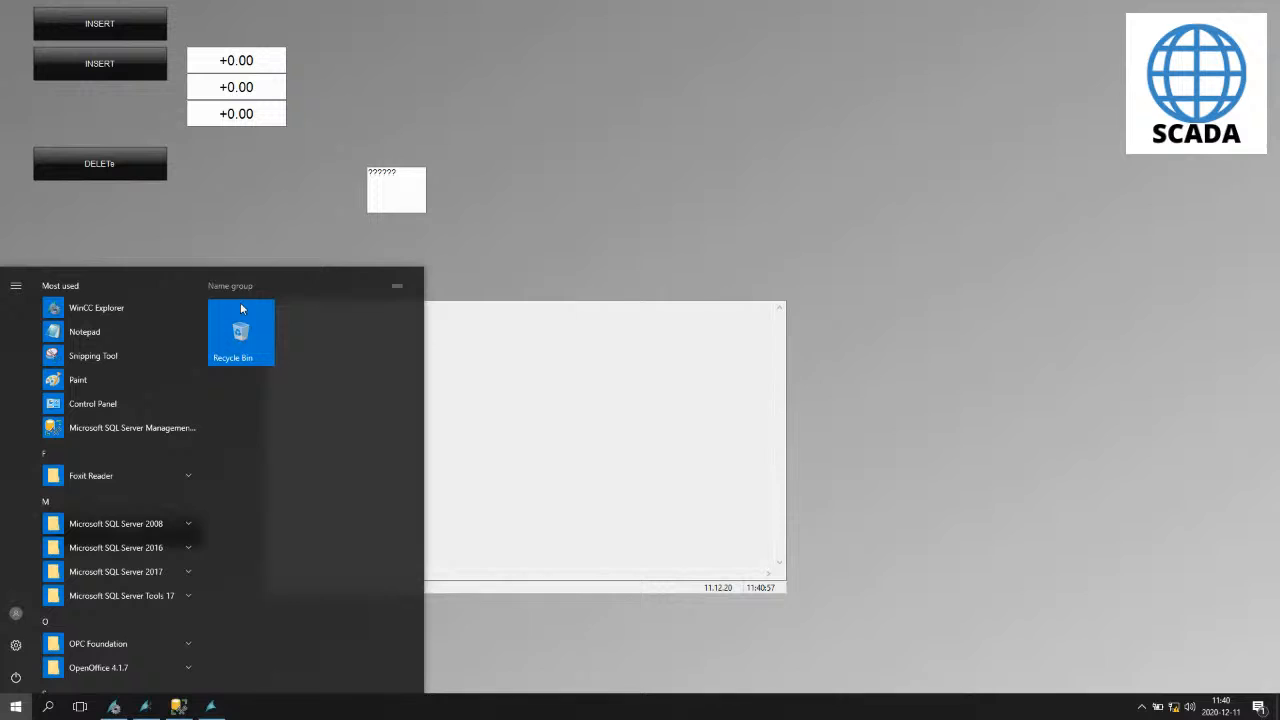
{"action": "left_click", "coordinate": [177, 705]}
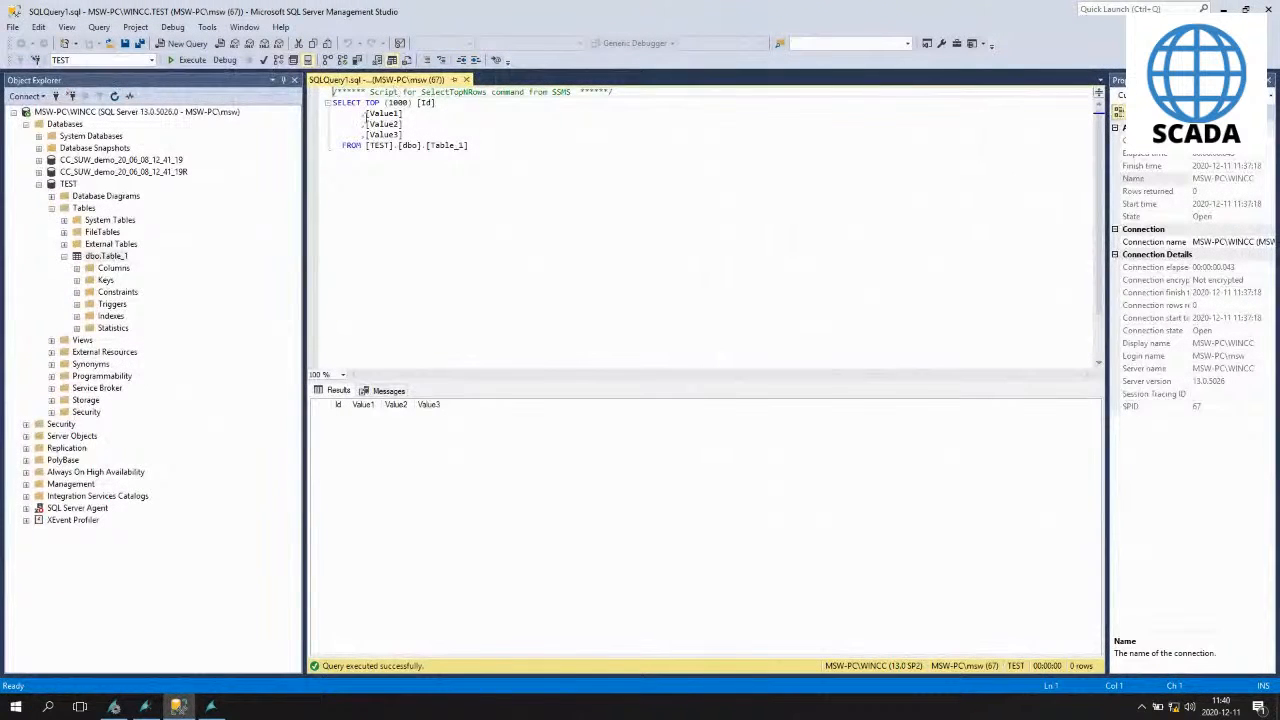
{"action": "left_click", "coordinate": [186, 60]}
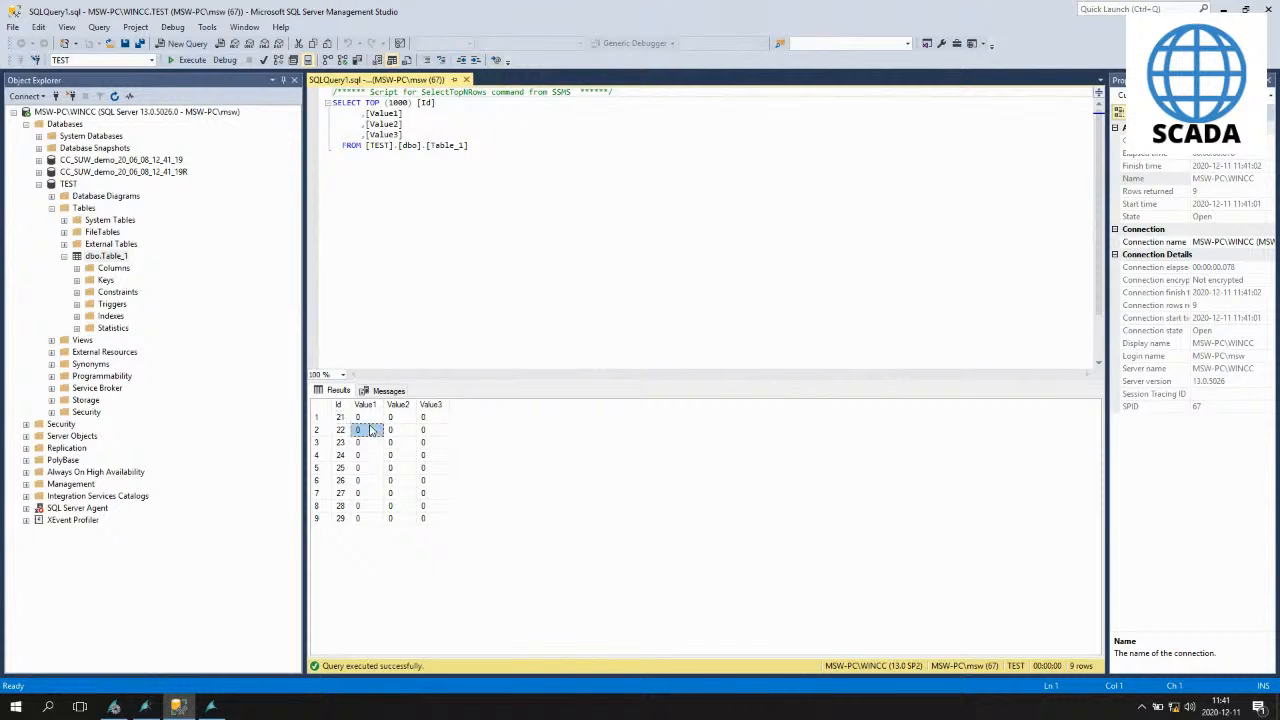
{"action": "left_click", "coordinate": [327, 423]}
{"action": "left_click_drag", "start_coordinate": [327, 426], "coordinate": [424, 520]}
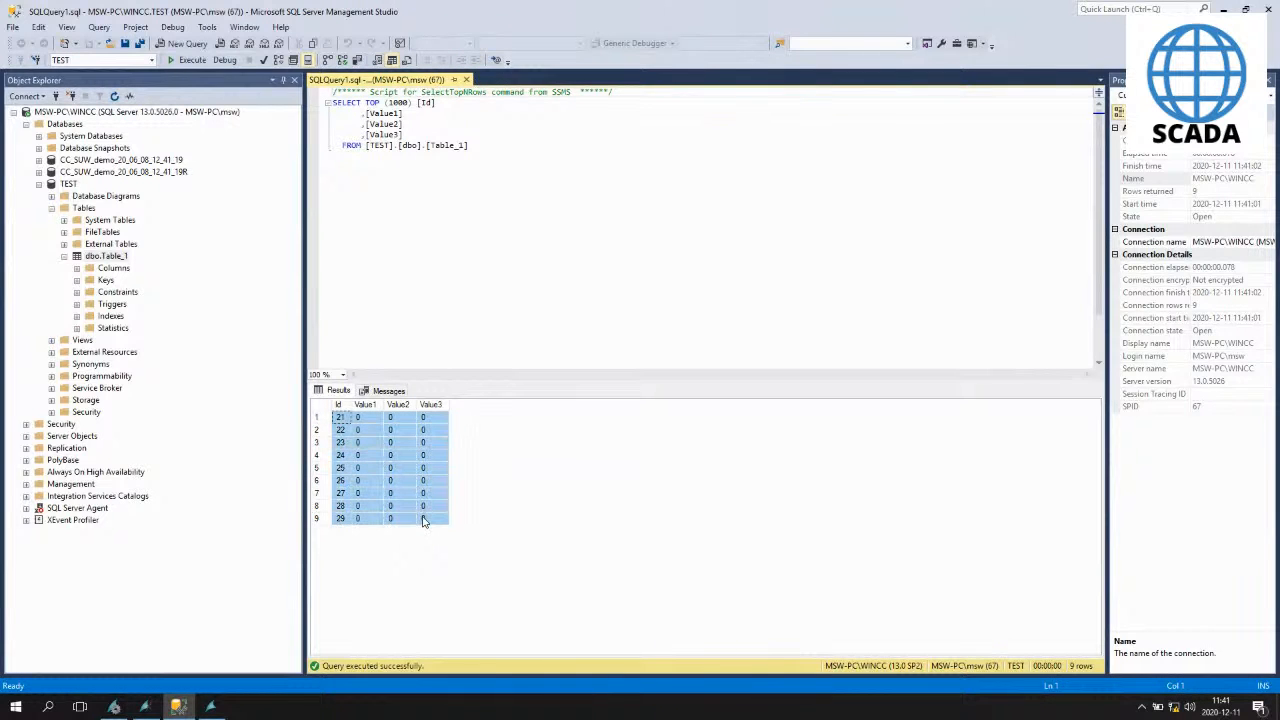
- In the running runtime, enter 1, 2 and 3 in the three input fields
{"action": "left_click", "coordinate": [184, 711]}
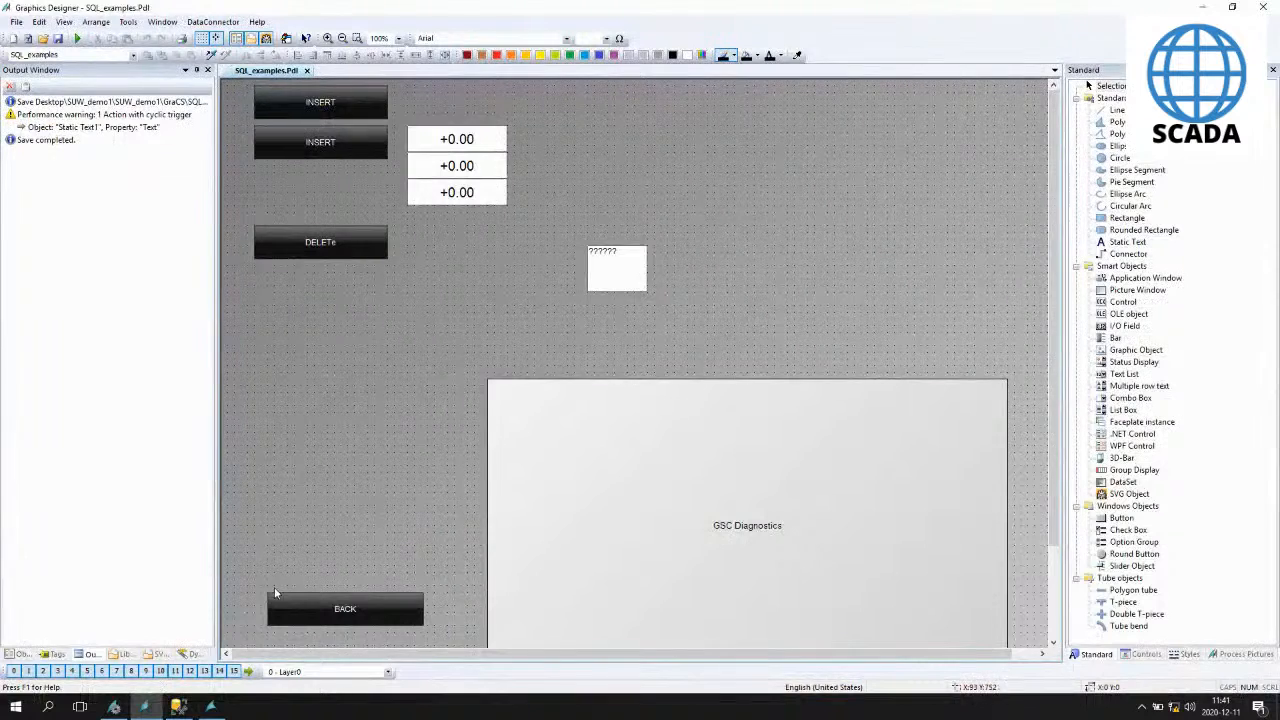
{"action": "left_click", "coordinate": [211, 707]}
{"action": "left_click", "coordinate": [266, 60]}
{"action": "type", "text": "1"}
{"action": "key", "text": "Return"}
{"action": "left_click", "coordinate": [266, 94]}
{"action": "type", "text": "2"}
{"action": "key", "text": "Return"}
{"action": "left_click", "coordinate": [253, 124]}
{"action": "type", "text": "3"}
{"action": "key", "text": "Escape"}
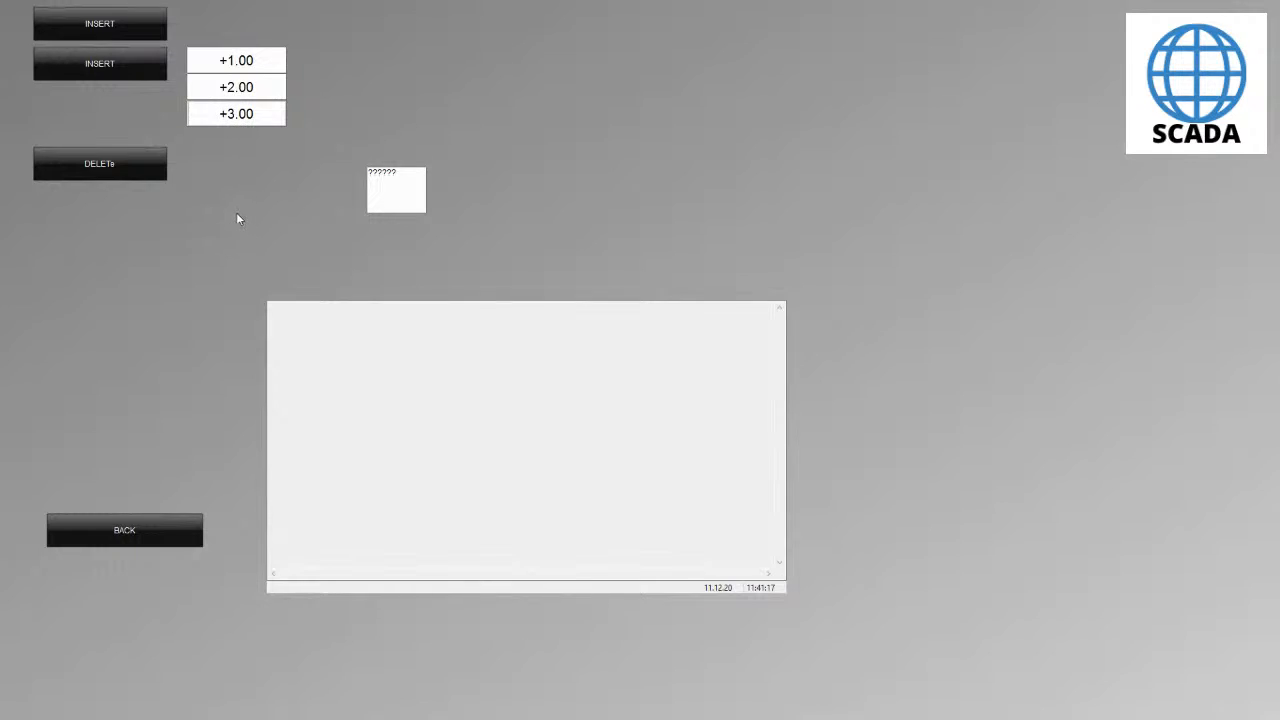
- Re-execute the Table_1 select query in SQL Server Management Studio
{"action": "key", "text": "alt+Tab"}
{"action": "left_click", "coordinate": [178, 707]}
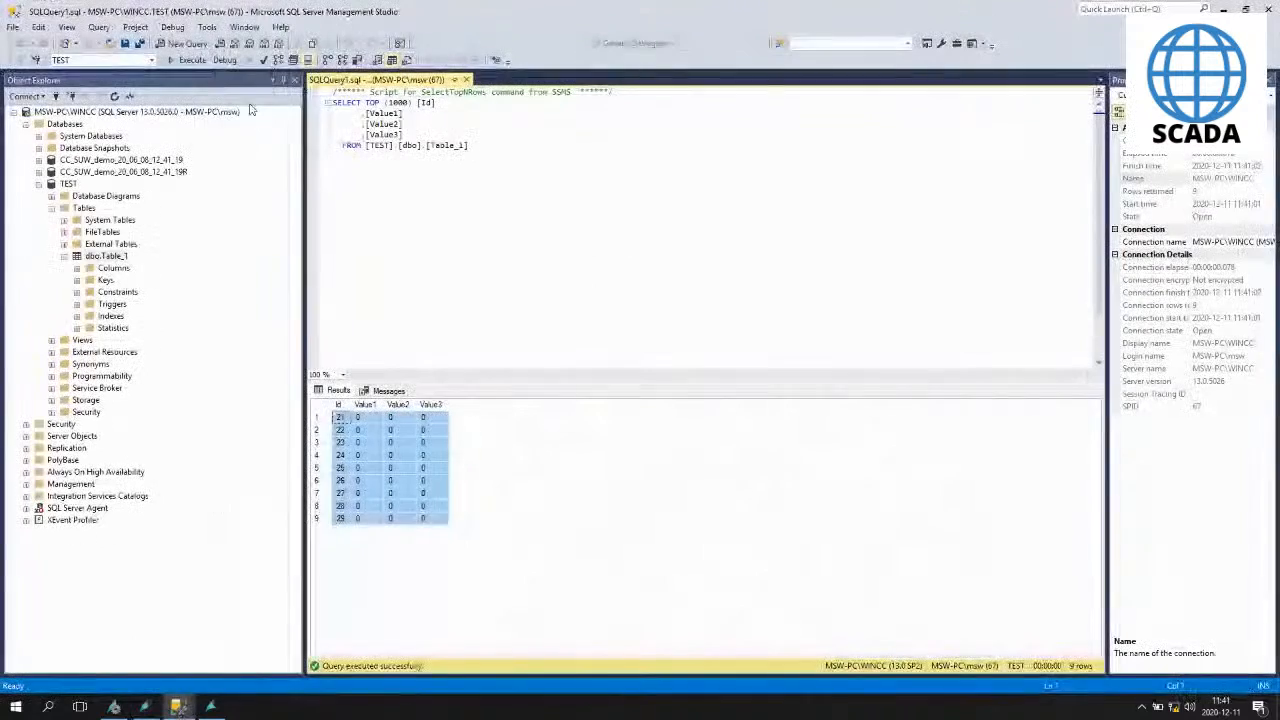
{"action": "left_click", "coordinate": [188, 60]}
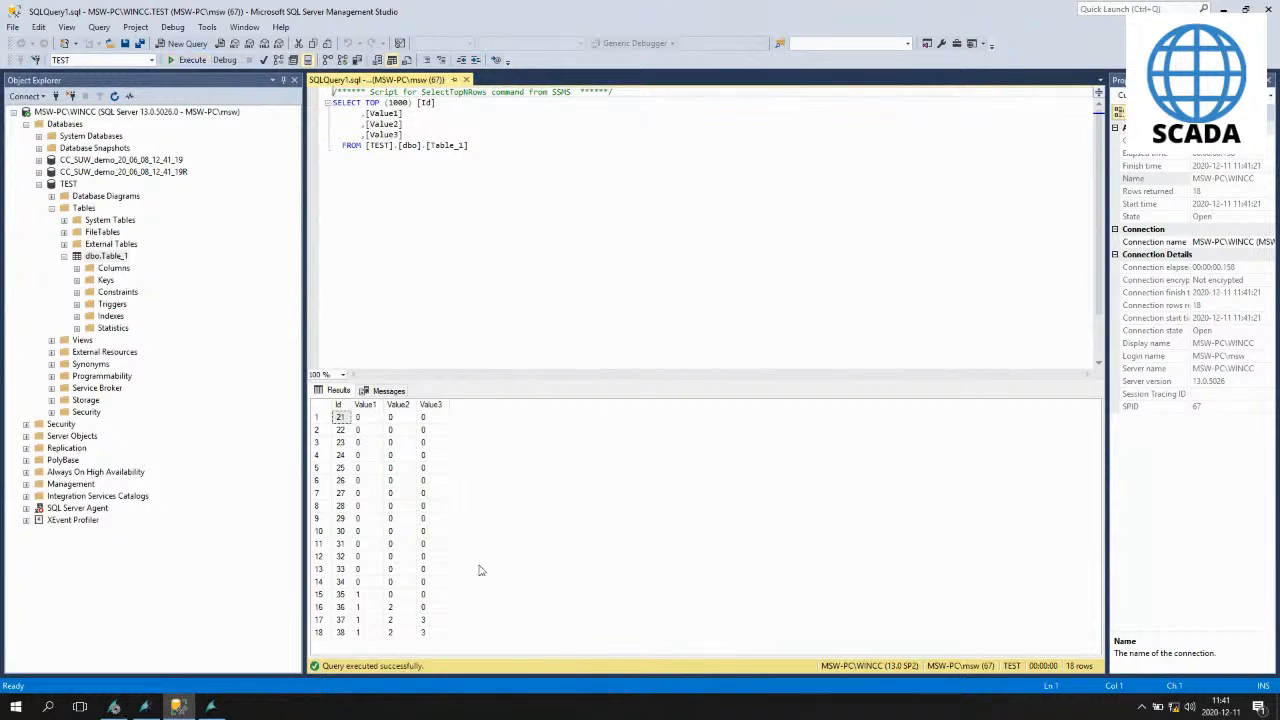
- Inspect the newest rows of the query results, then return to Graphics Designer
{"action": "left_click", "coordinate": [395, 620]}
{"action": "left_click", "coordinate": [393, 635]}
{"action": "left_click", "coordinate": [366, 634]}
{"action": "left_click", "coordinate": [366, 621]}
{"action": "left_click", "coordinate": [366, 596]}
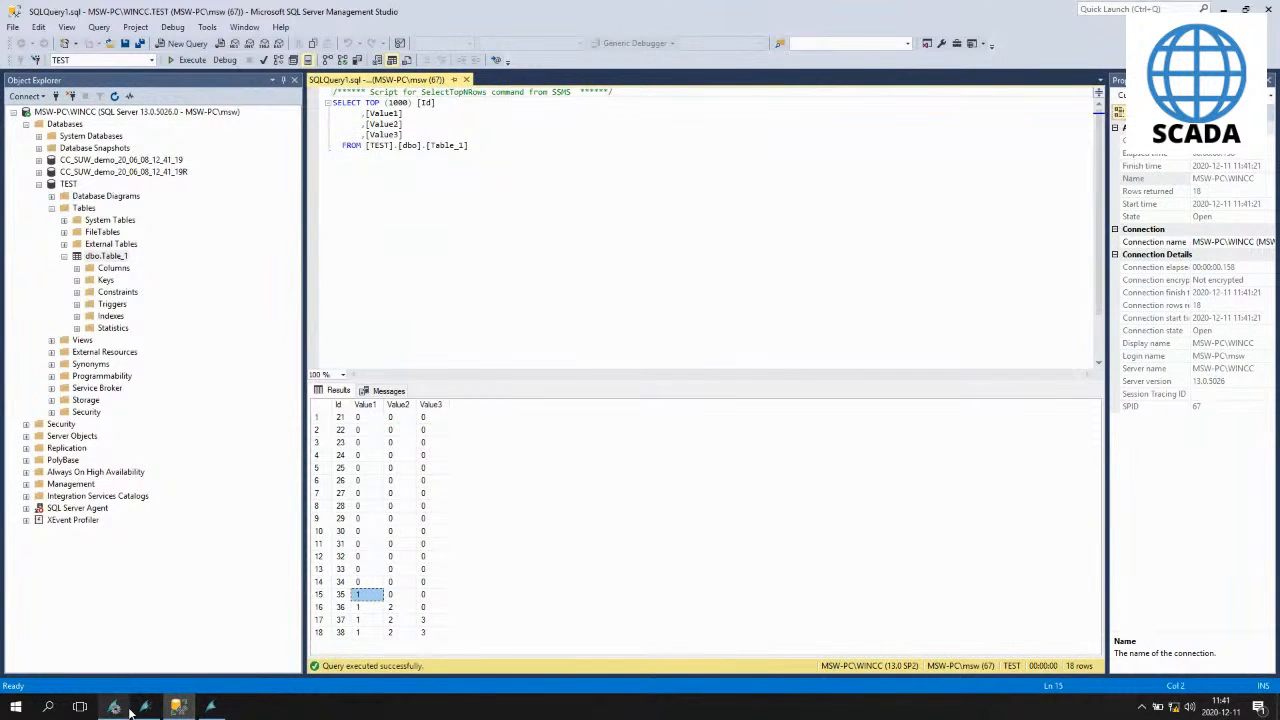
{"action": "mouse_move", "coordinate": [148, 707]}
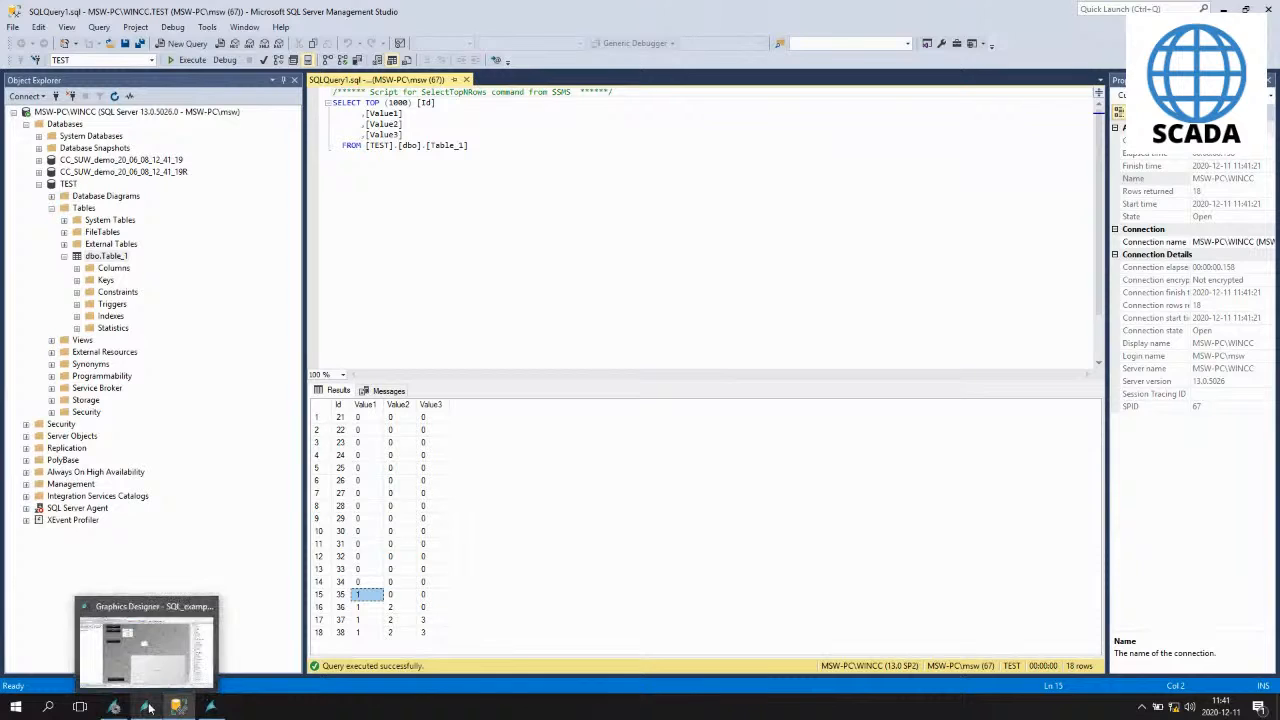
{"action": "left_click", "coordinate": [146, 650]}
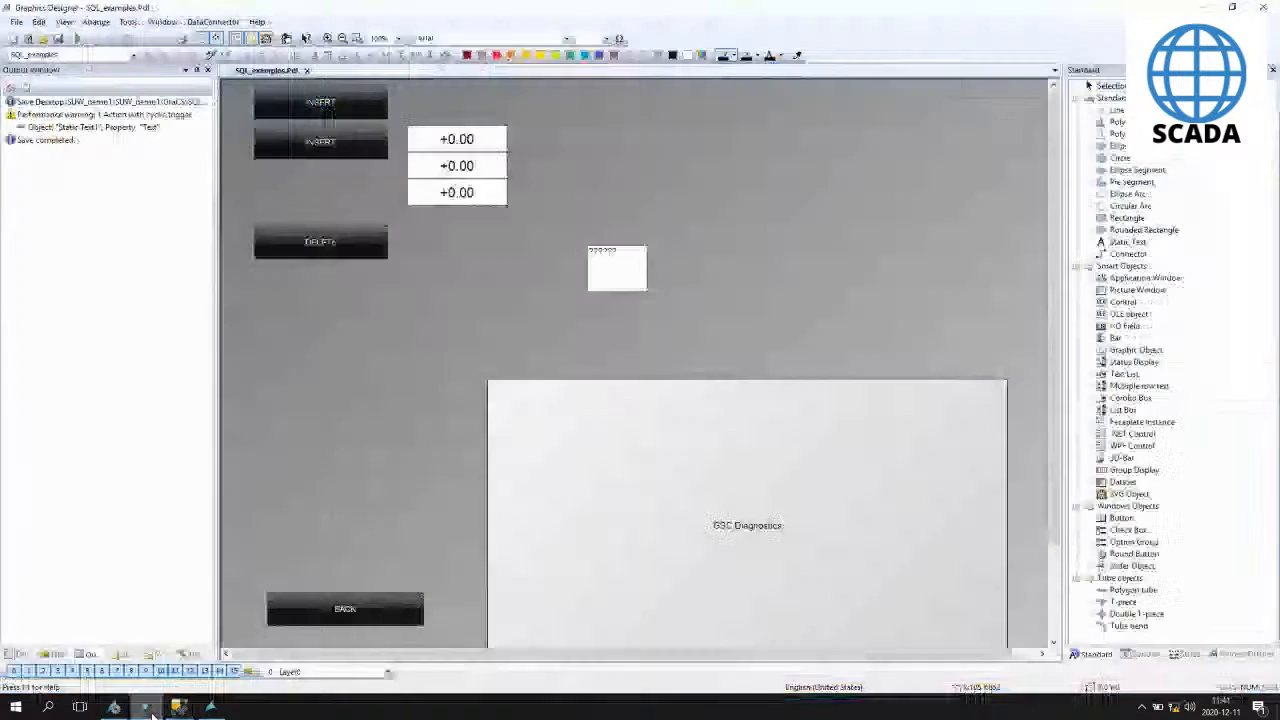
- Try to set an update cycle for the Static Text's Text property in its font properties
{"action": "left_click", "coordinate": [623, 278]}
{"action": "left_click", "coordinate": [16, 653]}
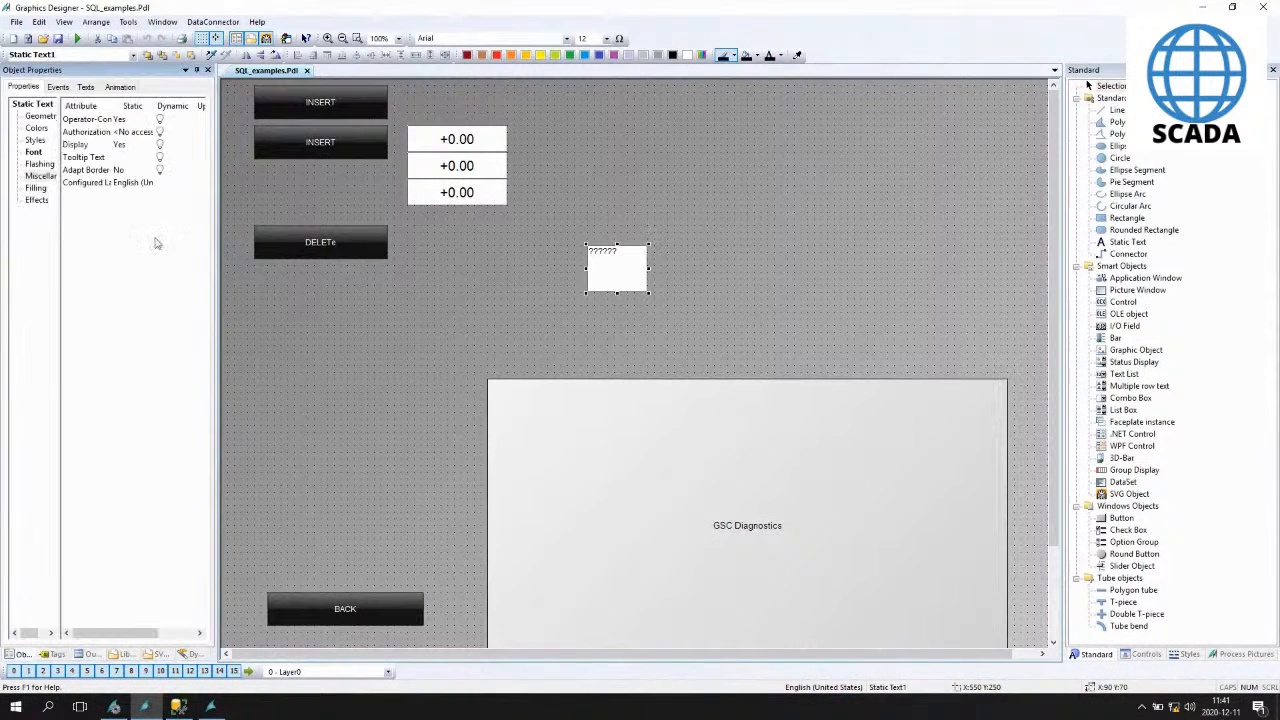
{"action": "left_click", "coordinate": [33, 152]}
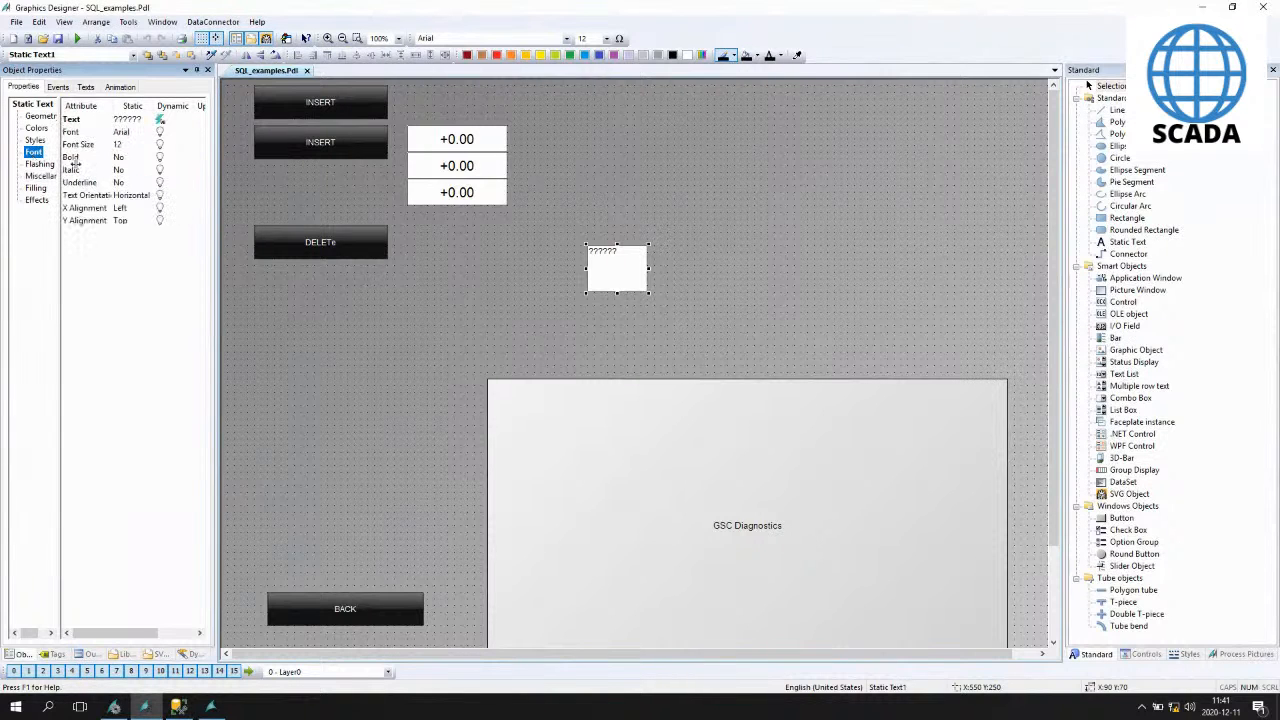
{"action": "left_click_drag", "start_coordinate": [217, 162], "coordinate": [415, 160]}
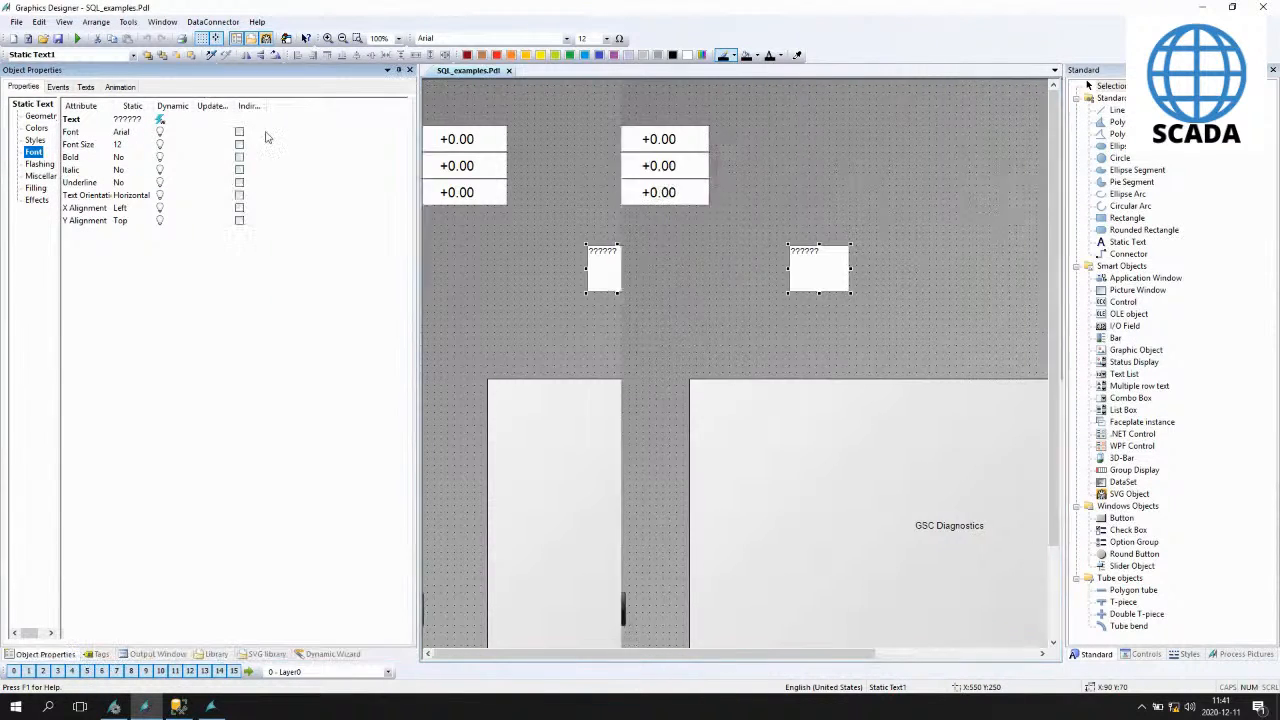
{"action": "double_click", "coordinate": [209, 124]}
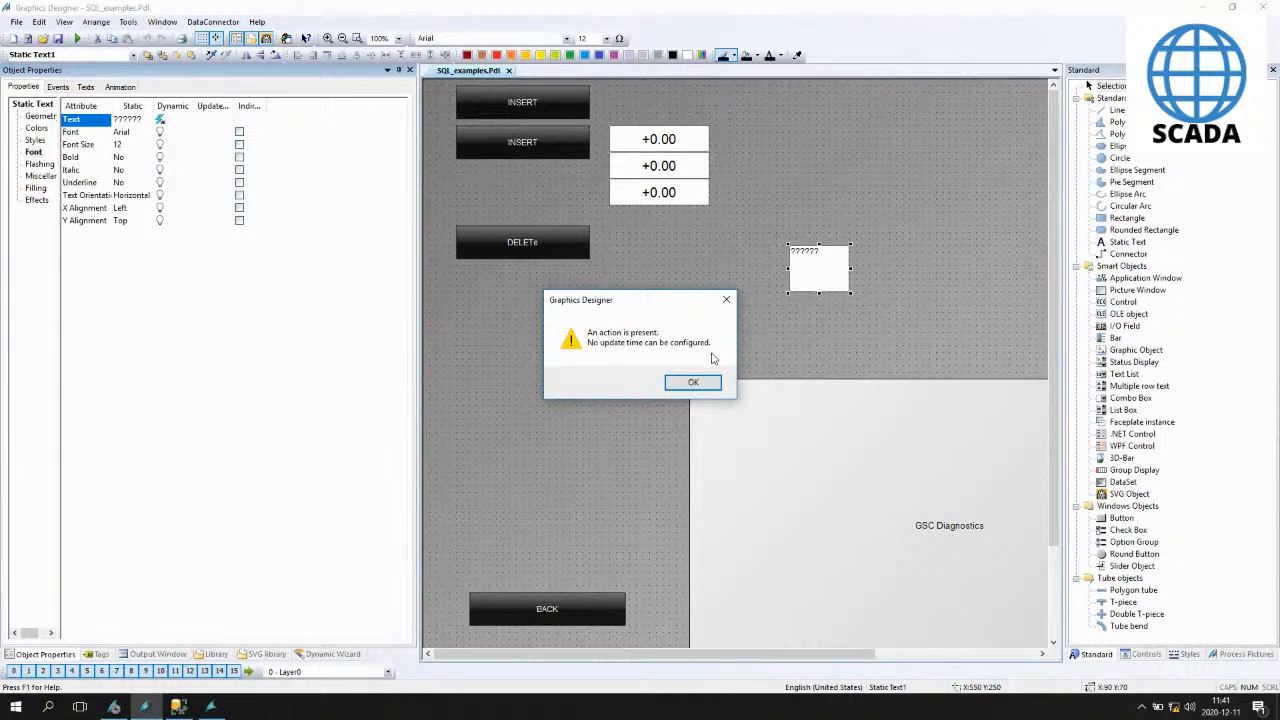
{"action": "left_click", "coordinate": [703, 382]}
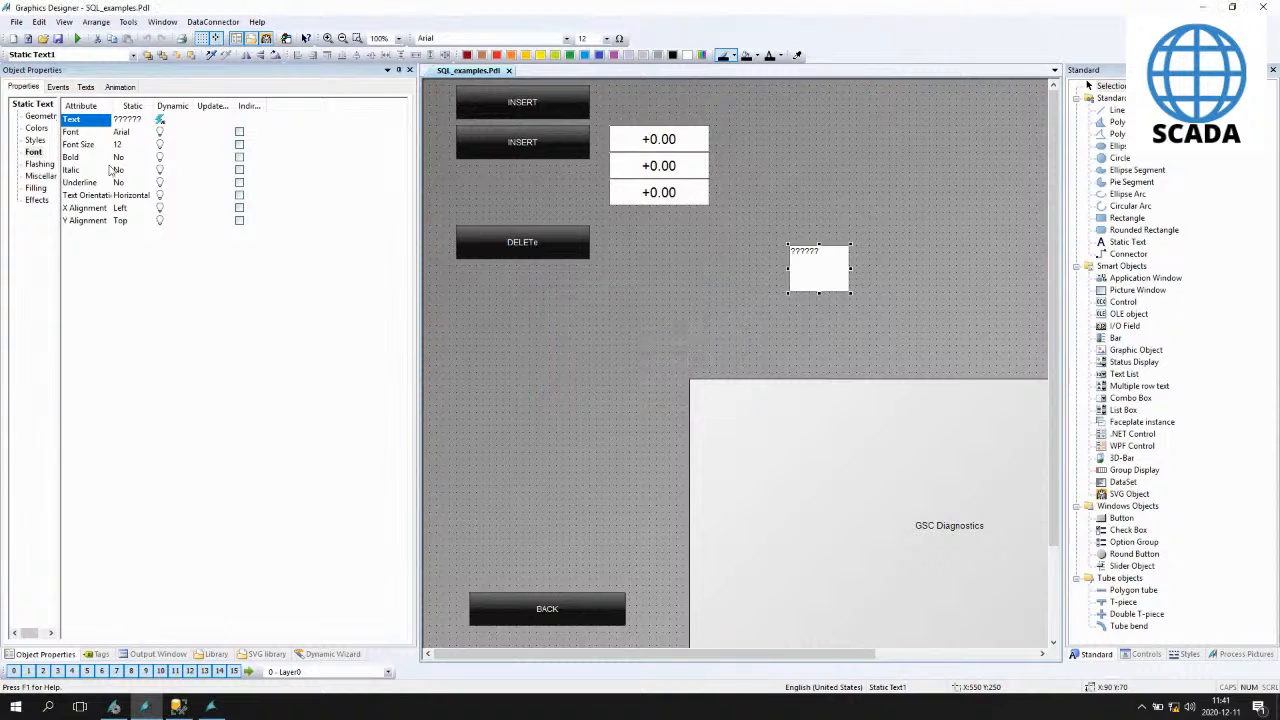
- Browse through each property category of the Static Text object
{"action": "left_click", "coordinate": [38, 117]}
{"action": "left_click", "coordinate": [36, 128]}
{"action": "left_click", "coordinate": [35, 140]}
{"action": "left_click", "coordinate": [33, 152]}
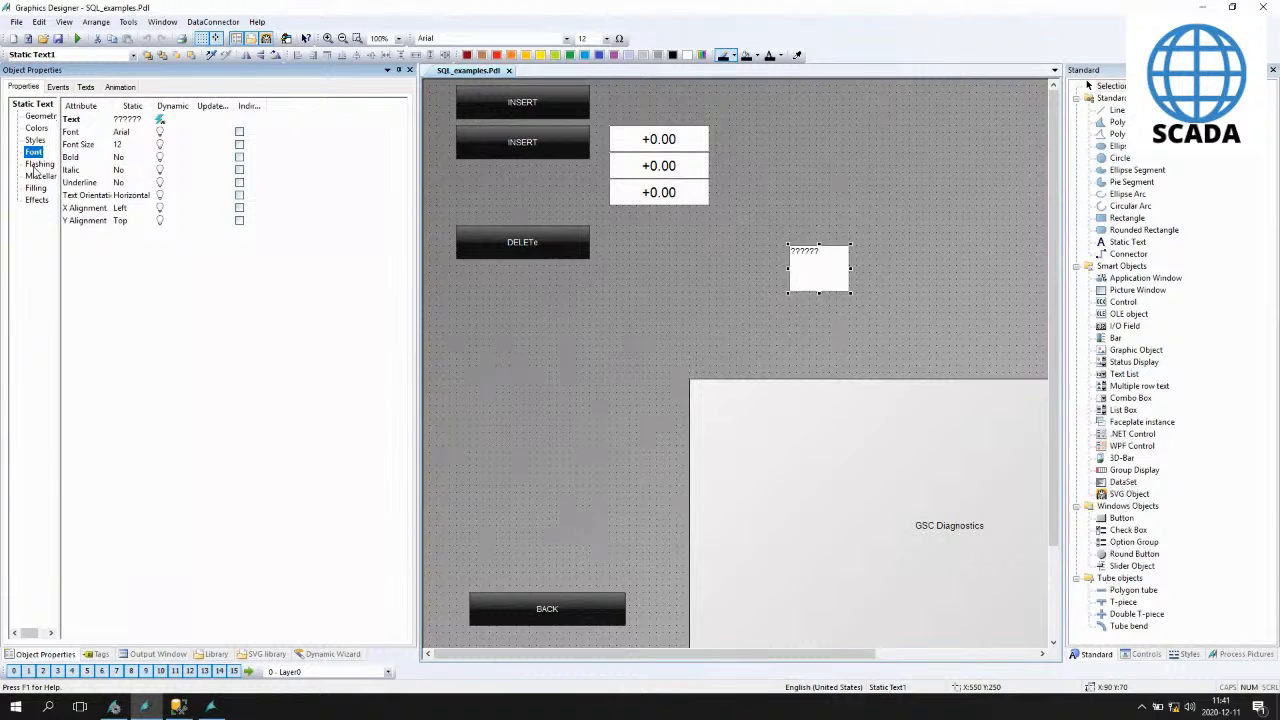
{"action": "left_click", "coordinate": [39, 164]}
{"action": "left_click", "coordinate": [40, 176]}
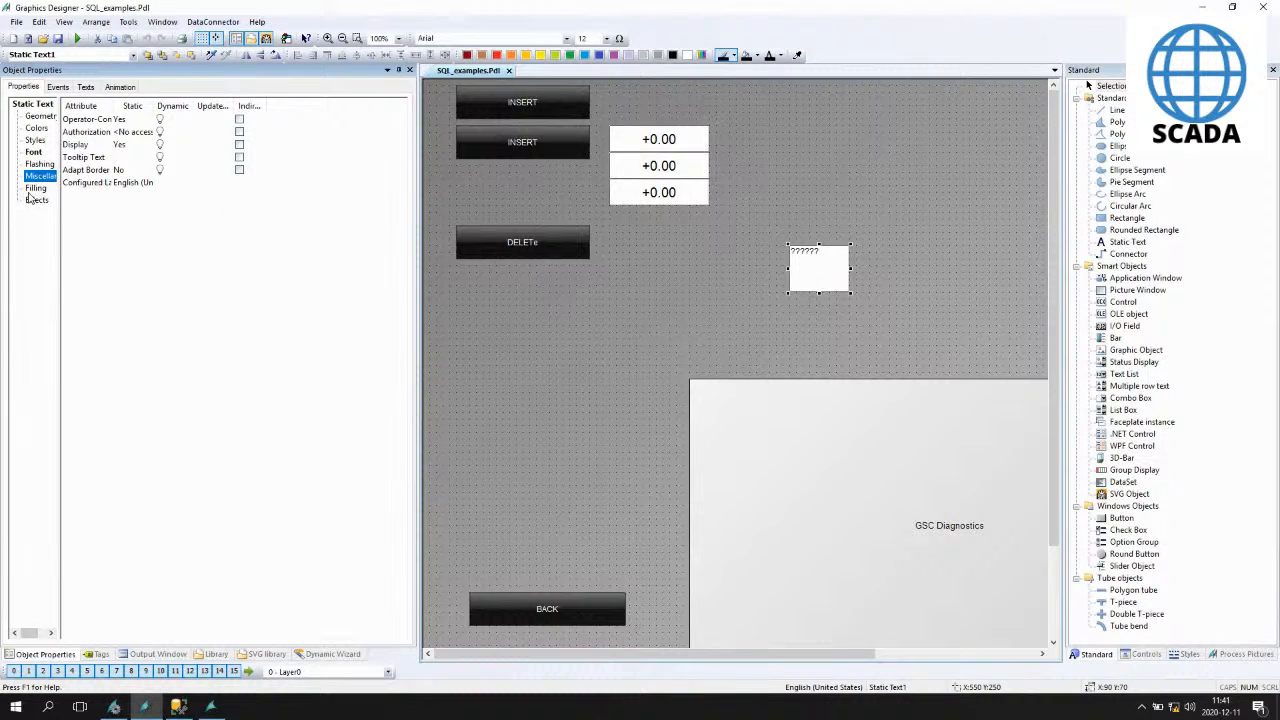
{"action": "left_click", "coordinate": [35, 188]}
{"action": "left_click", "coordinate": [36, 200]}
- Insert a WinCC Slider Control beside the three input fields
{"action": "left_click", "coordinate": [975, 278]}
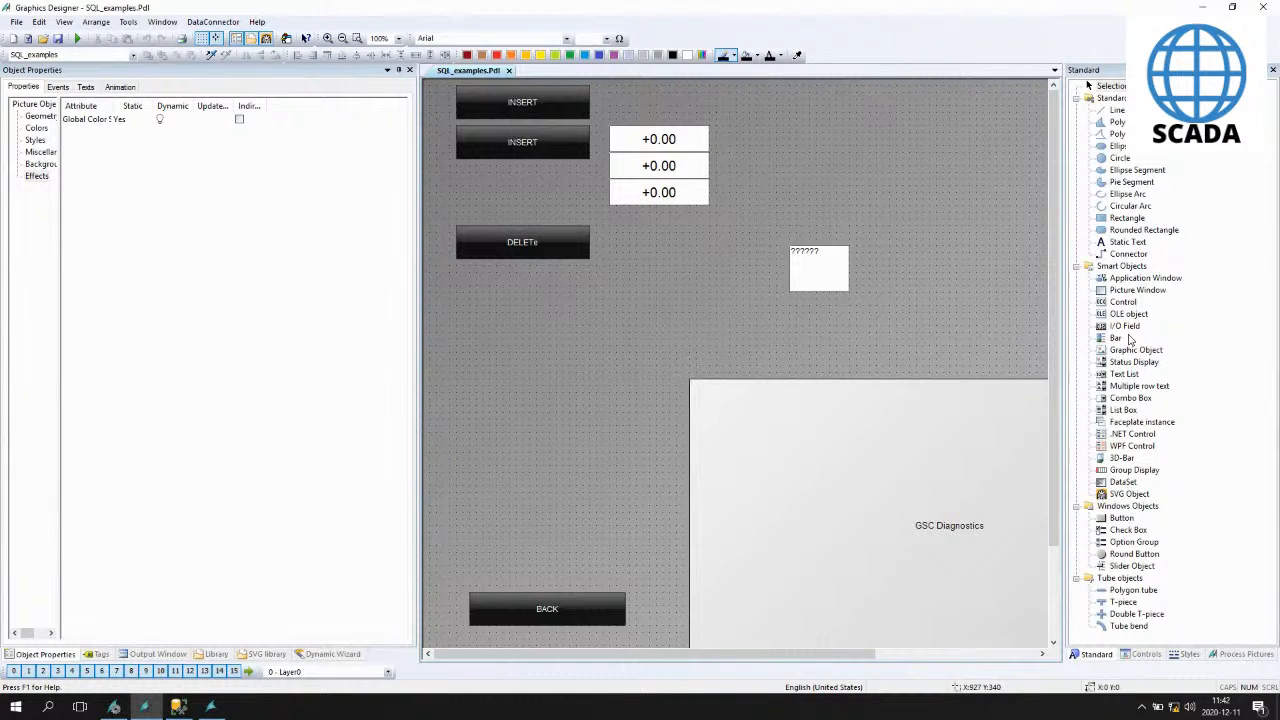
{"action": "left_click", "coordinate": [1142, 654]}
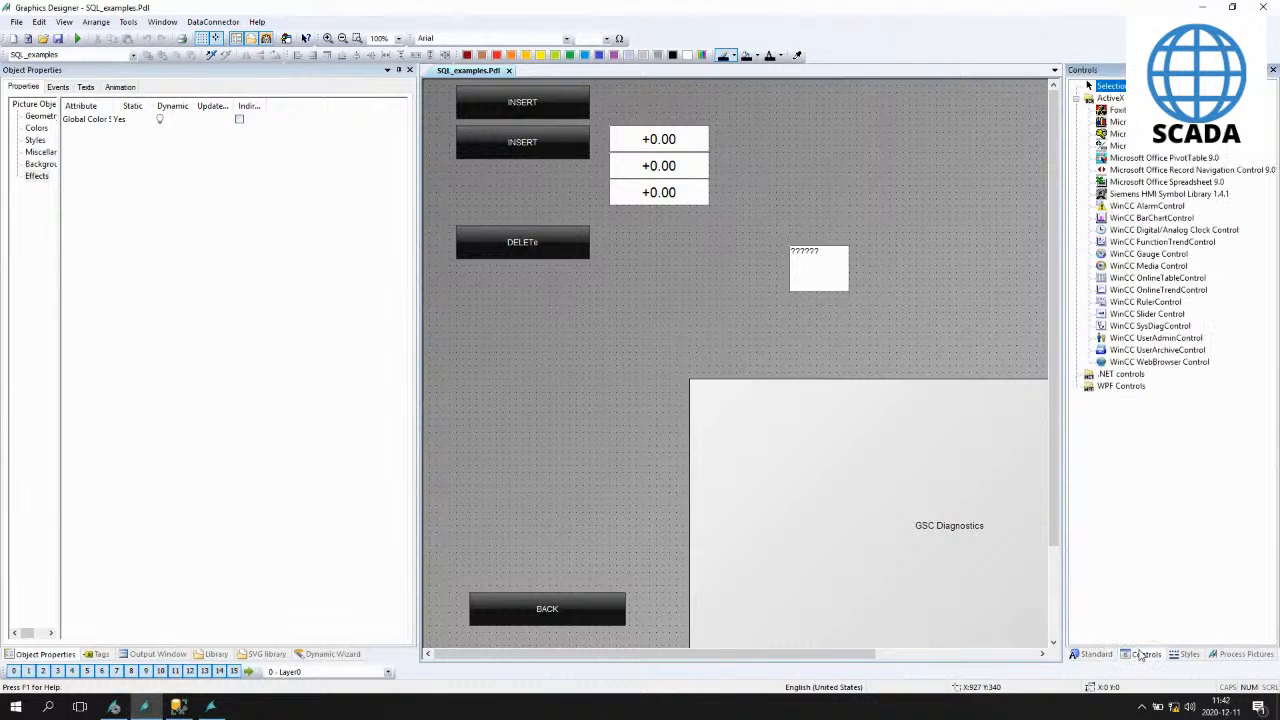
{"action": "left_click", "coordinate": [1147, 314]}
{"action": "left_click", "coordinate": [430, 86]}
{"action": "left_click_drag", "start_coordinate": [440, 104], "coordinate": [897, 112]}
{"action": "left_click_drag", "start_coordinate": [930, 163], "coordinate": [810, 212]}
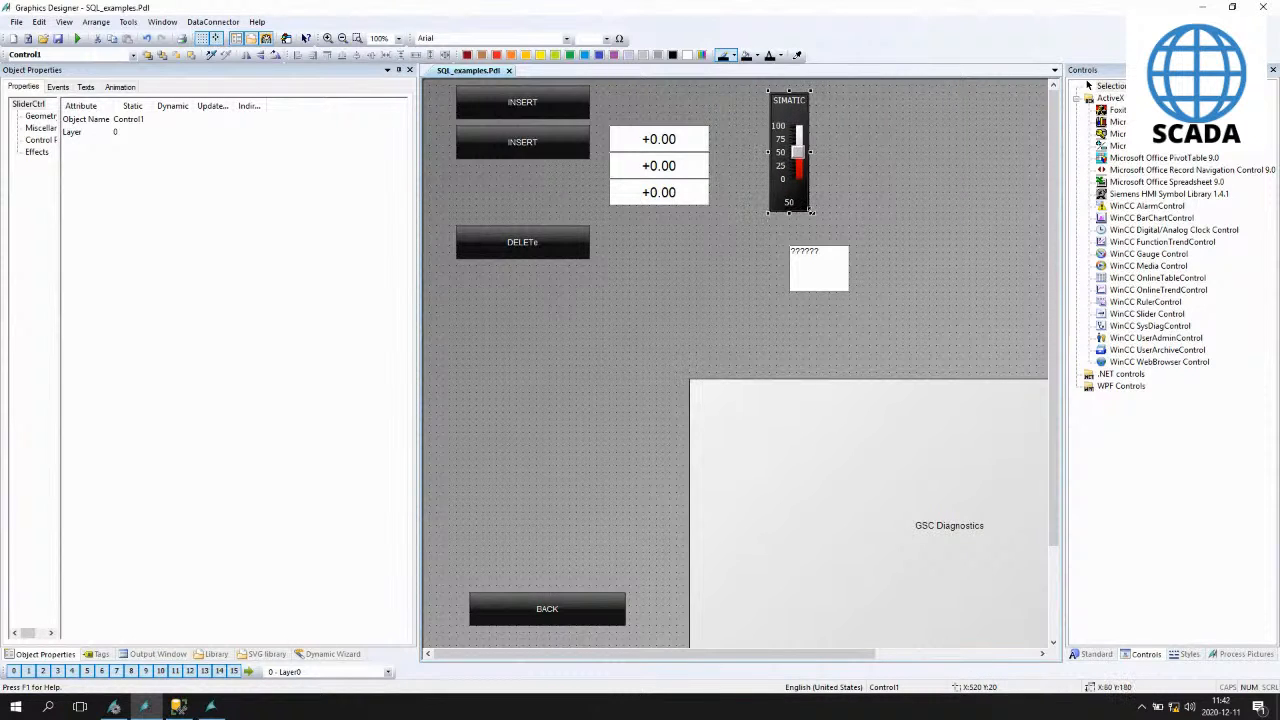
- Set the slider's label to WATER
{"action": "double_click", "coordinate": [790, 145]}
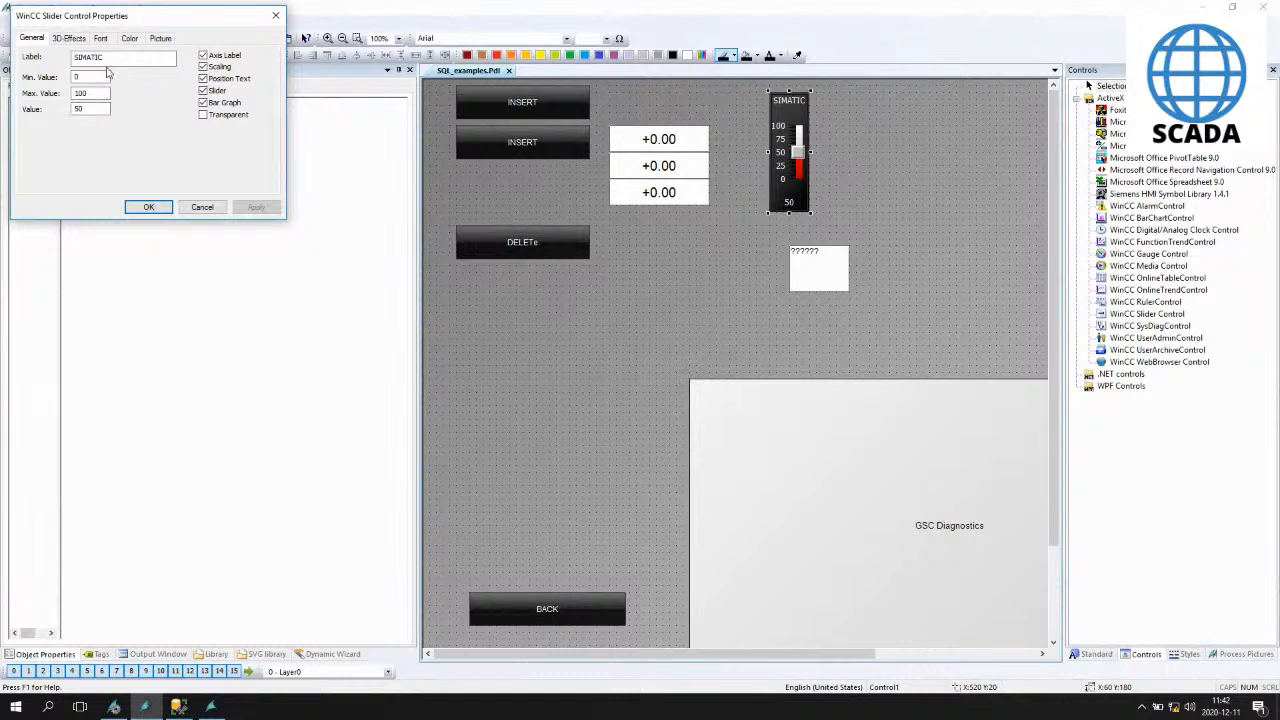
{"action": "left_click_drag", "start_coordinate": [108, 58], "coordinate": [65, 52]}
{"action": "type", "text": "WATER"}
{"action": "key", "text": "Return"}
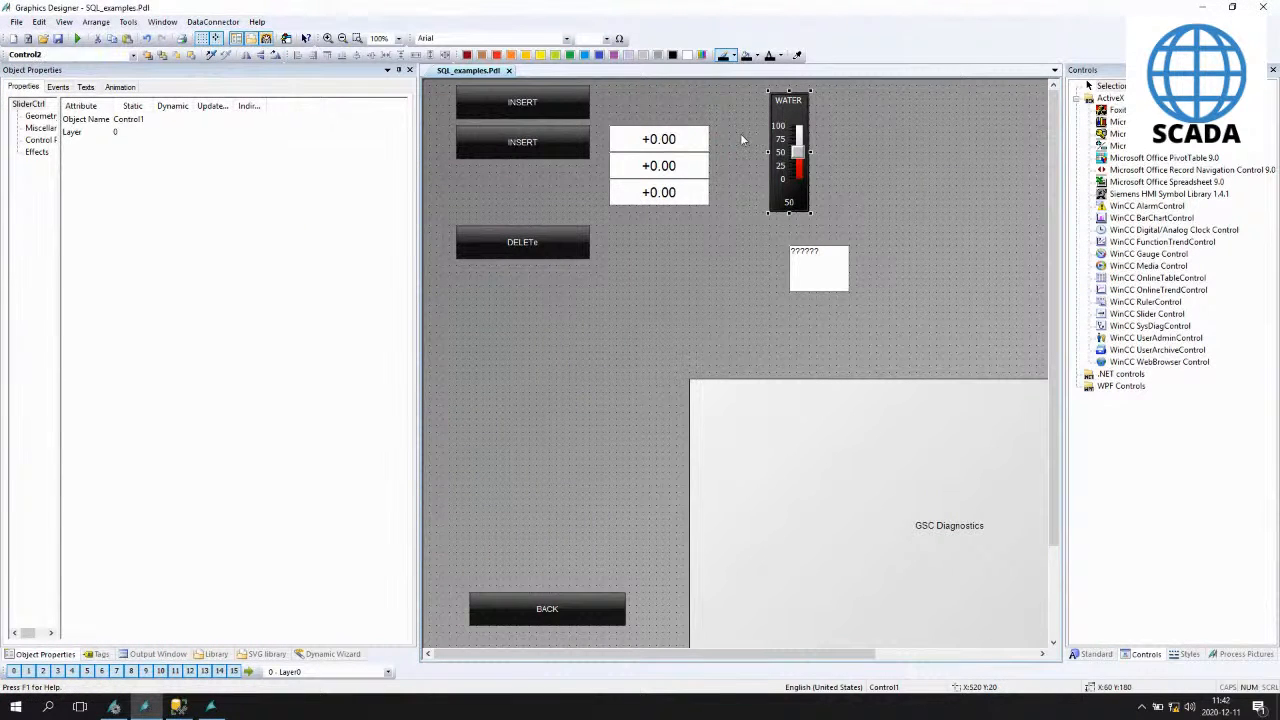
- Duplicate the slider, place the copy next to the first one and label it AIR
{"action": "key", "text": "ctrl+c"}
{"action": "key", "text": "ctrl+v"}
{"action": "left_click_drag", "start_coordinate": [803, 156], "coordinate": [846, 142]}
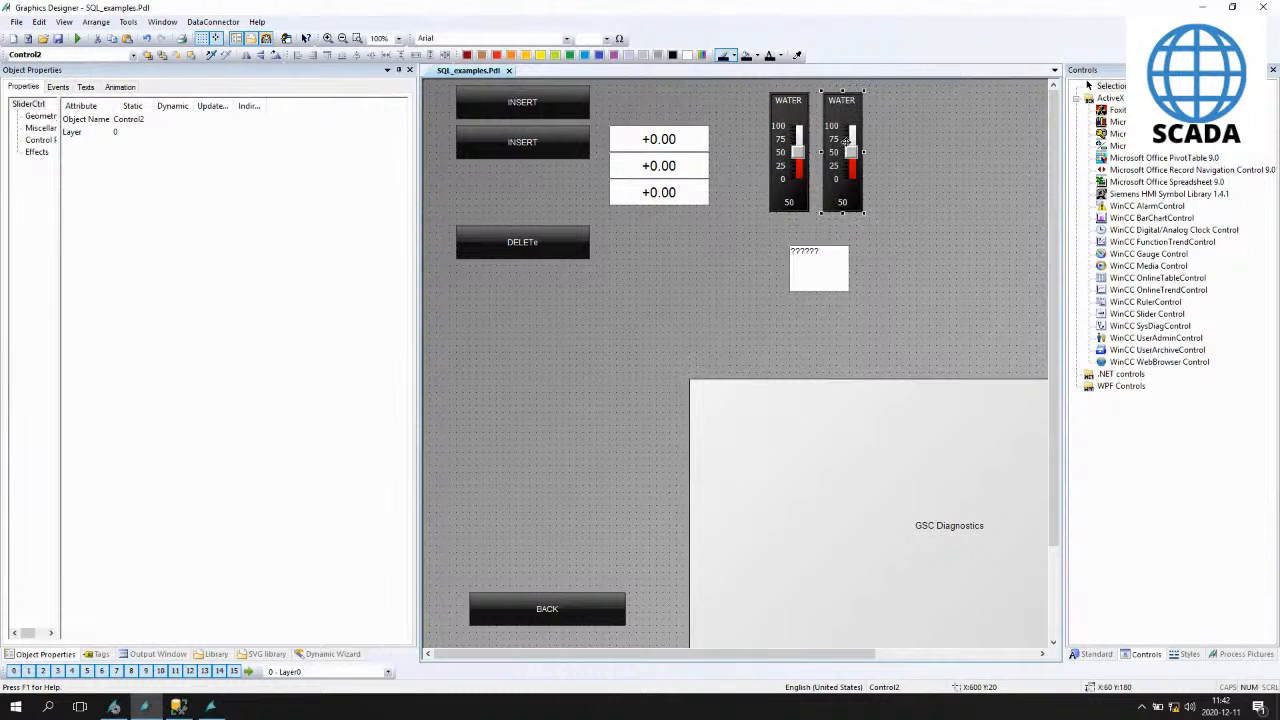
{"action": "double_click", "coordinate": [843, 123]}
{"action": "left_click_drag", "start_coordinate": [120, 57], "coordinate": [50, 60]}
{"action": "type", "text": "AIR"}
{"action": "key", "text": "Return"}
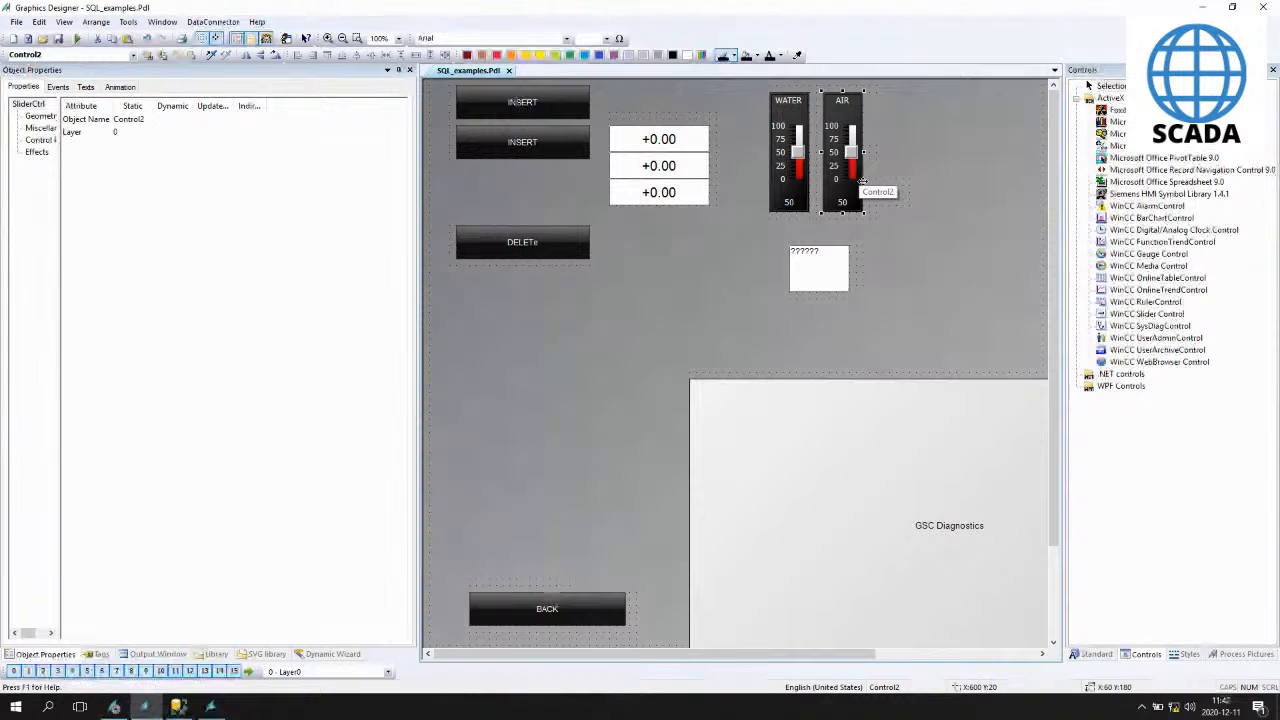
- Set the WATER slider's RangeMax to 1000
{"action": "left_click", "coordinate": [789, 145]}
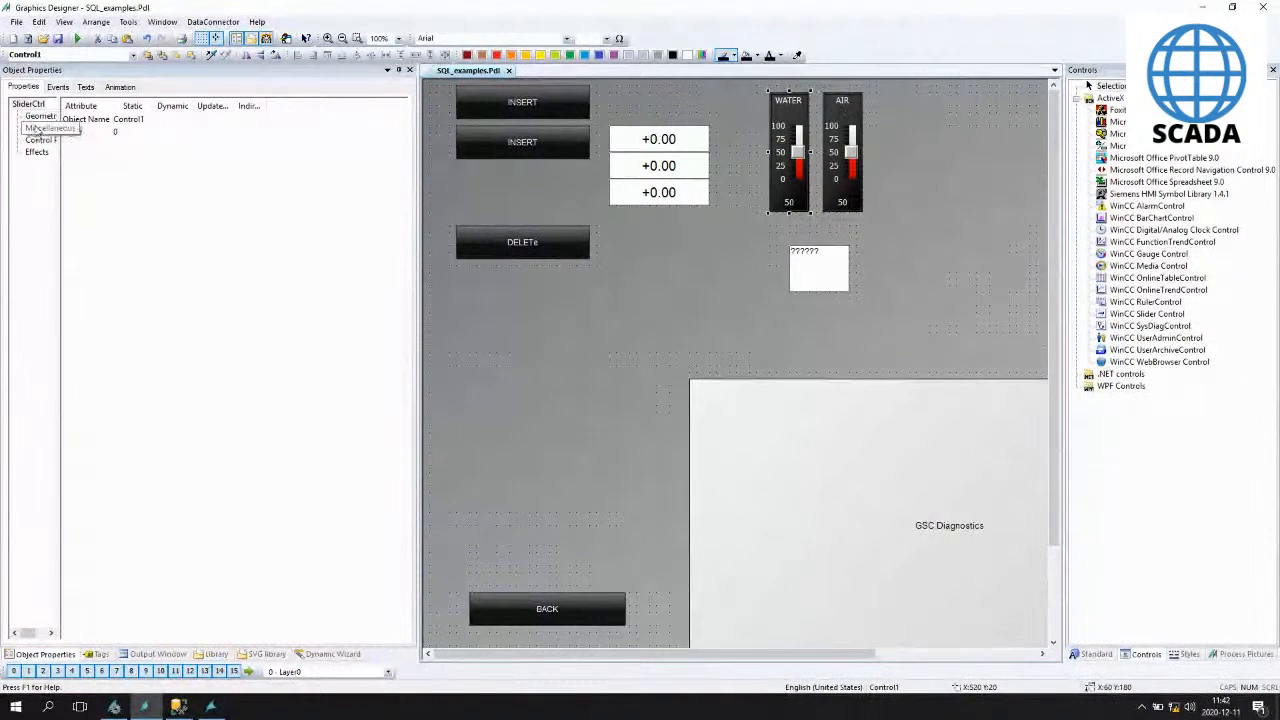
{"action": "left_click", "coordinate": [38, 128]}
{"action": "left_click", "coordinate": [40, 139]}
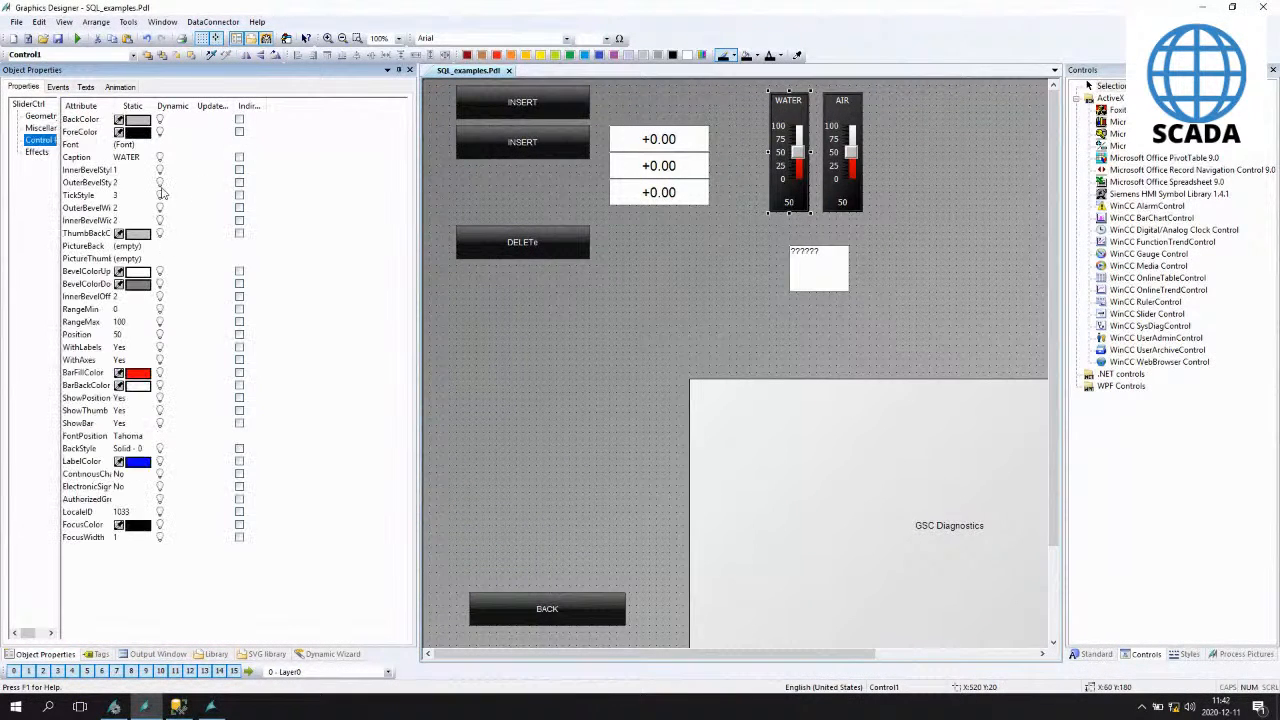
{"action": "left_click_drag", "start_coordinate": [151, 106], "coordinate": [236, 106]}
{"action": "double_click", "coordinate": [136, 322]}
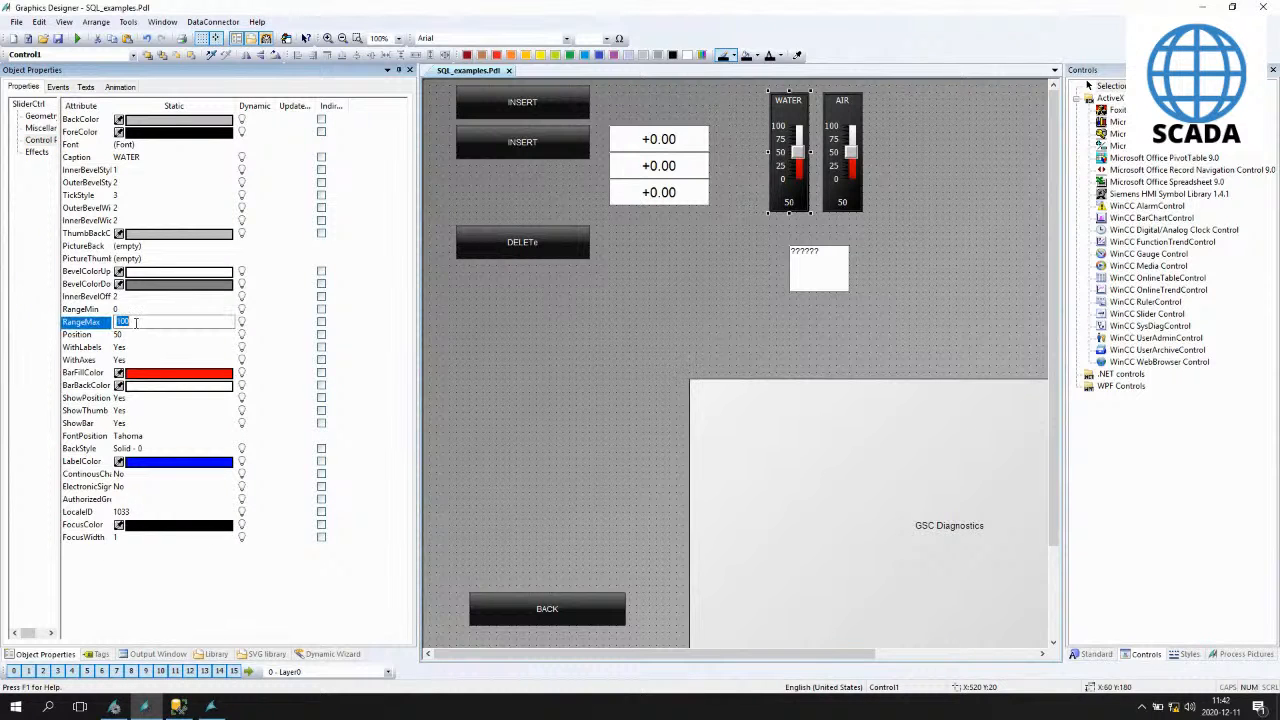
{"action": "type", "text": "1000"}
{"action": "key", "text": "Return"}
- Set the AIR slider's RangeMax to 200
{"action": "left_click", "coordinate": [842, 184]}
{"action": "double_click", "coordinate": [138, 323]}
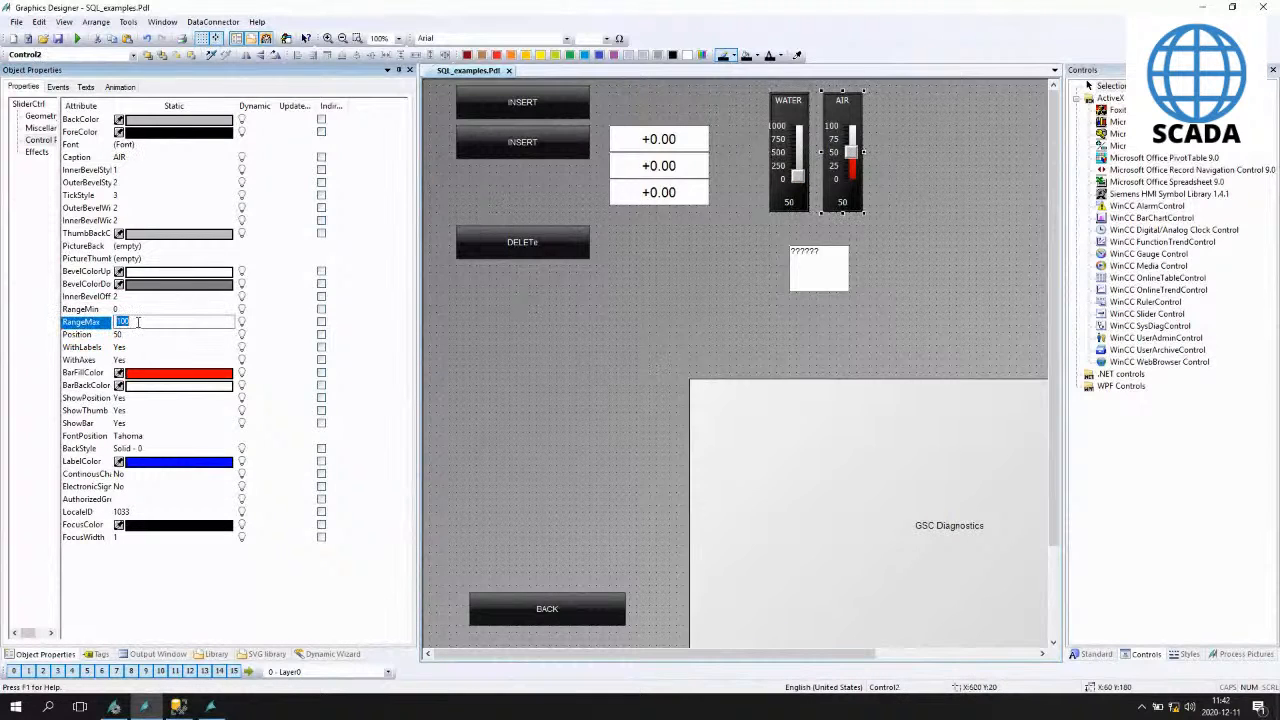
{"action": "type", "text": "20"}
{"action": "key", "text": "Return"}
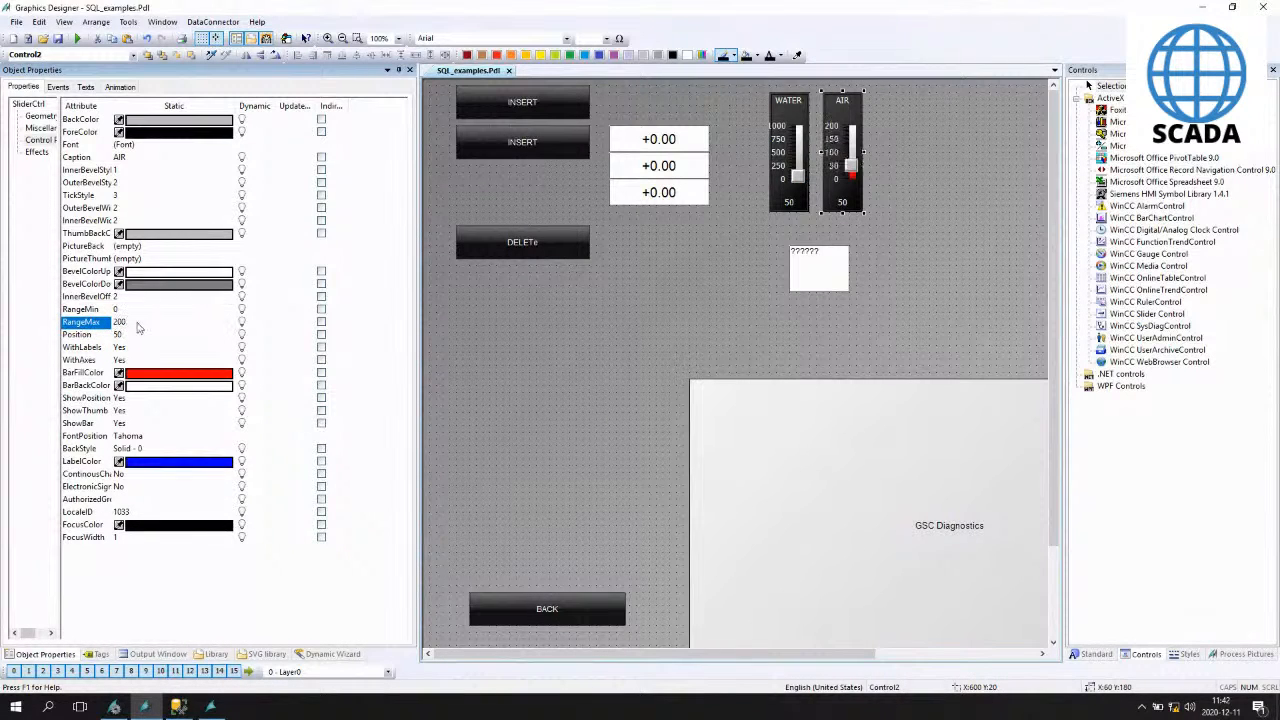
- Link the AIR slider's Position to the same tag as the middle I/O field's output value
{"action": "left_click", "coordinate": [655, 180]}
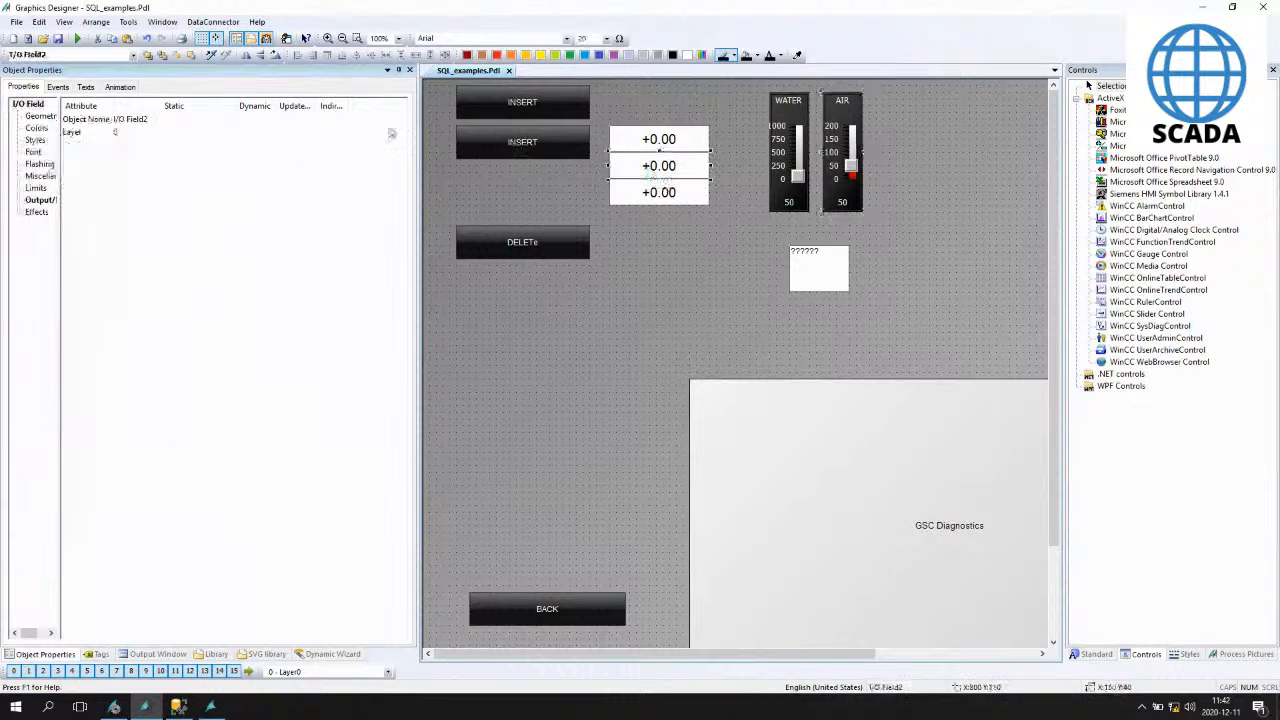
{"action": "left_click", "coordinate": [40, 200]}
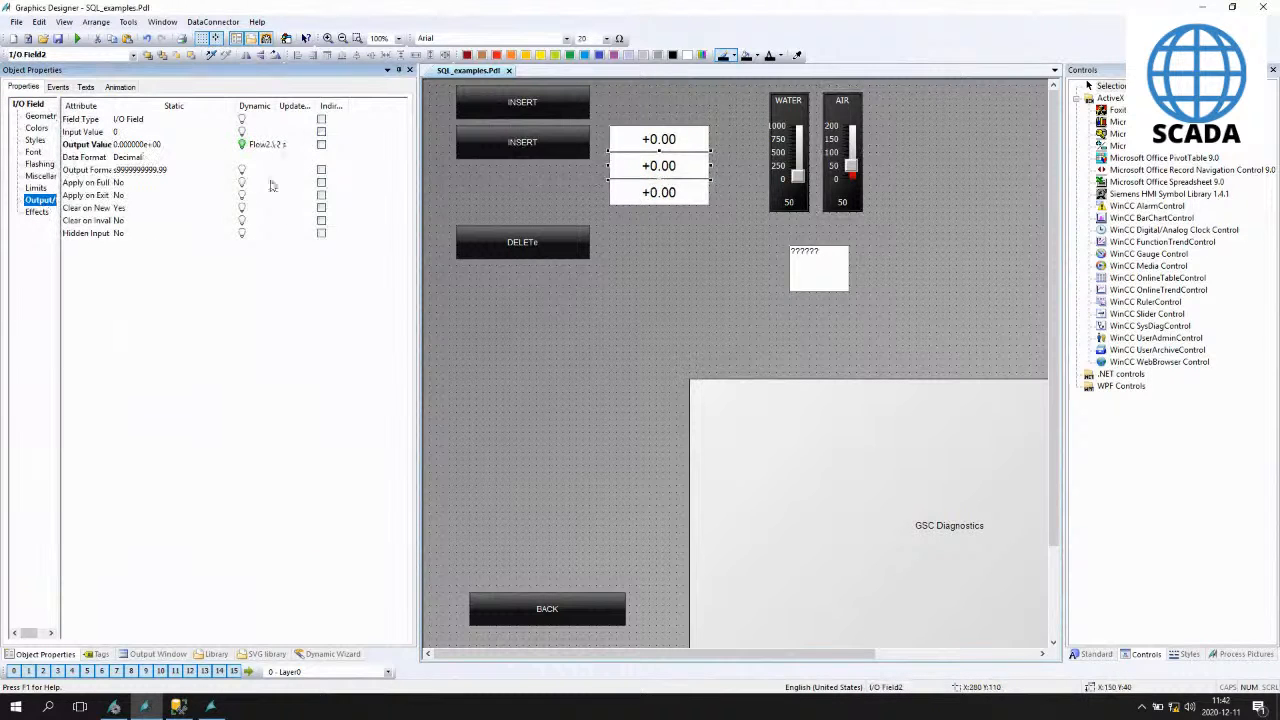
{"action": "left_click", "coordinate": [272, 144]}
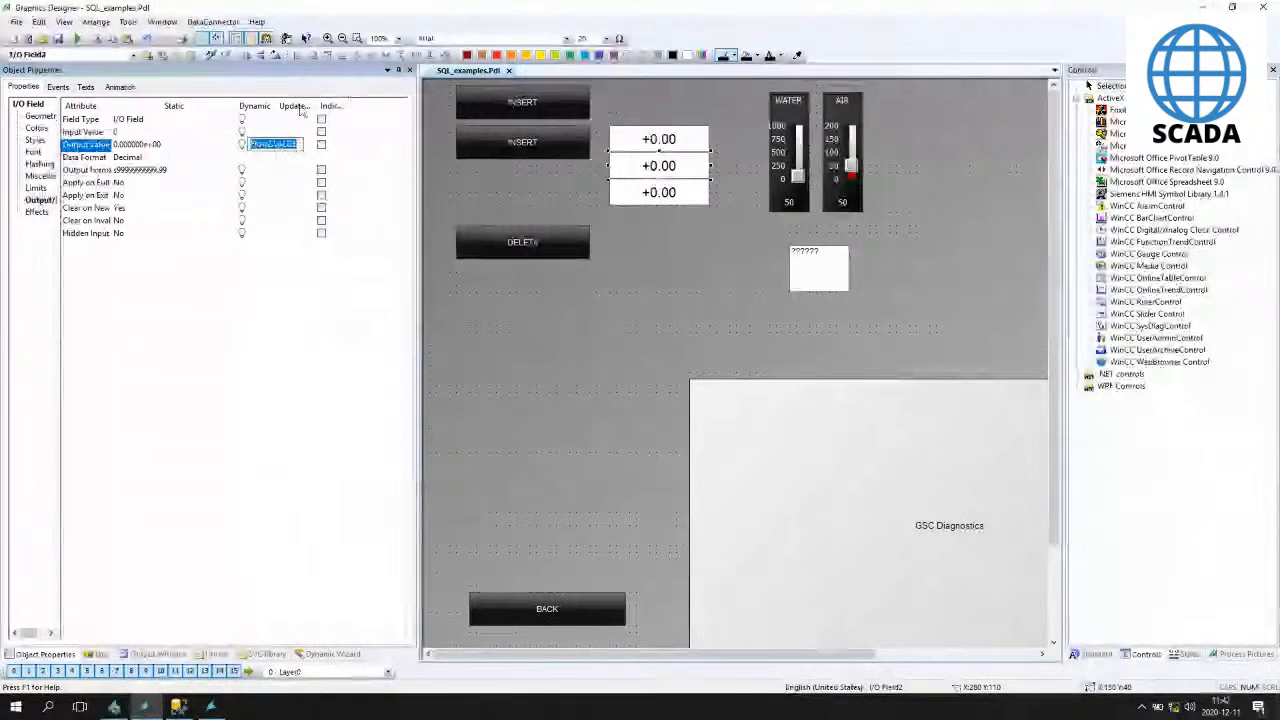
{"action": "left_click", "coordinate": [842, 150]}
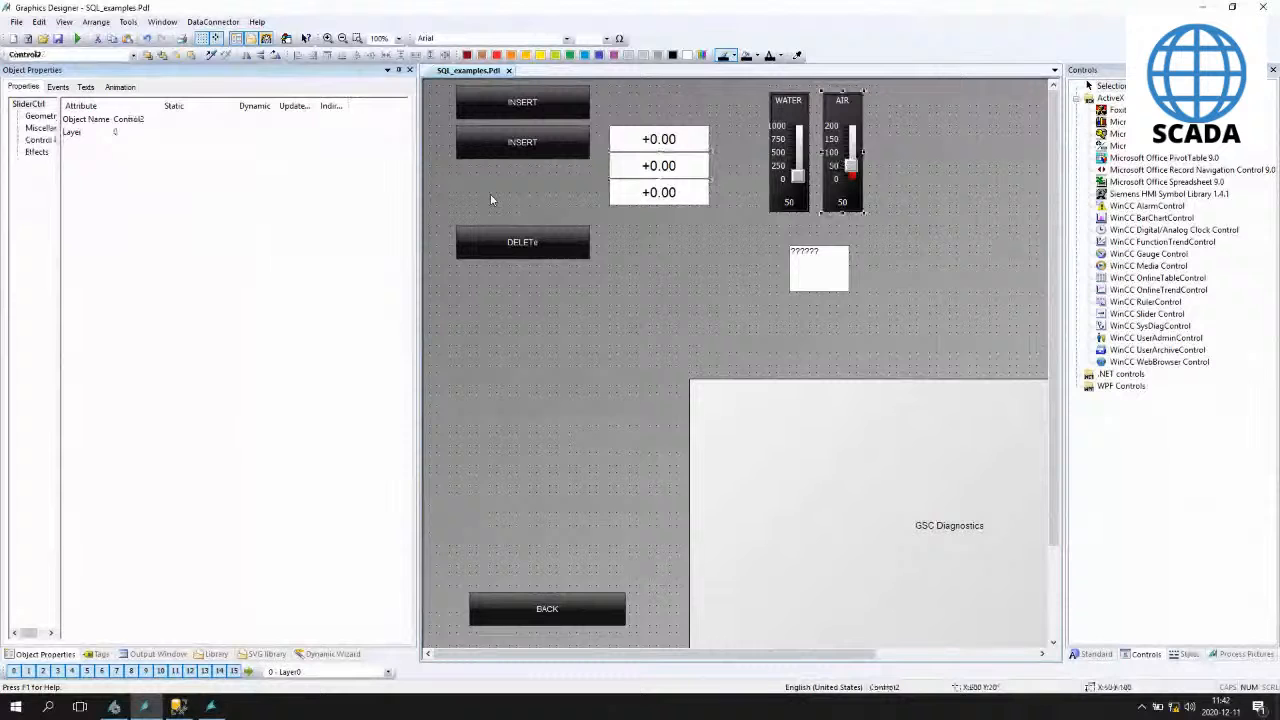
{"action": "left_click", "coordinate": [40, 140]}
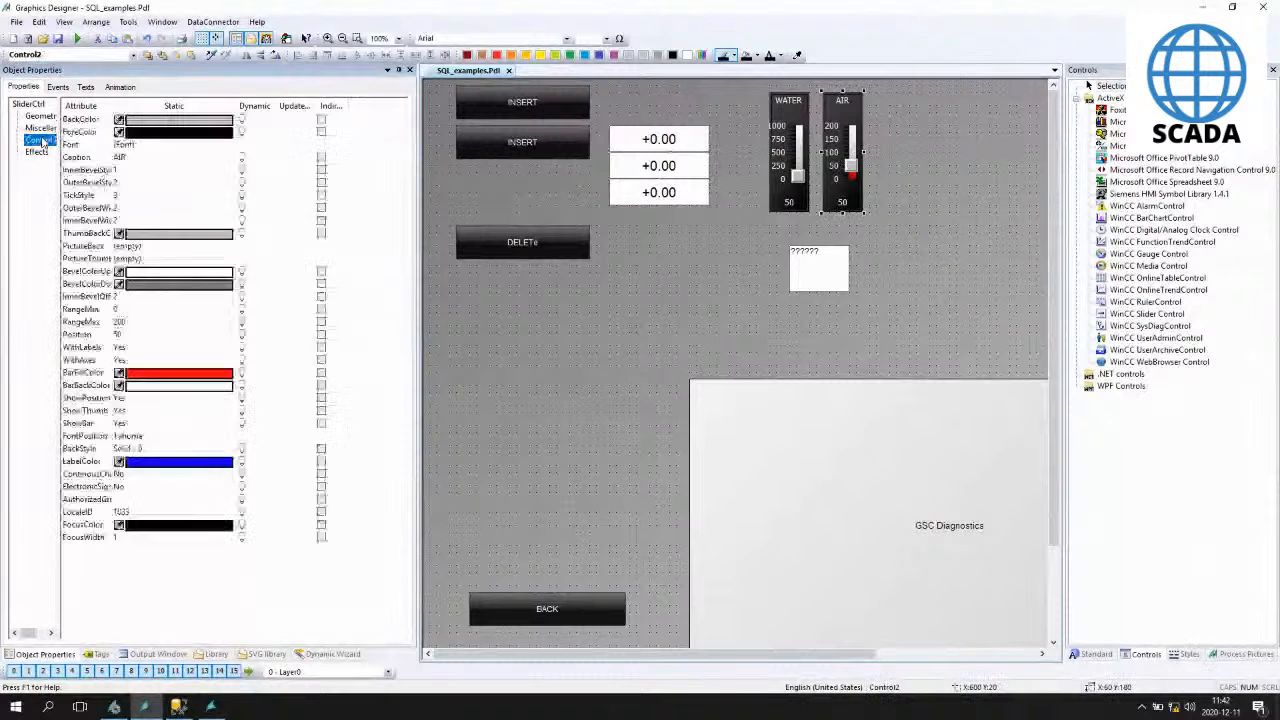
{"action": "left_click", "coordinate": [88, 336]}
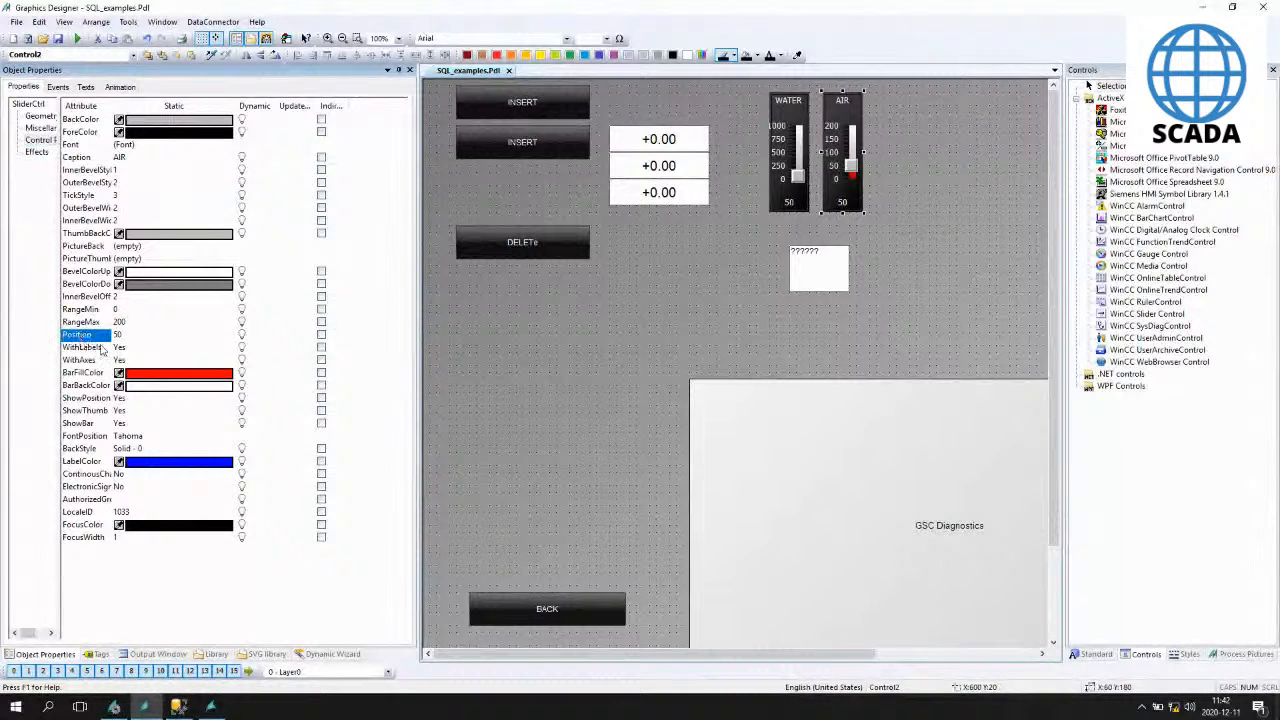
{"action": "key", "text": "Return"}
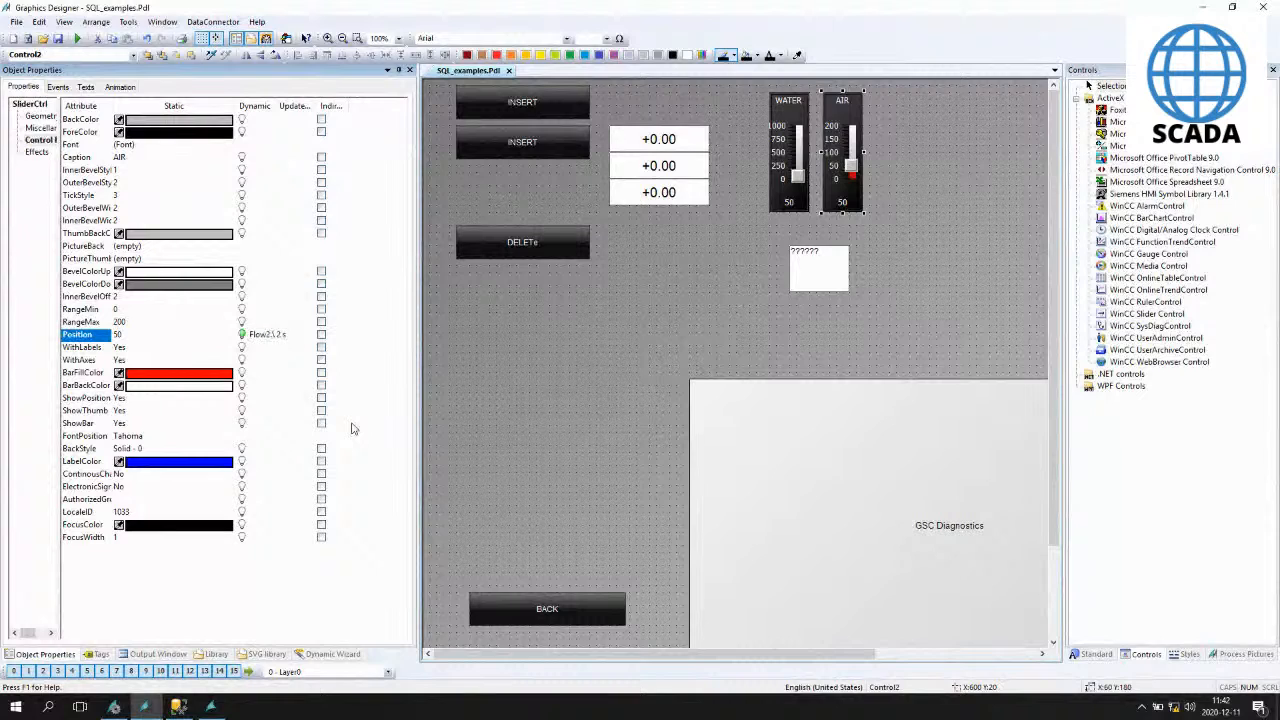
- Link the WATER slider's Position to the first I/O field's tag by pasting the tag name and changing its number to 1
{"action": "left_click", "coordinate": [786, 145]}
{"action": "left_click", "coordinate": [88, 335]}
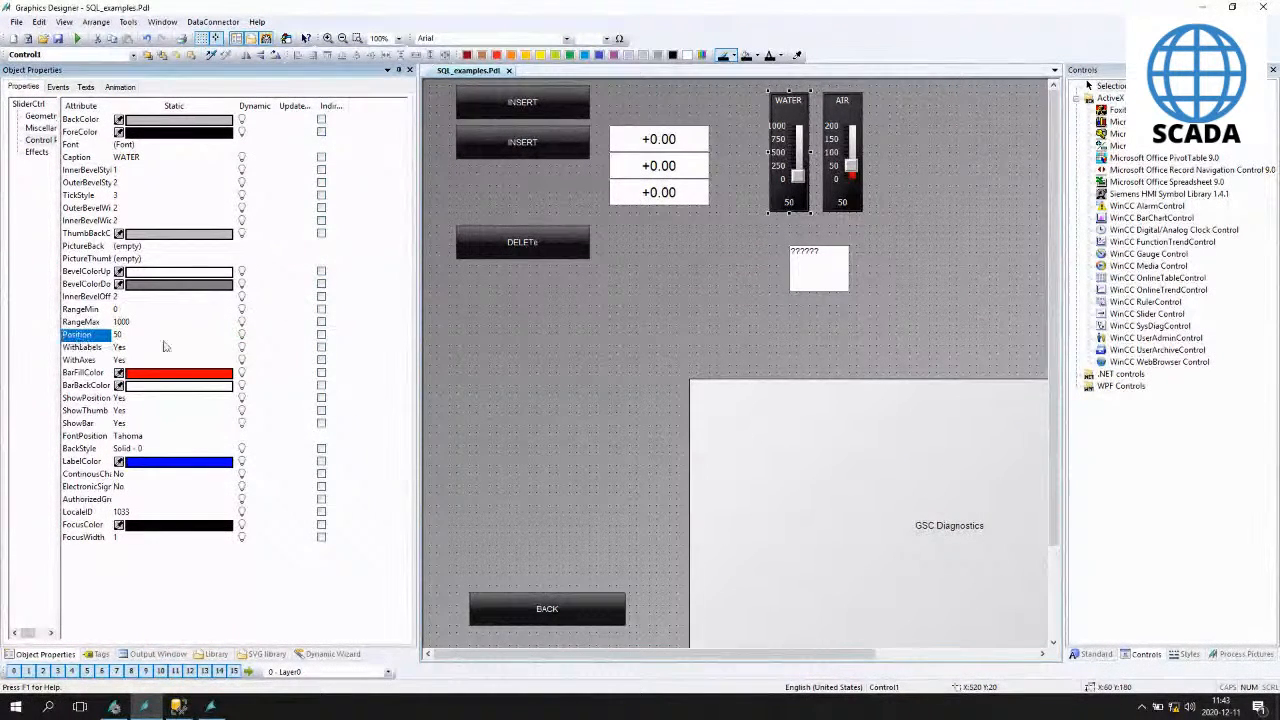
{"action": "double_click", "coordinate": [251, 335]}
{"action": "key", "text": "ctrl+v"}
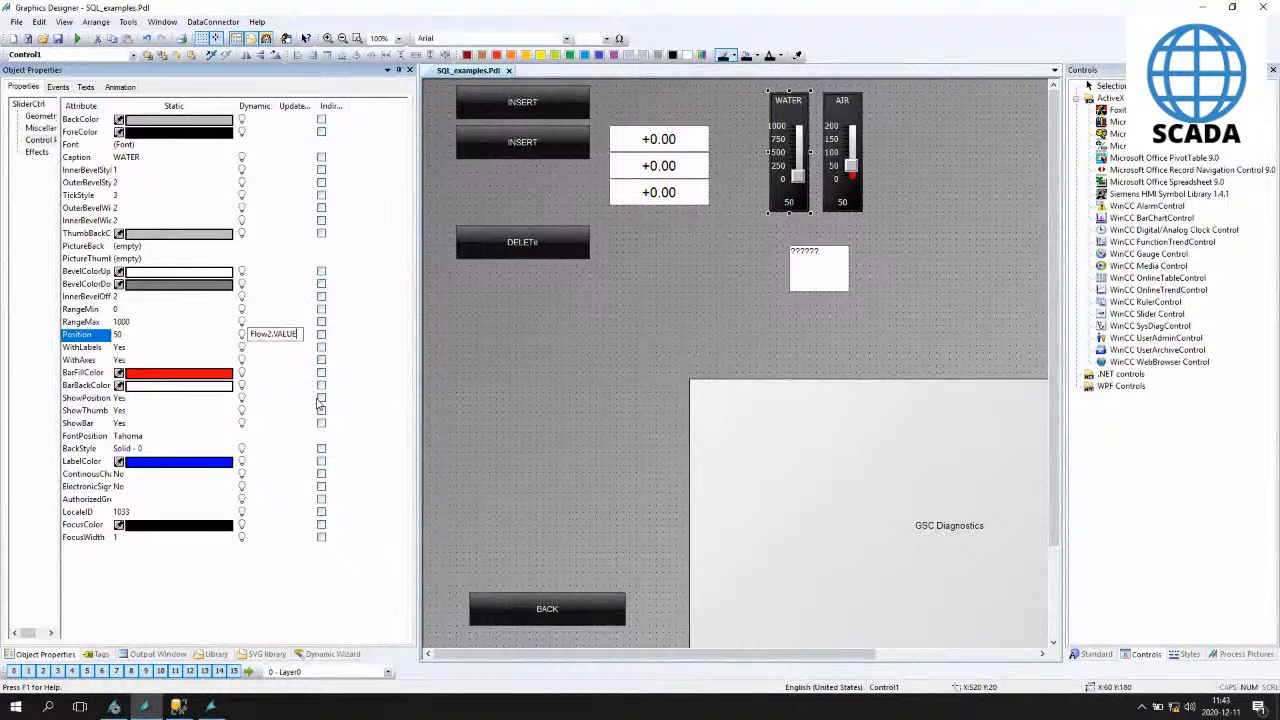
{"action": "key", "text": "BackSpace"}
{"action": "type", "text": "1"}
{"action": "key", "text": "Return"}
- Save the picture and activate runtime
{"action": "left_click", "coordinate": [612, 336]}
{"action": "key", "text": "ctrl+s"}
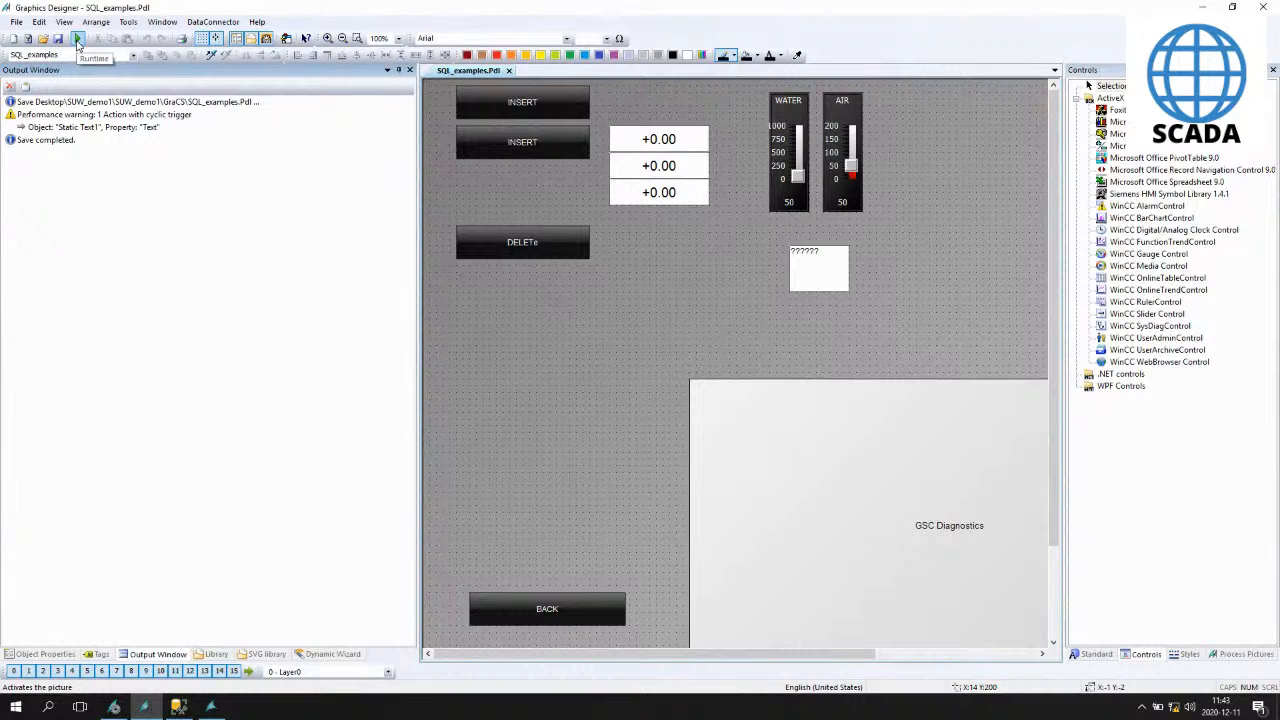
{"action": "left_click", "coordinate": [78, 39]}
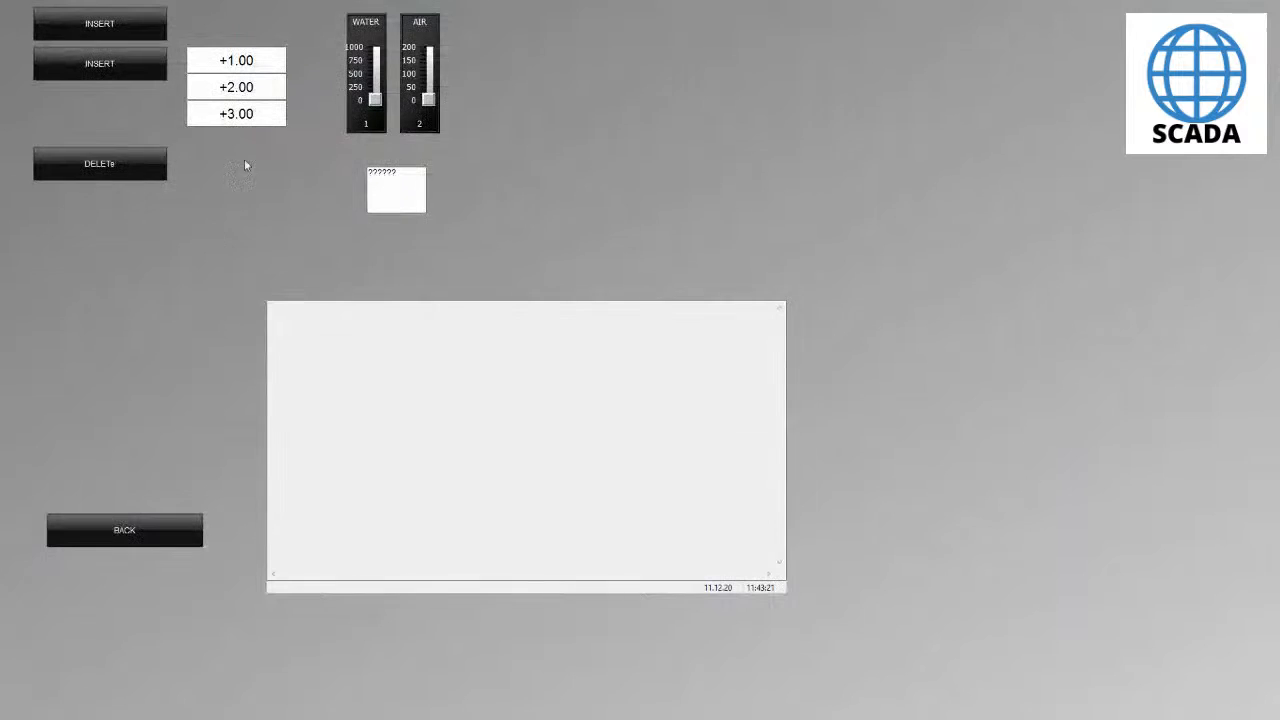
- In runtime, move the WATER slider to about 825 and the AIR slider to about 100
{"action": "left_click_drag", "start_coordinate": [375, 101], "coordinate": [375, 84]}
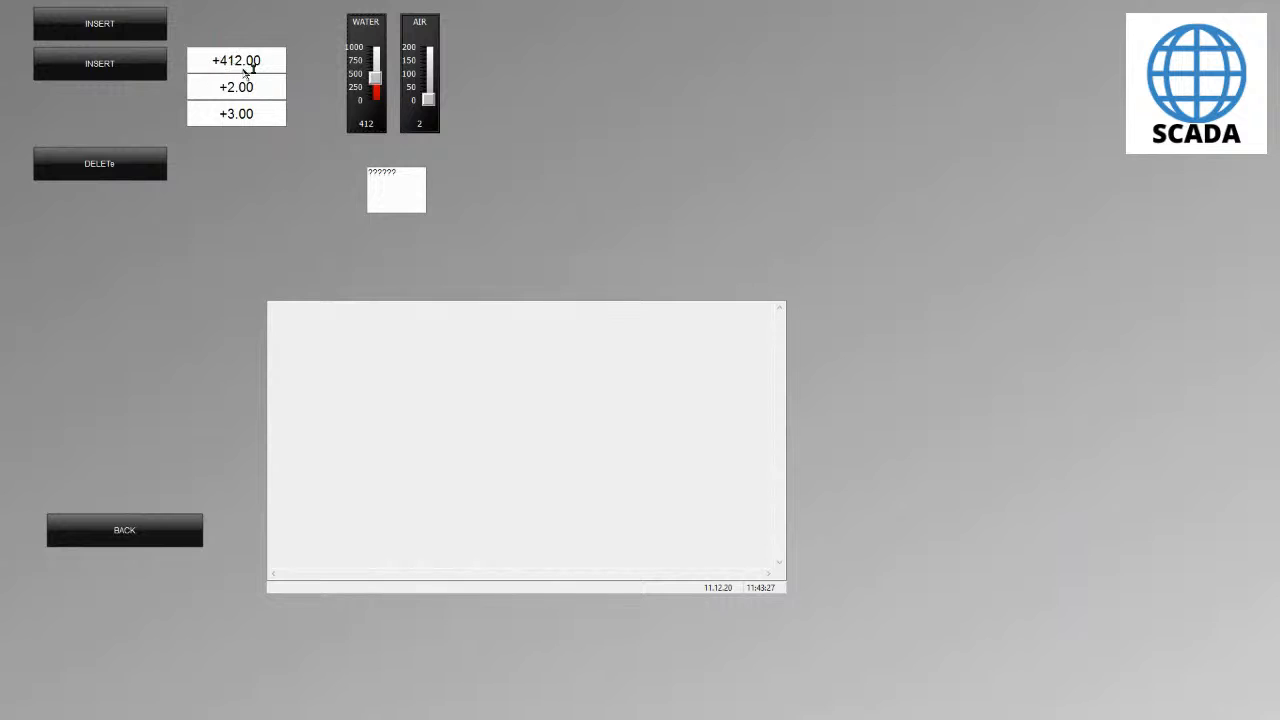
{"action": "left_click", "coordinate": [376, 95]}
{"action": "left_click_drag", "start_coordinate": [373, 97], "coordinate": [375, 55]}
{"action": "left_click_drag", "start_coordinate": [429, 102], "coordinate": [432, 78]}
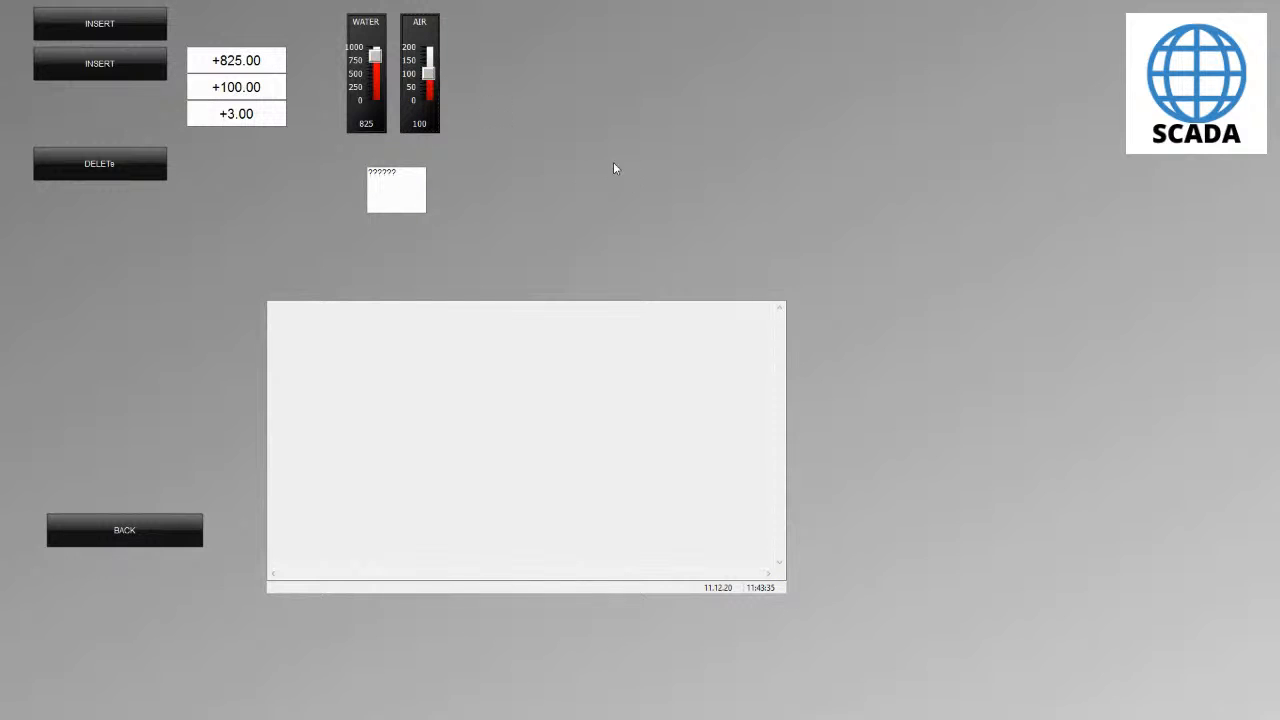
- Switch to SQL Server Management Studio, re-run the Table_1 query and scroll through the enlarged results
{"action": "key", "text": "alt+Tab"}
{"action": "key", "text": "alt+Tab"}
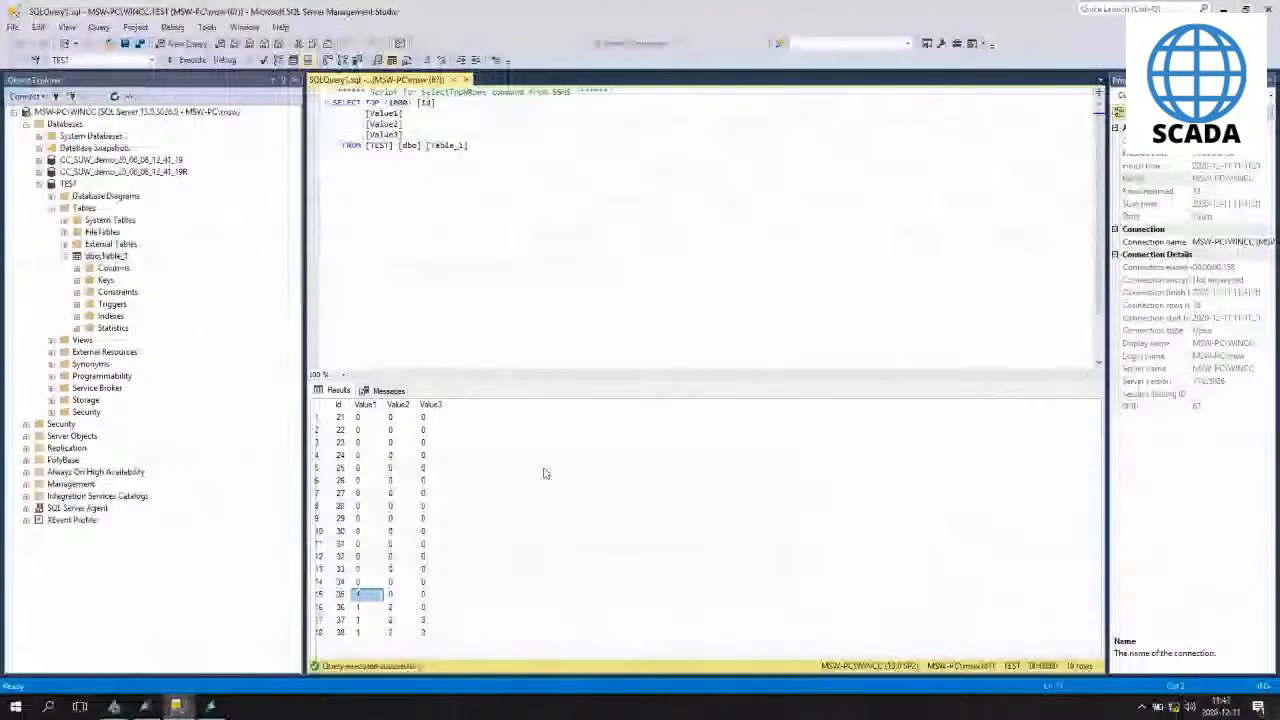
{"action": "left_click", "coordinate": [187, 62]}
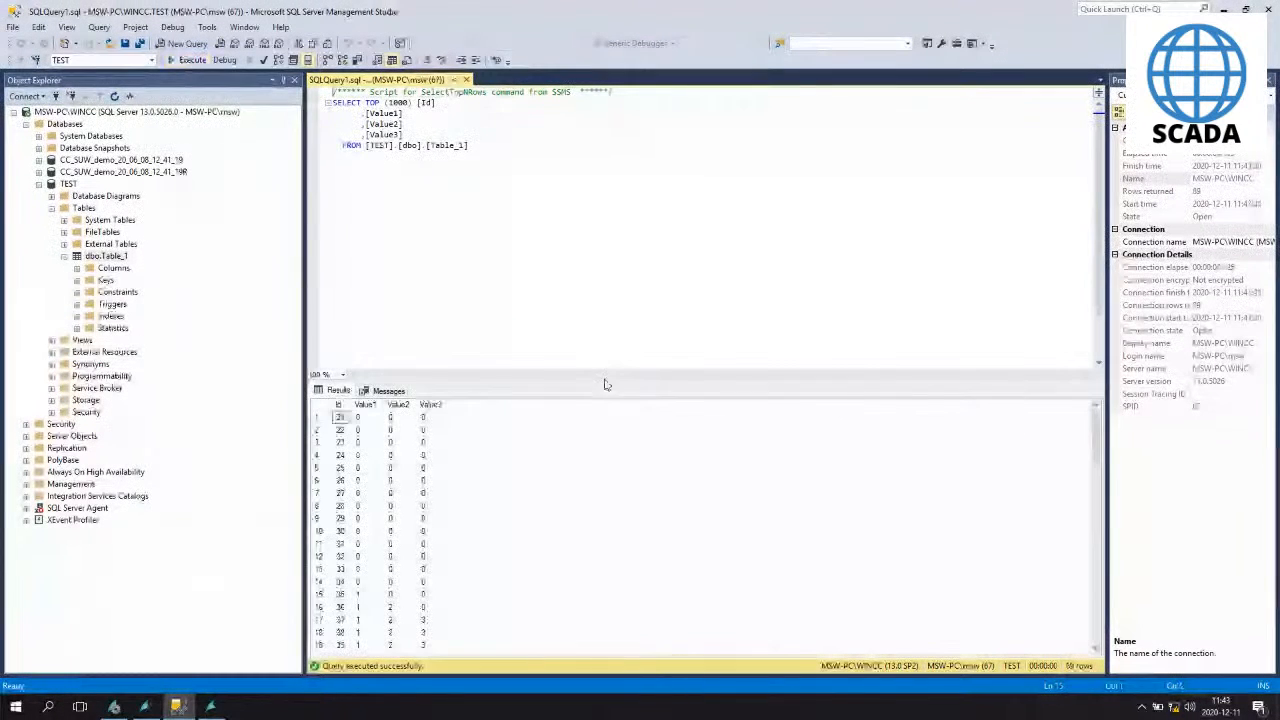
{"action": "left_click_drag", "start_coordinate": [603, 380], "coordinate": [605, 218]}
{"action": "left_click", "coordinate": [406, 323]}
{"action": "scroll", "coordinate": [405, 325], "scroll_direction": "down", "scroll_amount": 5}
{"action": "scroll", "coordinate": [405, 325], "scroll_direction": "down", "scroll_amount": 14}
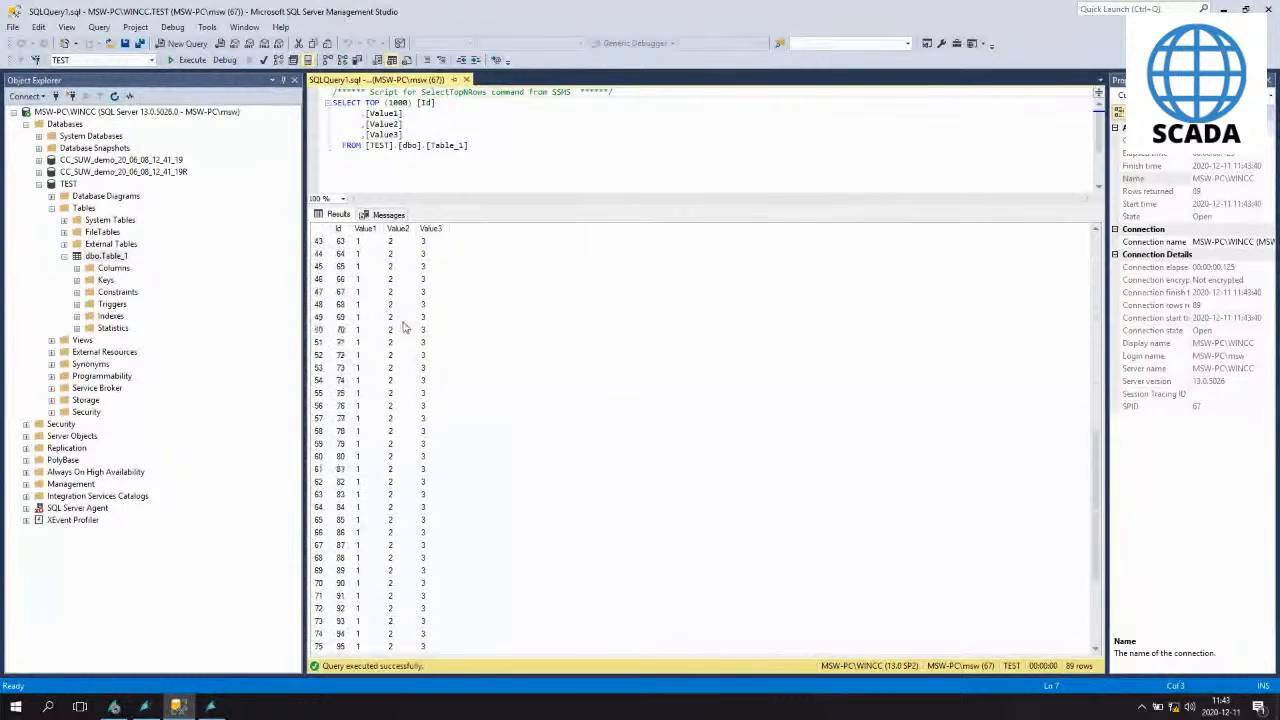
- Examine the newest Table_1 result rows and widen the Value1 and Value2 columns
{"action": "left_click", "coordinate": [368, 570]}
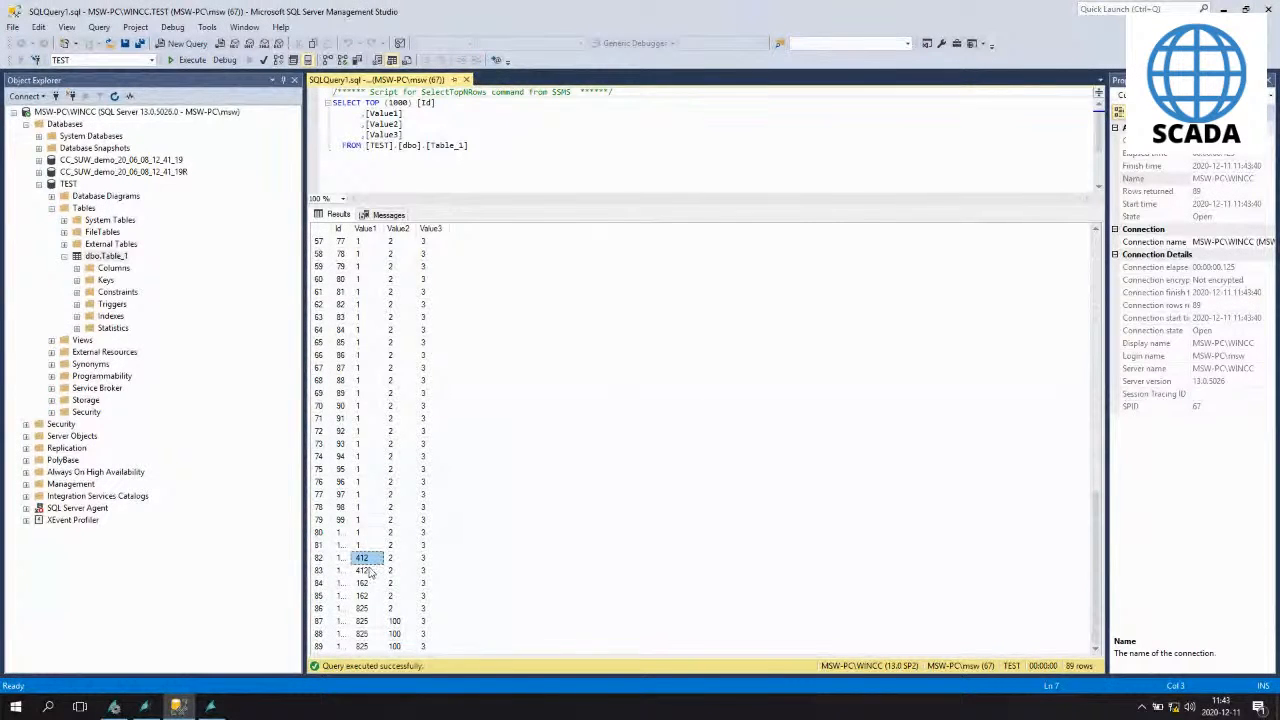
{"action": "left_click", "coordinate": [367, 585]}
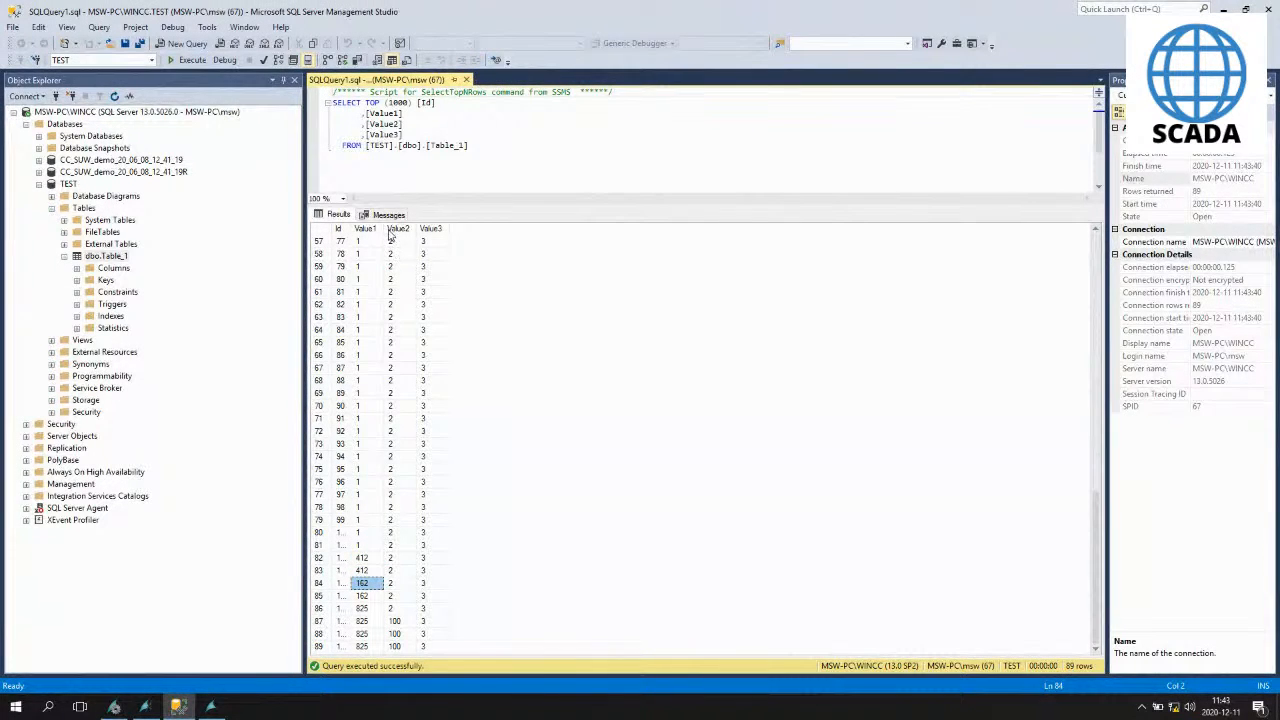
{"action": "left_click_drag", "start_coordinate": [383, 228], "coordinate": [467, 228]}
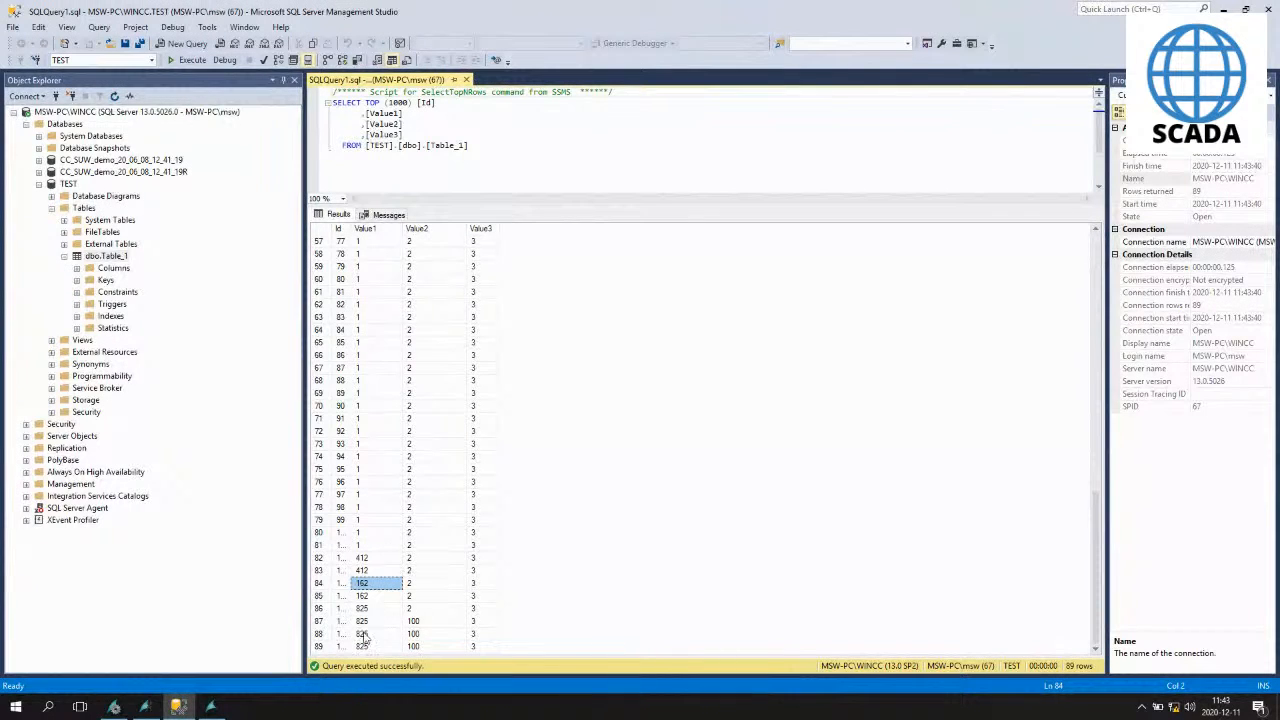
{"action": "left_click", "coordinate": [429, 621]}
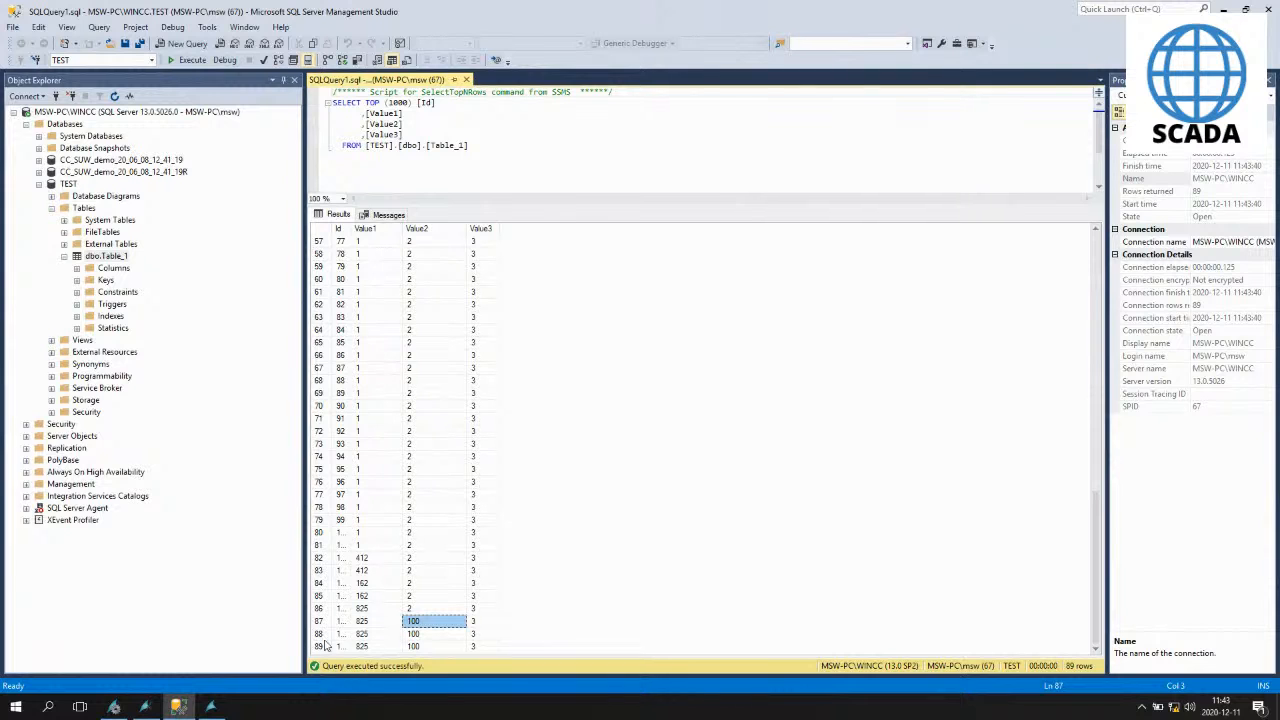
- Comment out the entire VB action on the Static Text's Text property and confirm the script editor
{"action": "left_click", "coordinate": [210, 707]}
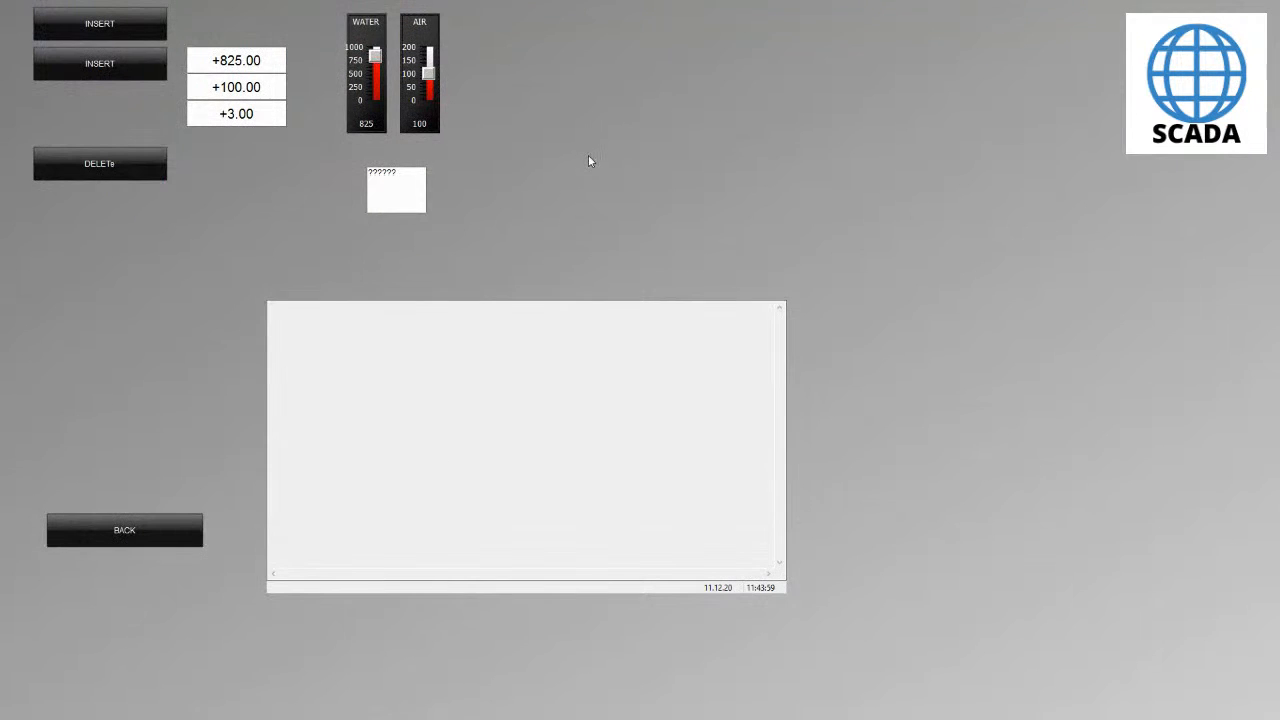
{"action": "key", "text": "super"}
{"action": "left_click", "coordinate": [176, 707]}
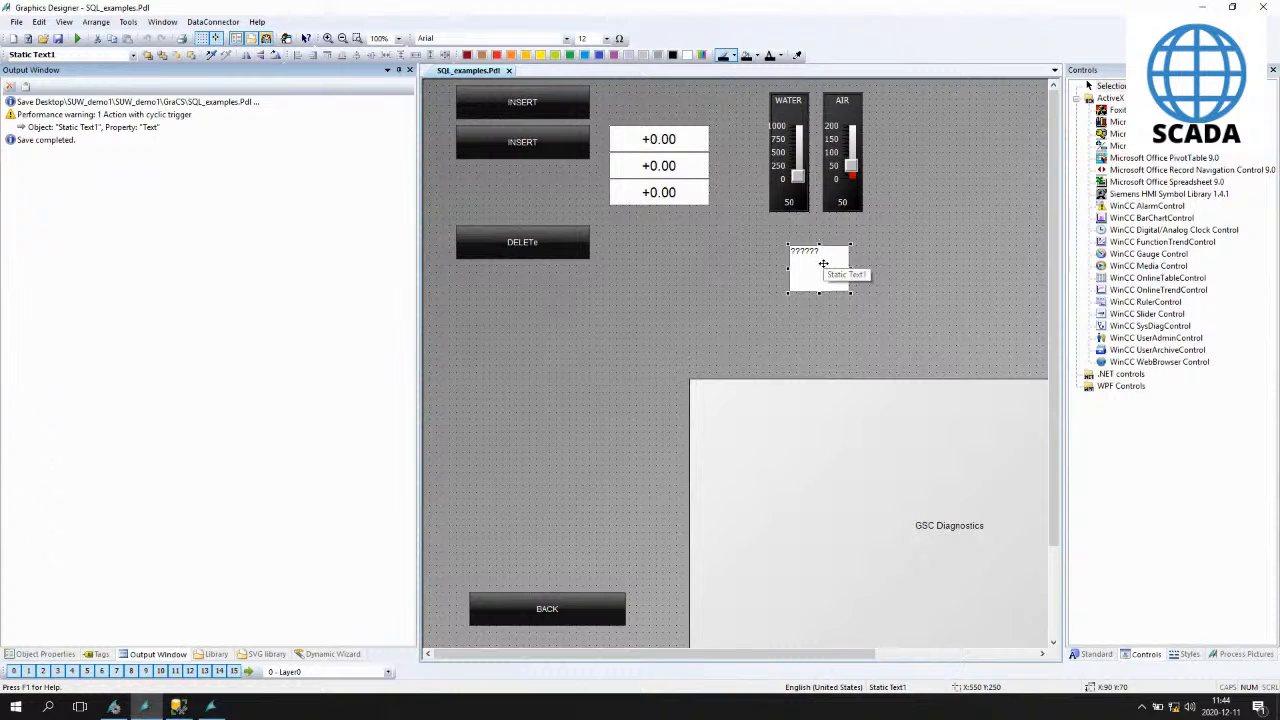
{"action": "left_click", "coordinate": [45, 654]}
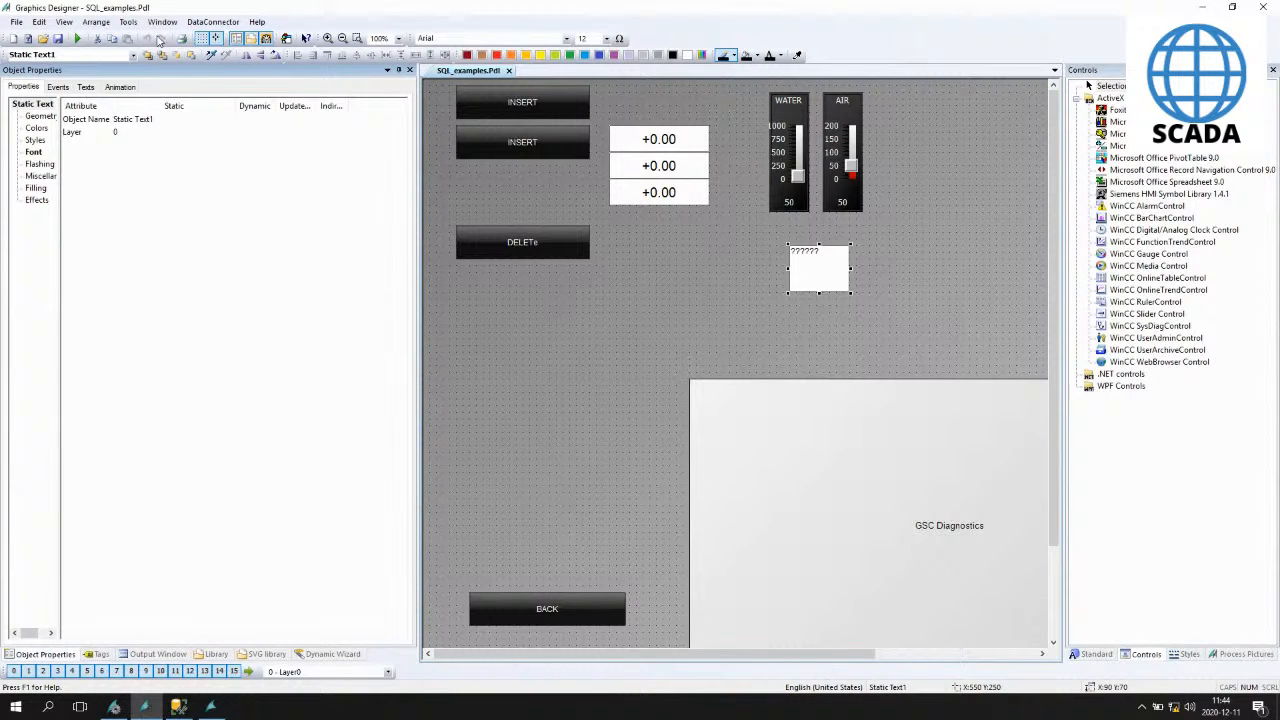
{"action": "left_click", "coordinate": [36, 152]}
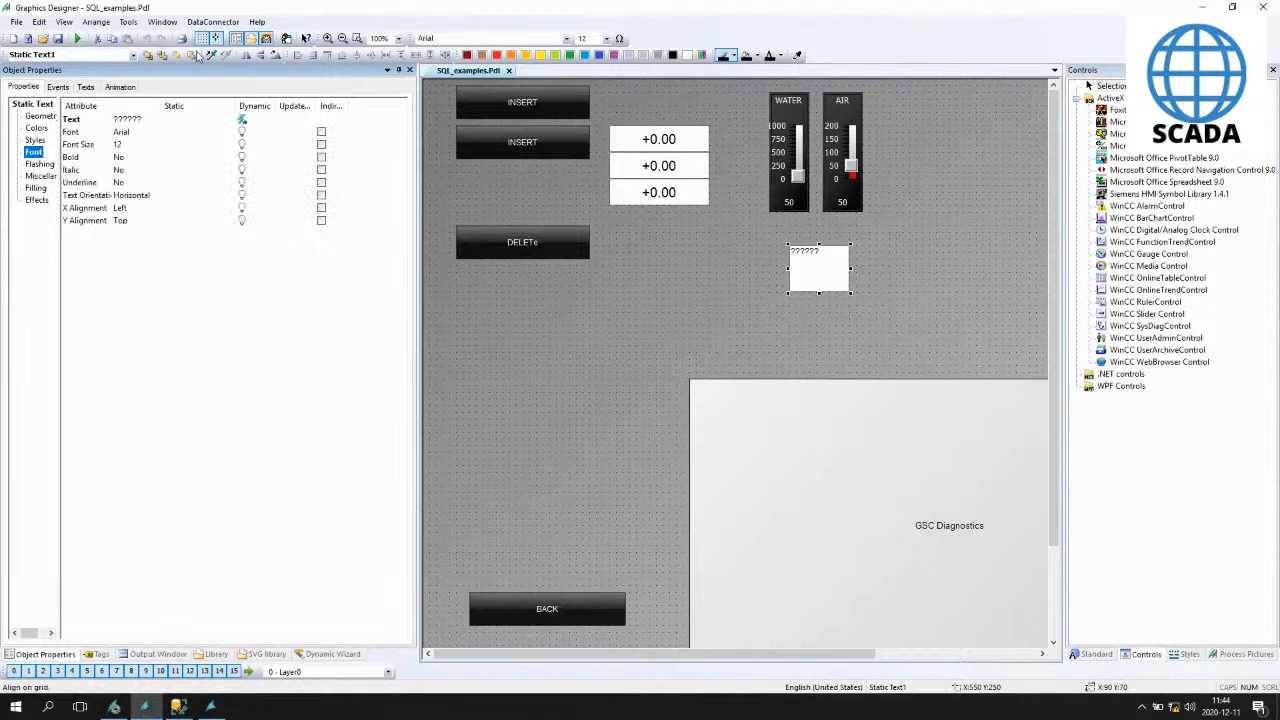
{"action": "double_click", "coordinate": [241, 119]}
{"action": "scroll", "coordinate": [757, 228], "scroll_direction": "down", "scroll_amount": 4}
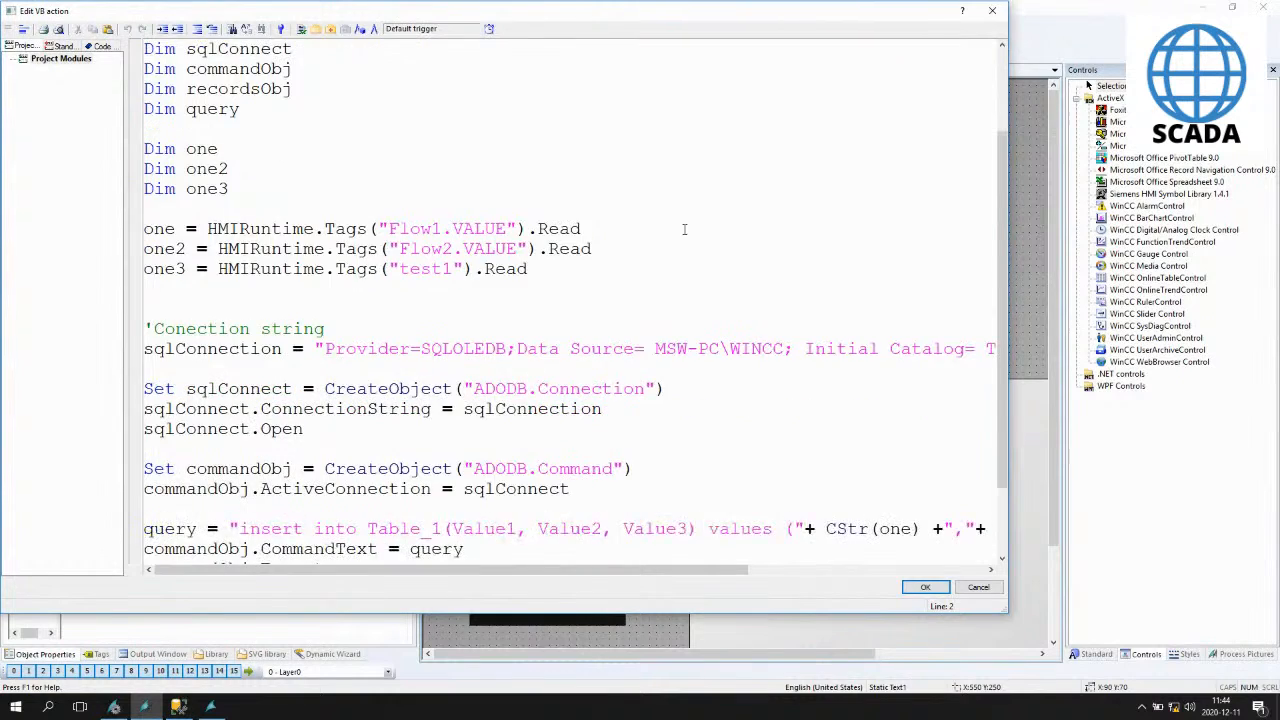
{"action": "key", "text": "ctrl+a"}
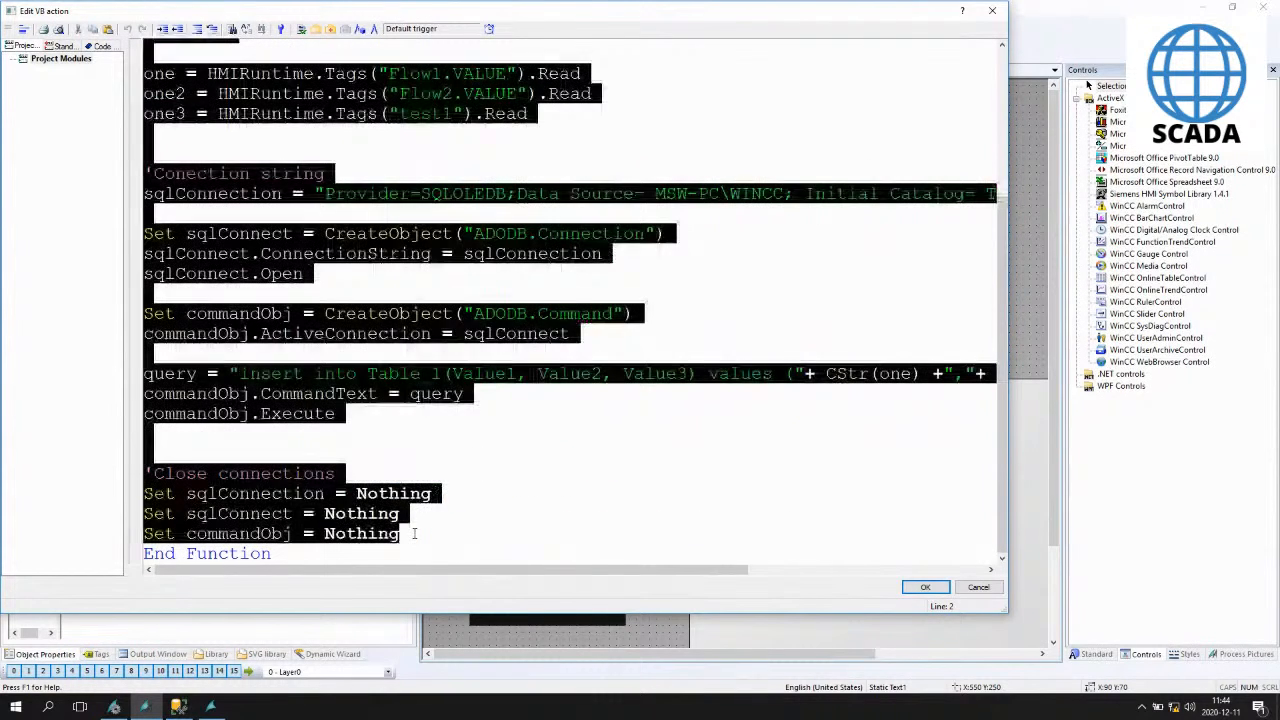
{"action": "left_click", "coordinate": [197, 30]}
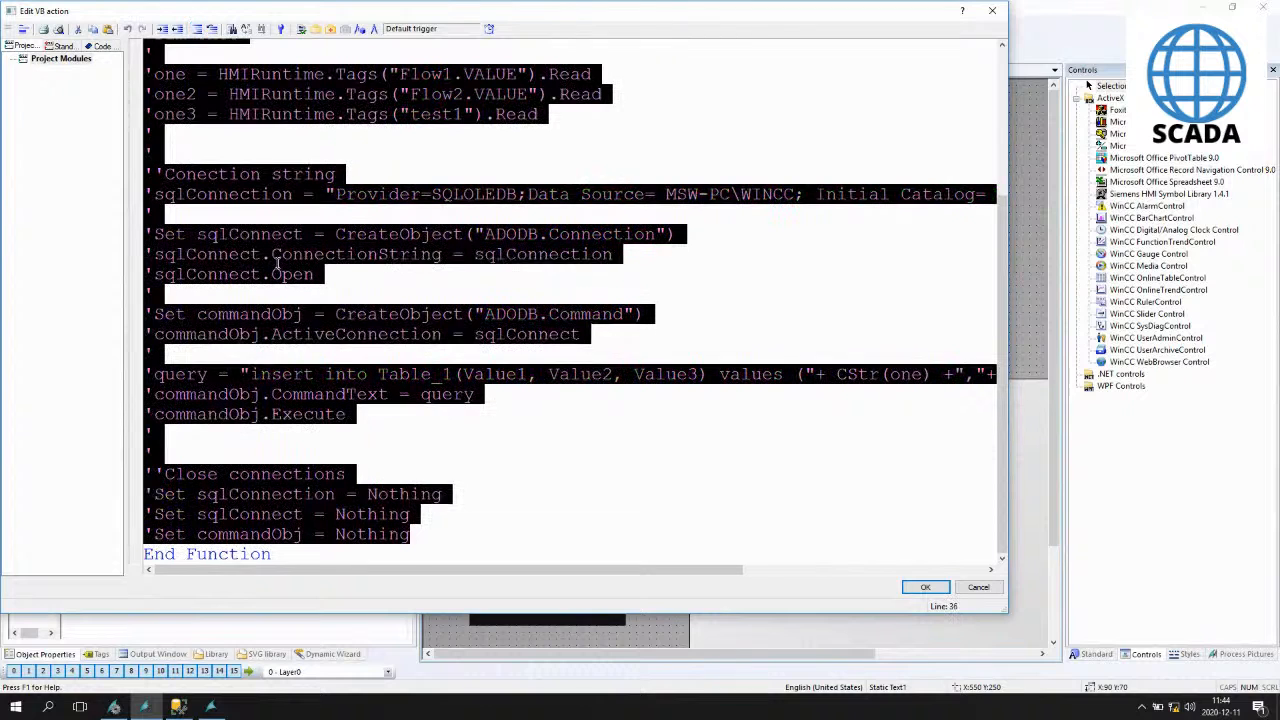
{"action": "left_click", "coordinate": [926, 588]}
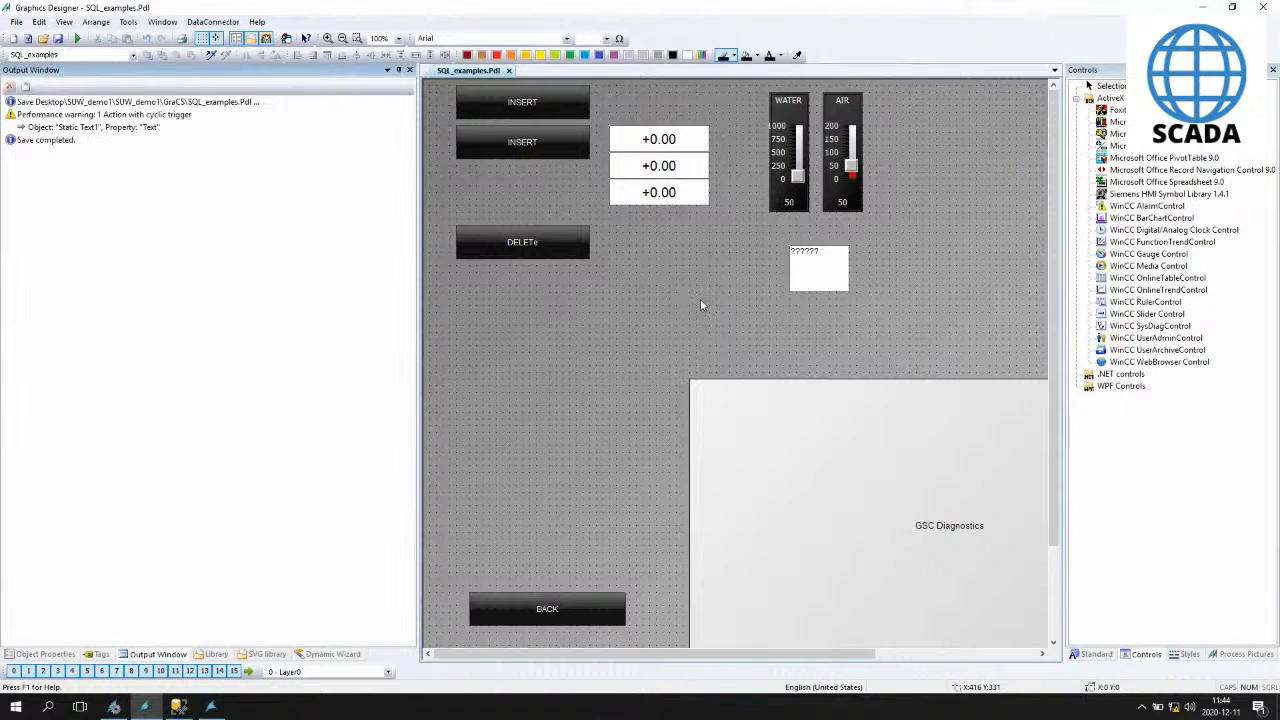
- Activate runtime and move the WATER slider to 1000 and the AIR slider to 200
{"action": "left_click", "coordinate": [78, 40]}
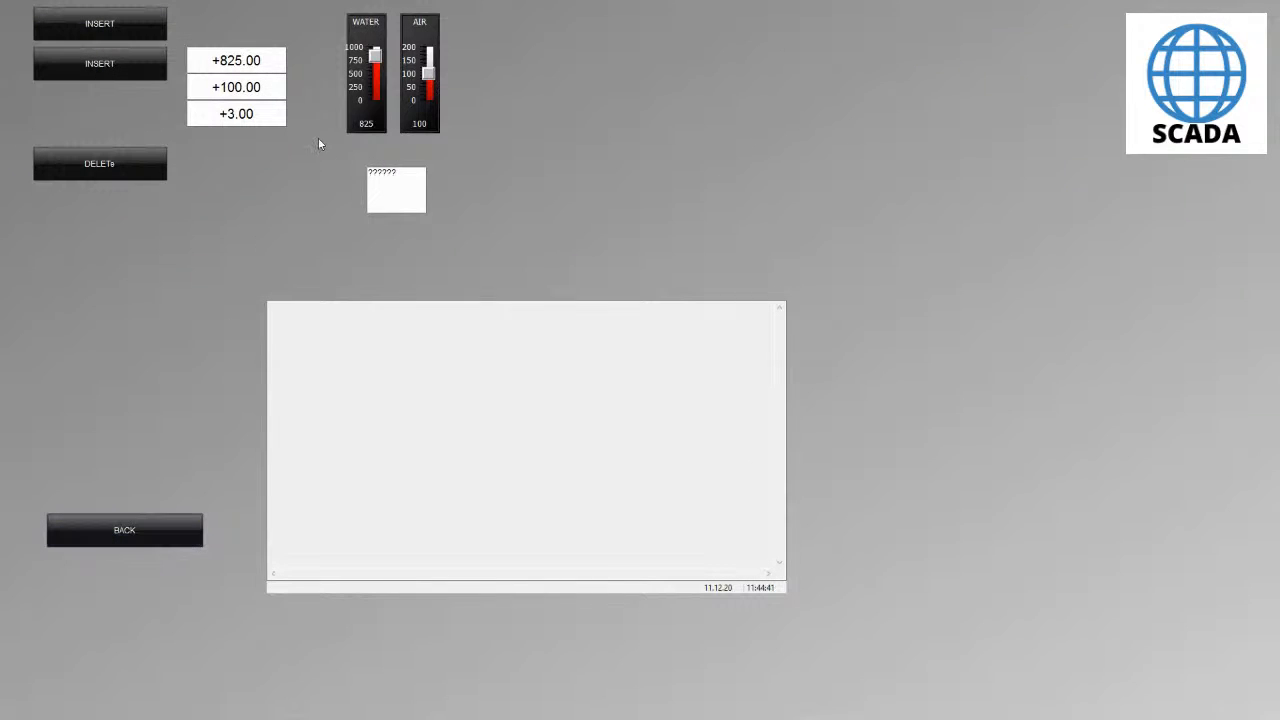
{"action": "left_click_drag", "start_coordinate": [375, 56], "coordinate": [388, 33]}
{"action": "left_click_drag", "start_coordinate": [428, 77], "coordinate": [428, 48]}
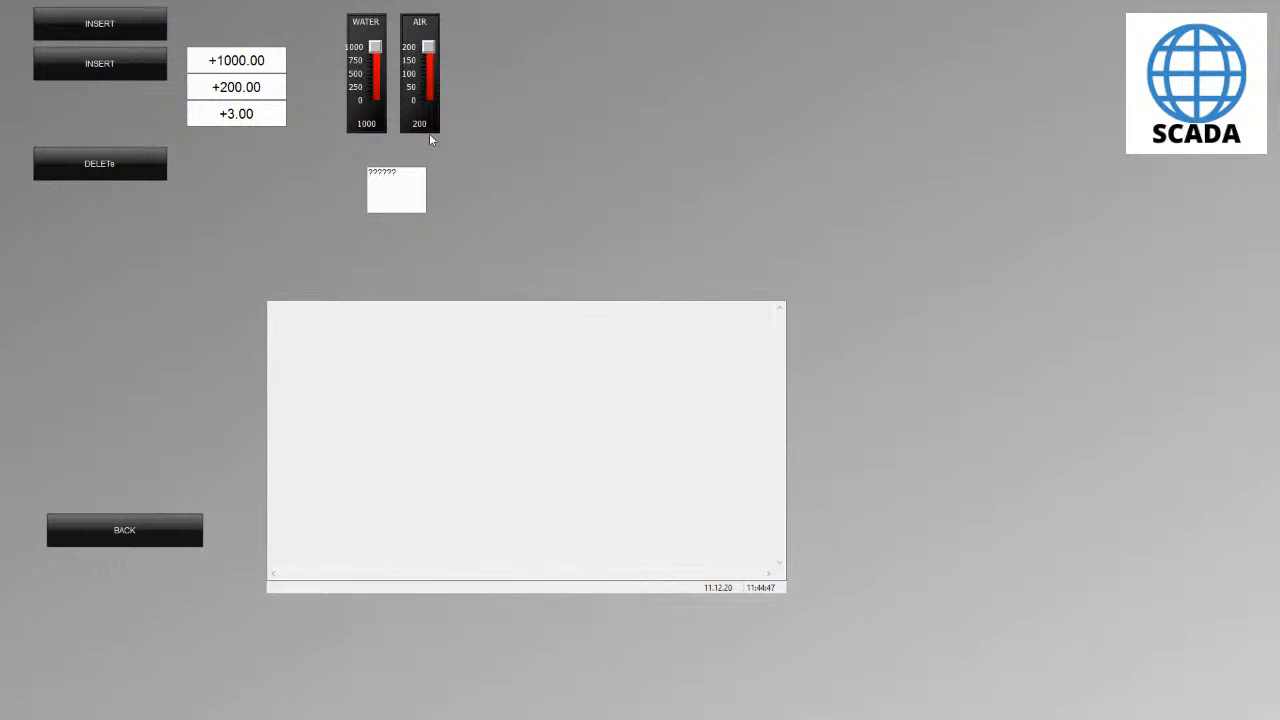
- Switch to SQL Server Management Studio, re-execute the Table_1 query and widen the result columns
{"action": "key", "text": "alt+Tab"}
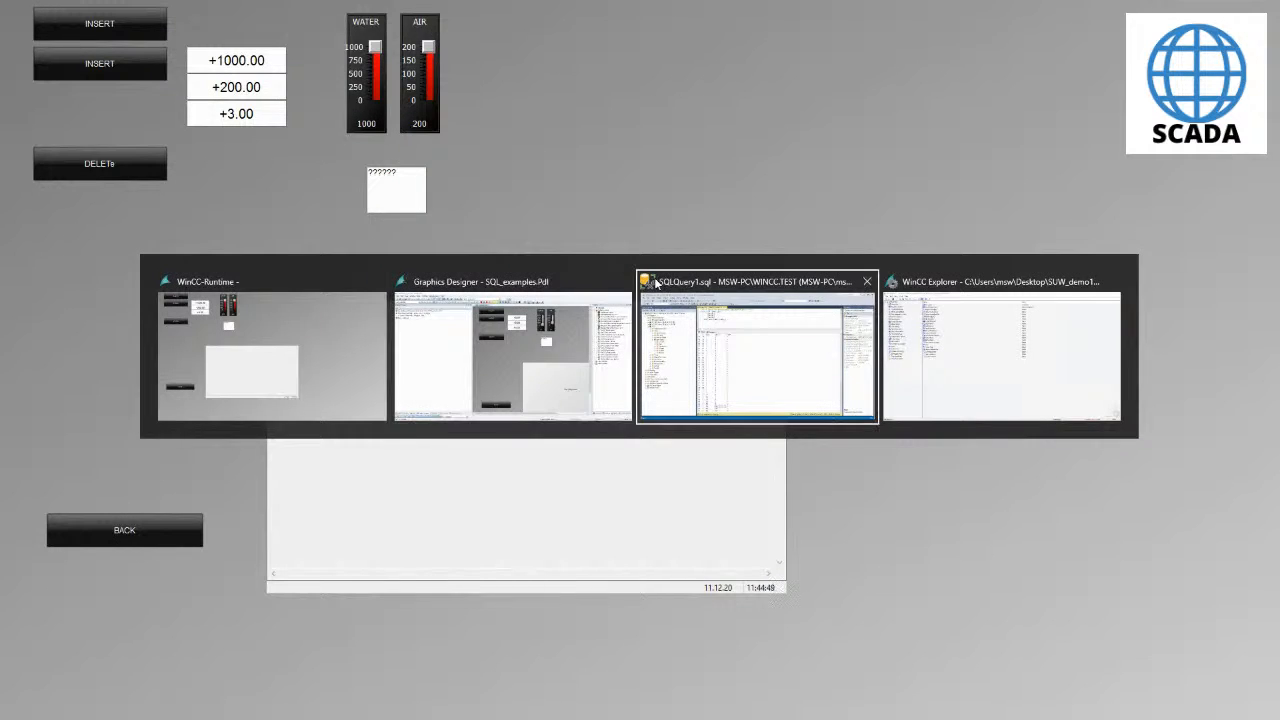
{"action": "left_click", "coordinate": [660, 285]}
{"action": "left_click", "coordinate": [185, 61]}
{"action": "scroll", "coordinate": [606, 371], "scroll_direction": "down", "scroll_amount": 20}
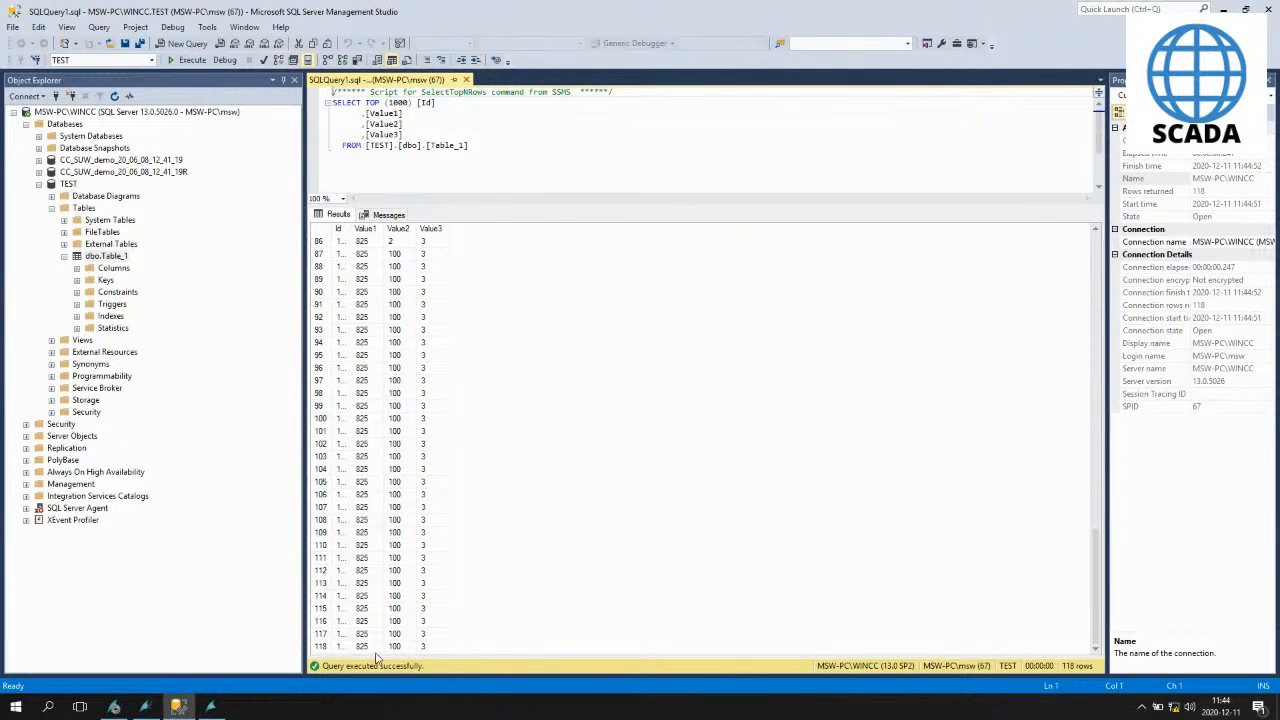
{"action": "left_click", "coordinate": [326, 646]}
{"action": "left_click_drag", "start_coordinate": [350, 228], "coordinate": [555, 230]}
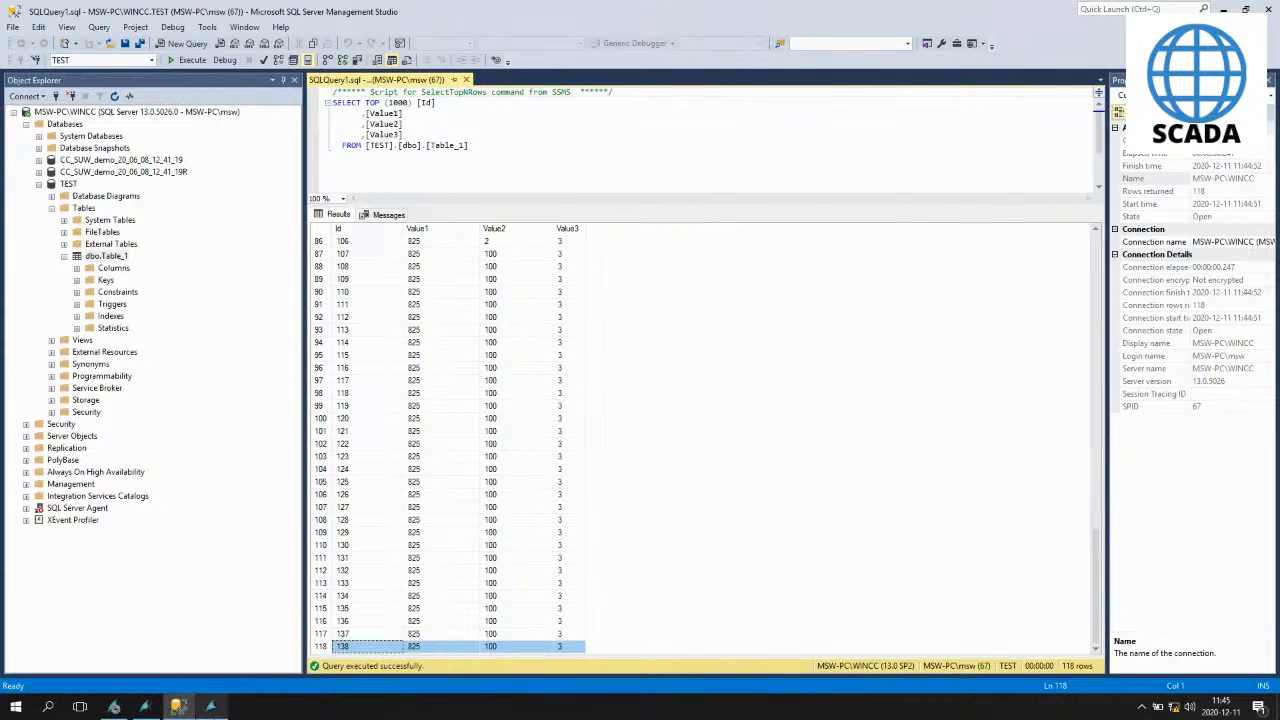
- Delete Table_1's rows with the runtime DELETE button, then re-execute the query in SQL Server
{"action": "left_click", "coordinate": [211, 706]}
{"action": "left_click", "coordinate": [80, 163]}
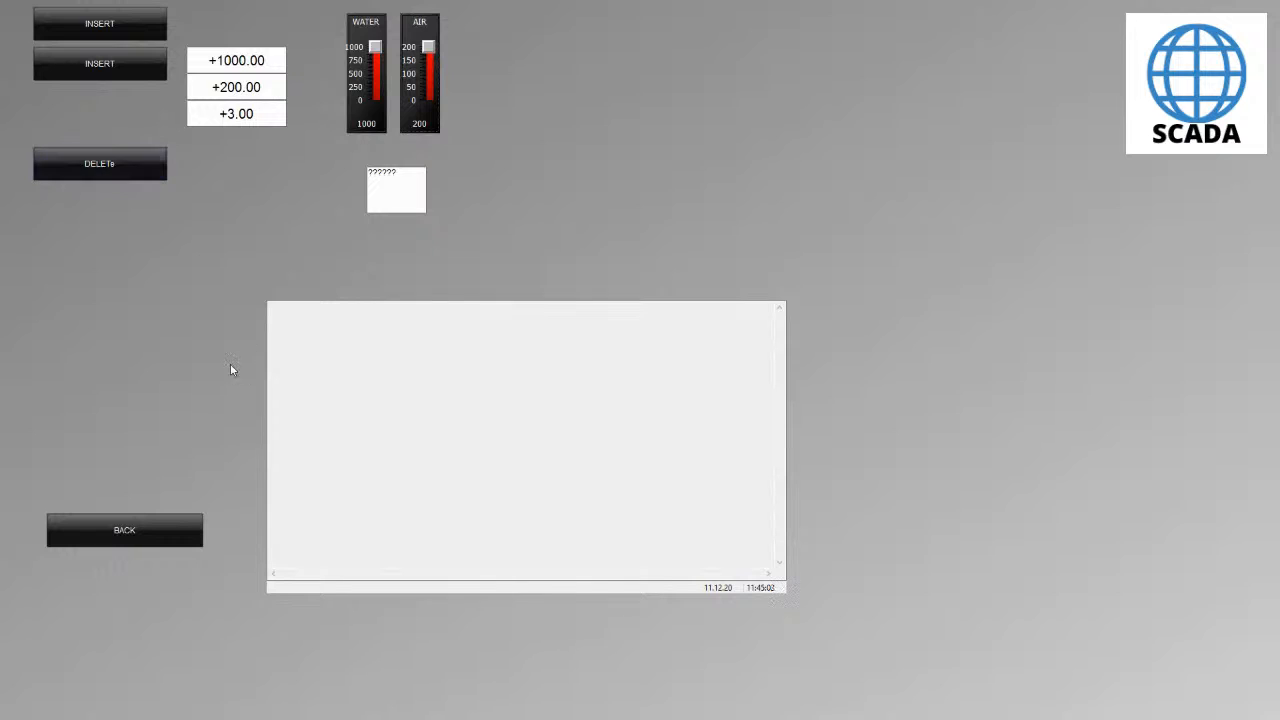
{"action": "key", "text": "alt+Tab"}
{"action": "key", "text": "F5"}
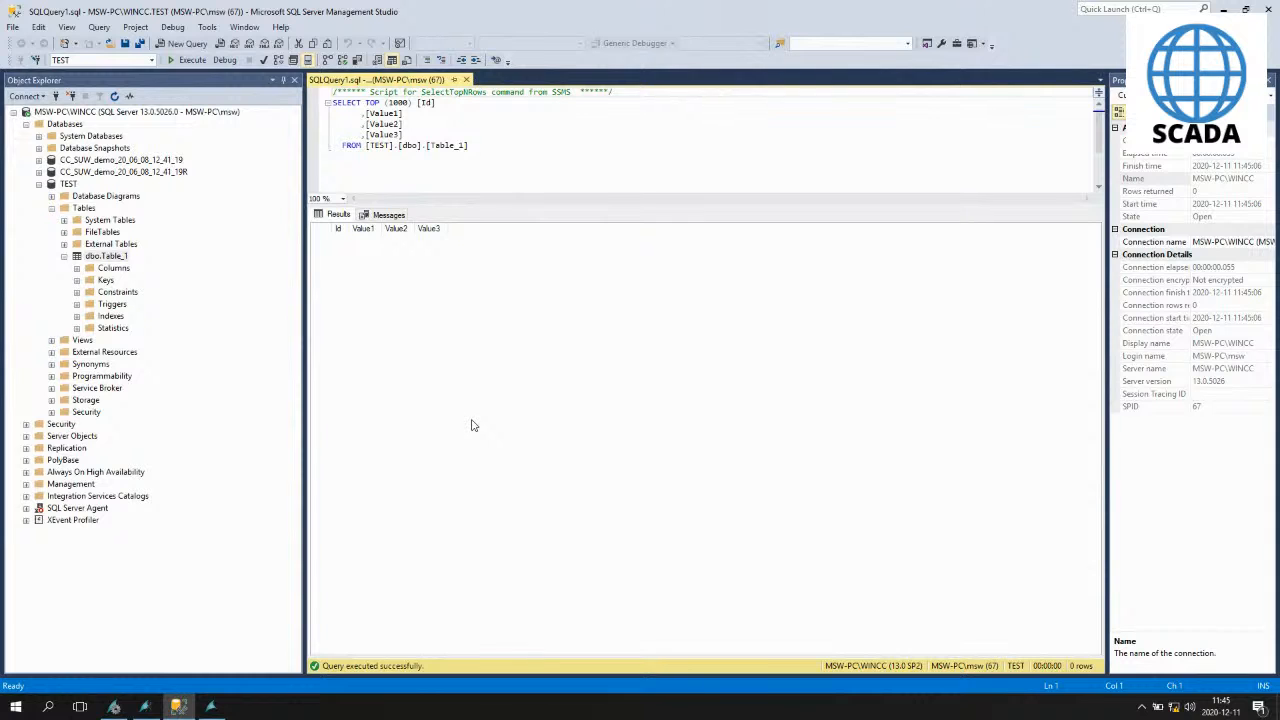
- Open the existing Action1 global VBS action from the VBS-Editor Actions under Global Script
{"action": "left_click", "coordinate": [147, 708]}
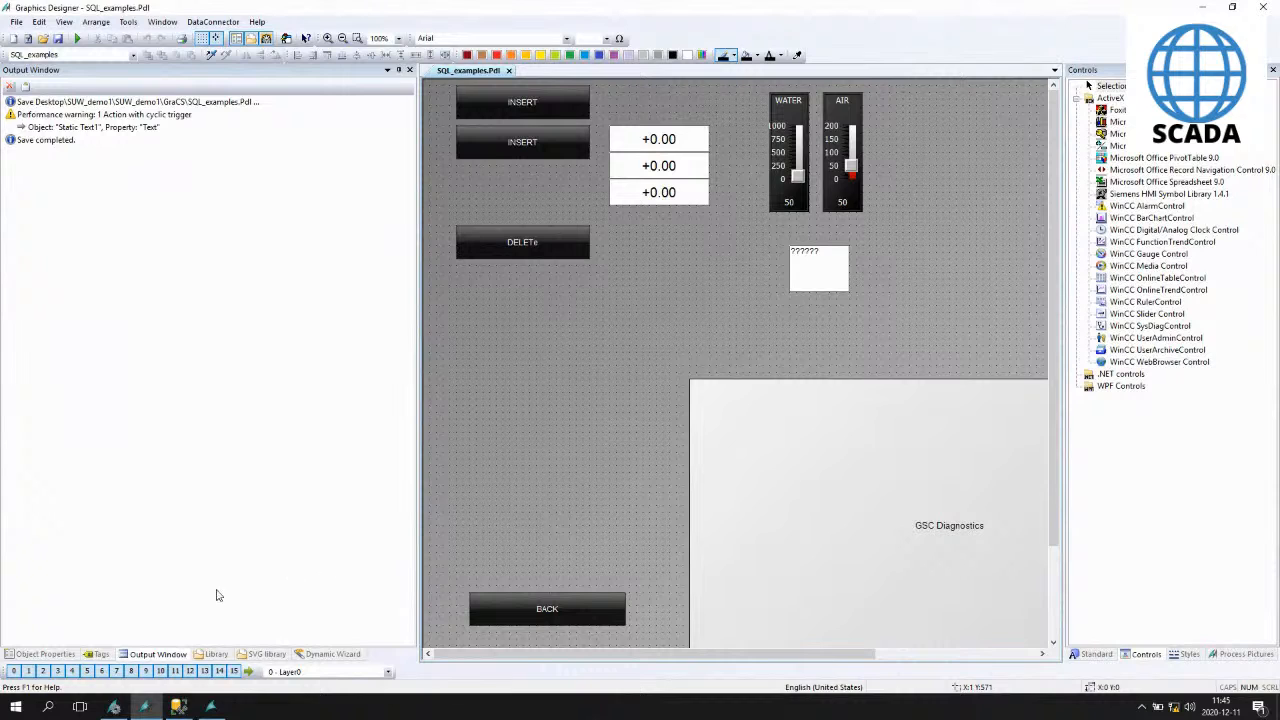
{"action": "mouse_move", "coordinate": [117, 710]}
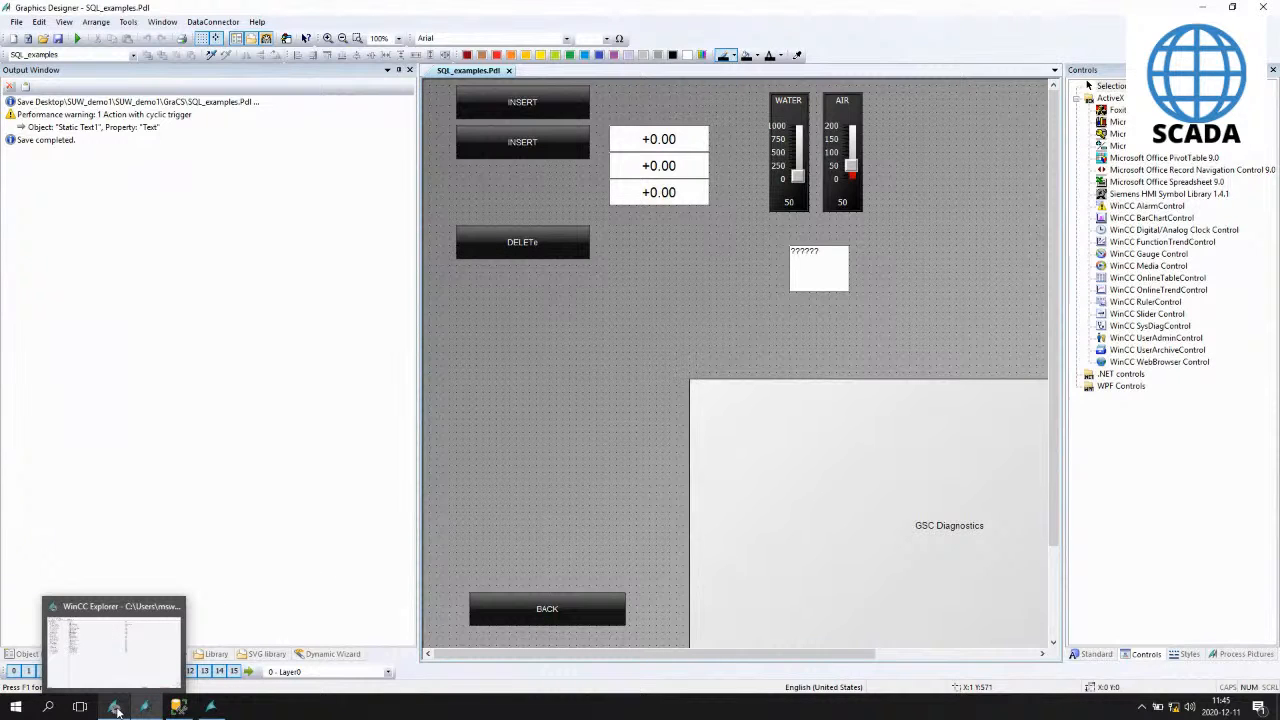
{"action": "left_click", "coordinate": [117, 710]}
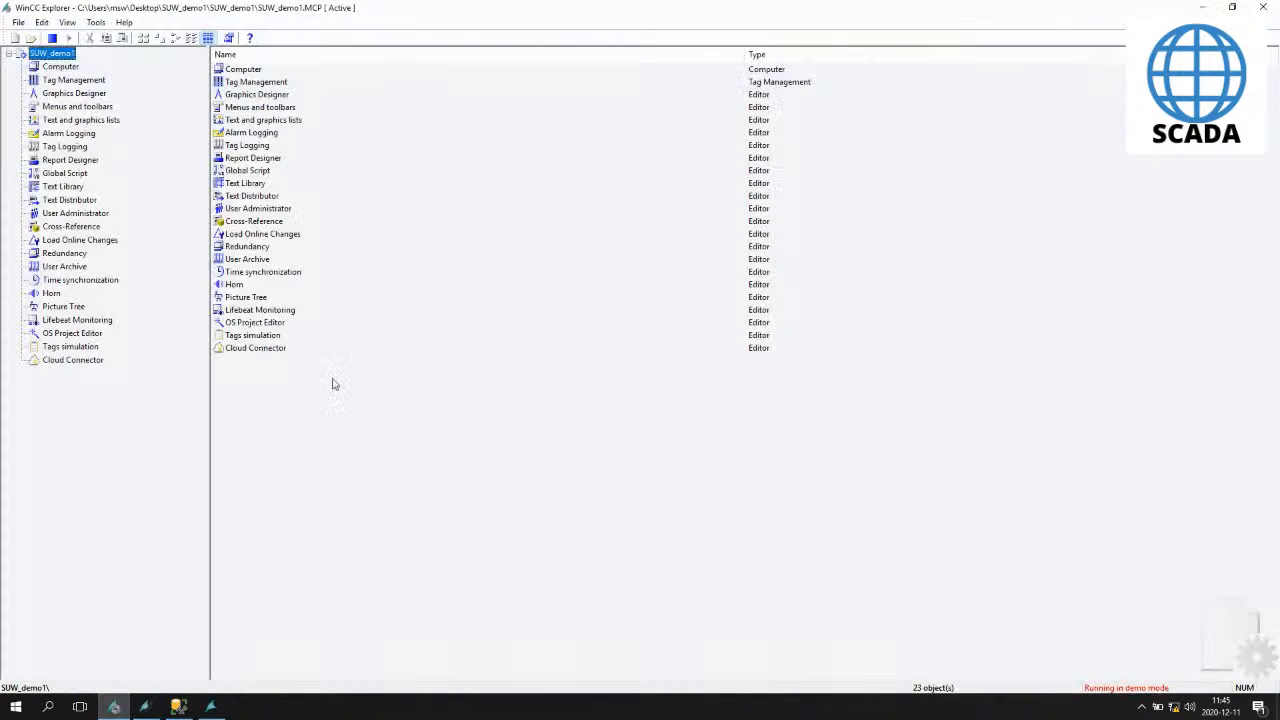
{"action": "double_click", "coordinate": [64, 172]}
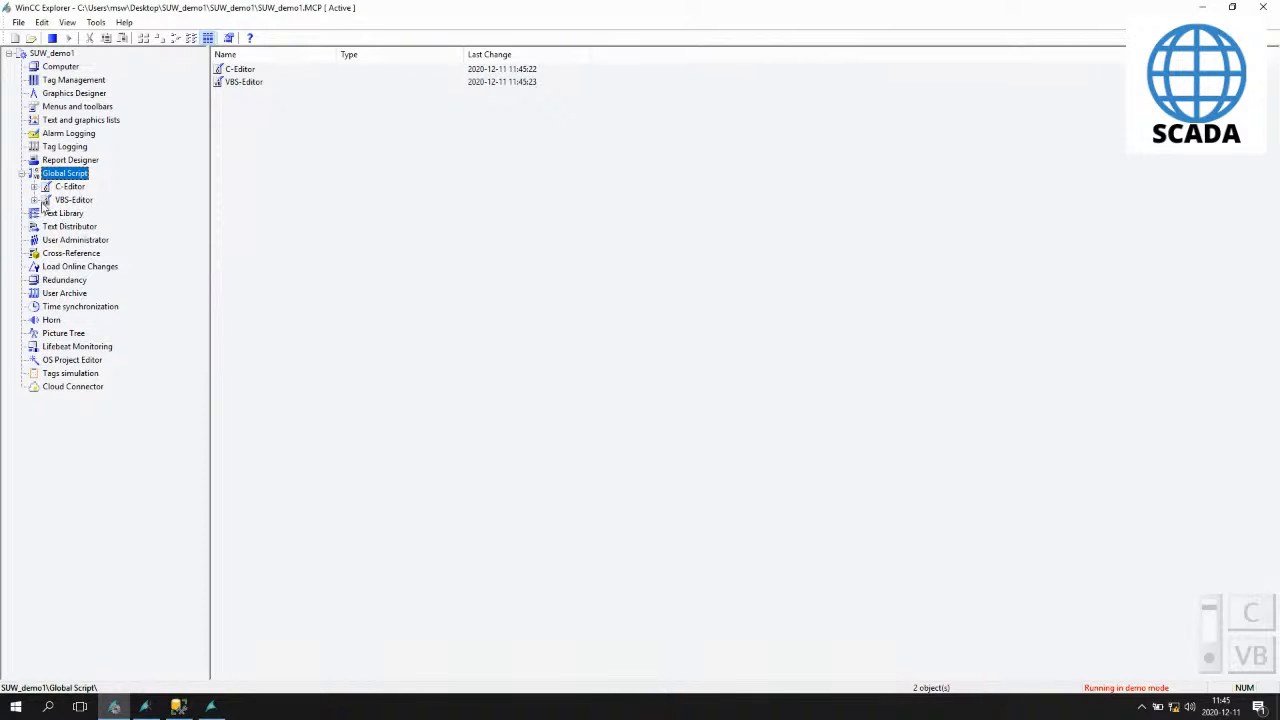
{"action": "left_click", "coordinate": [34, 201]}
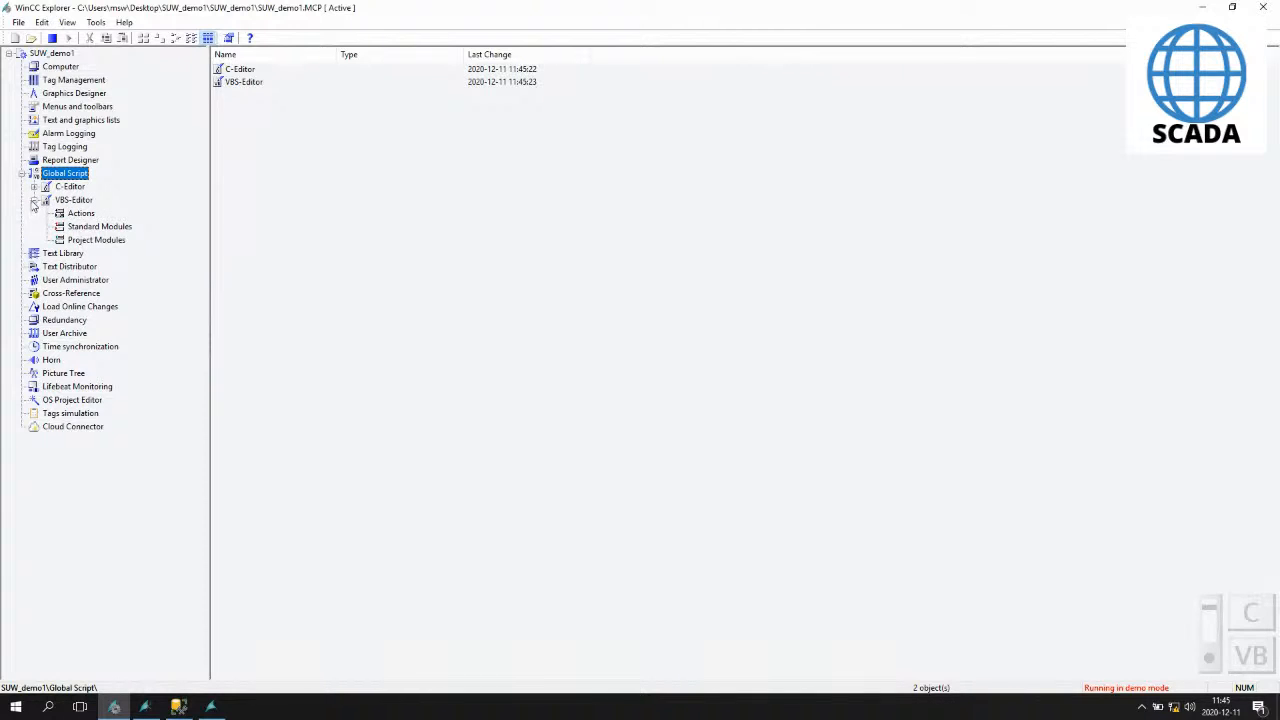
{"action": "left_click", "coordinate": [82, 214]}
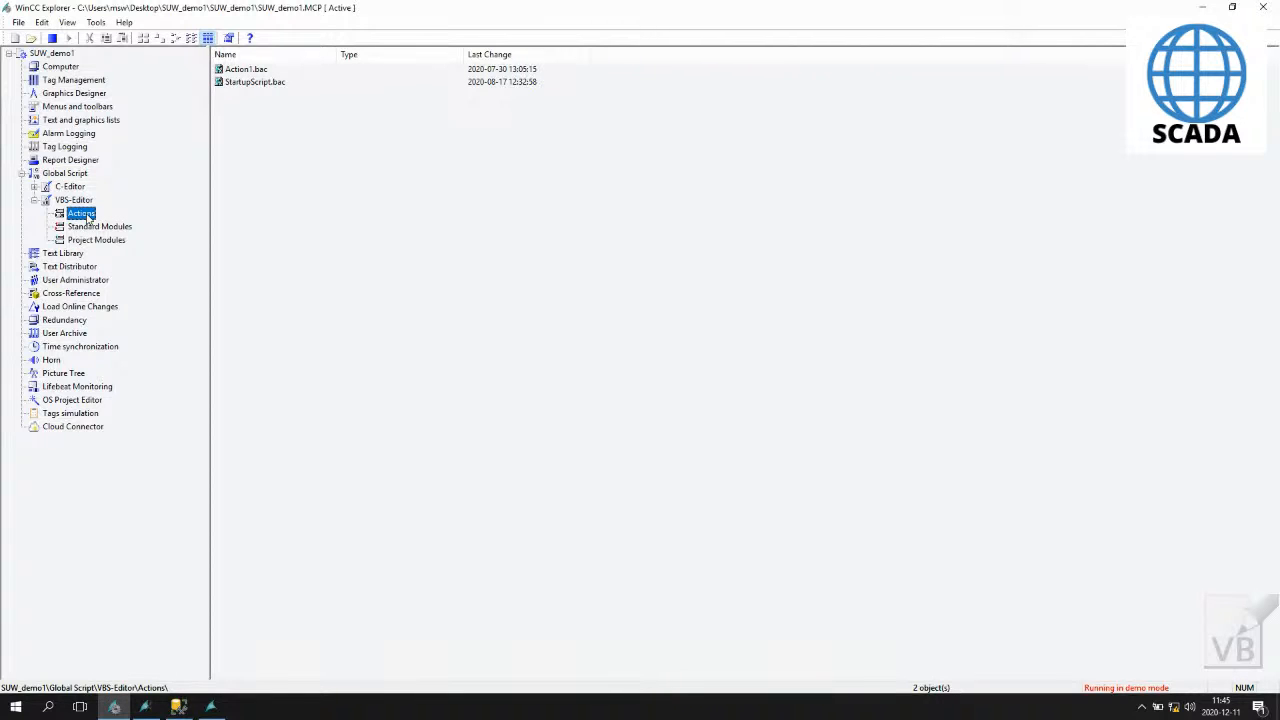
{"action": "right_click", "coordinate": [87, 218]}
{"action": "left_click", "coordinate": [231, 144]}
{"action": "double_click", "coordinate": [246, 70]}
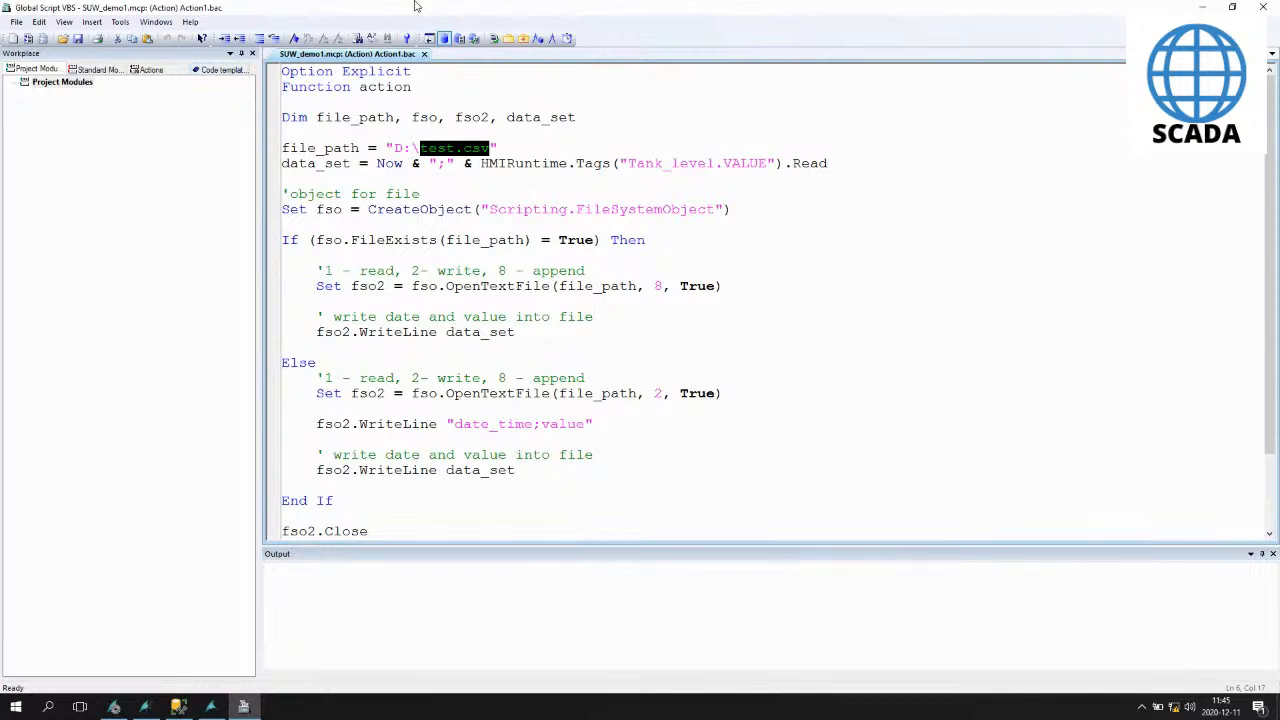
- Close Action1 and create a new global VBS action
{"action": "left_click", "coordinate": [424, 54]}
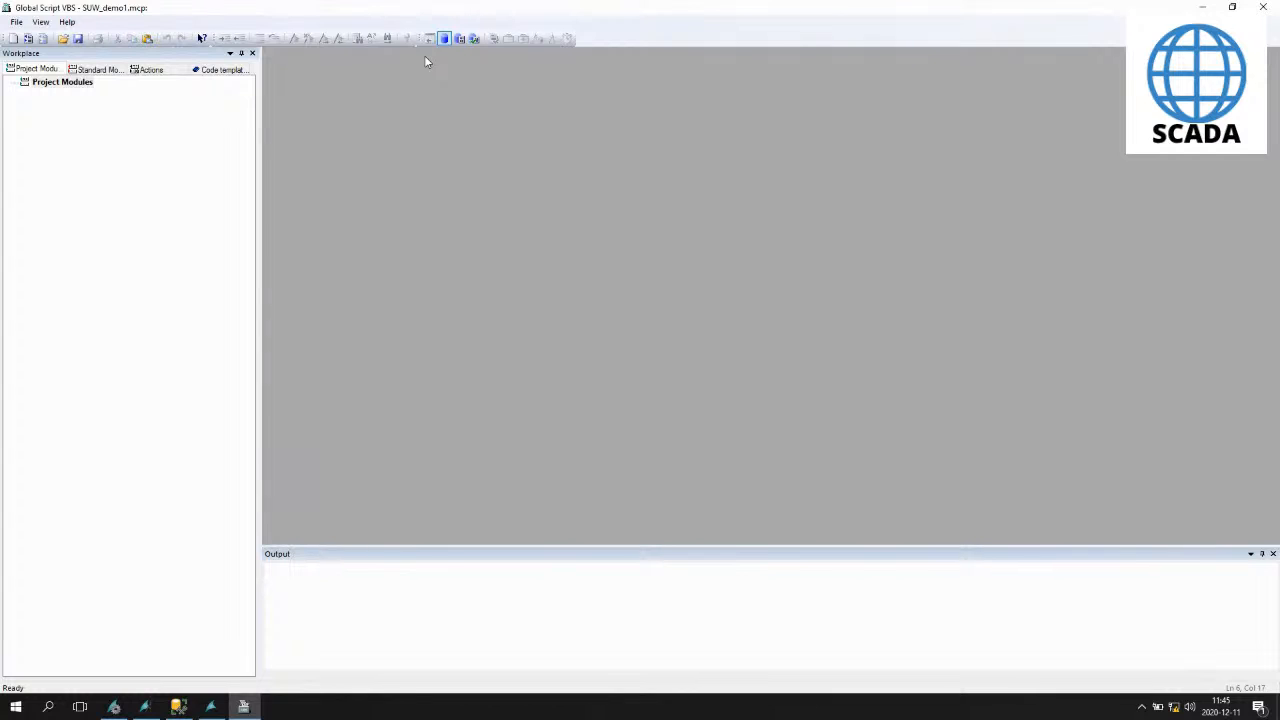
{"action": "left_click", "coordinate": [150, 70]}
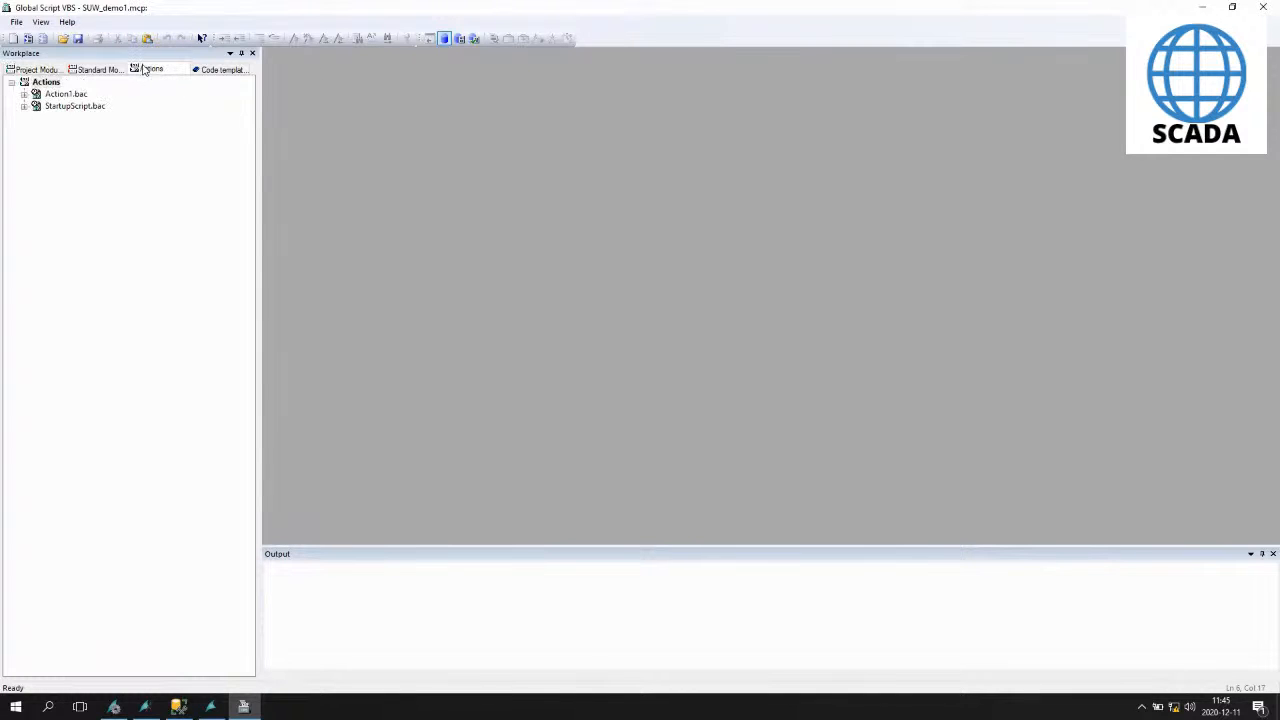
{"action": "left_click", "coordinate": [44, 39]}
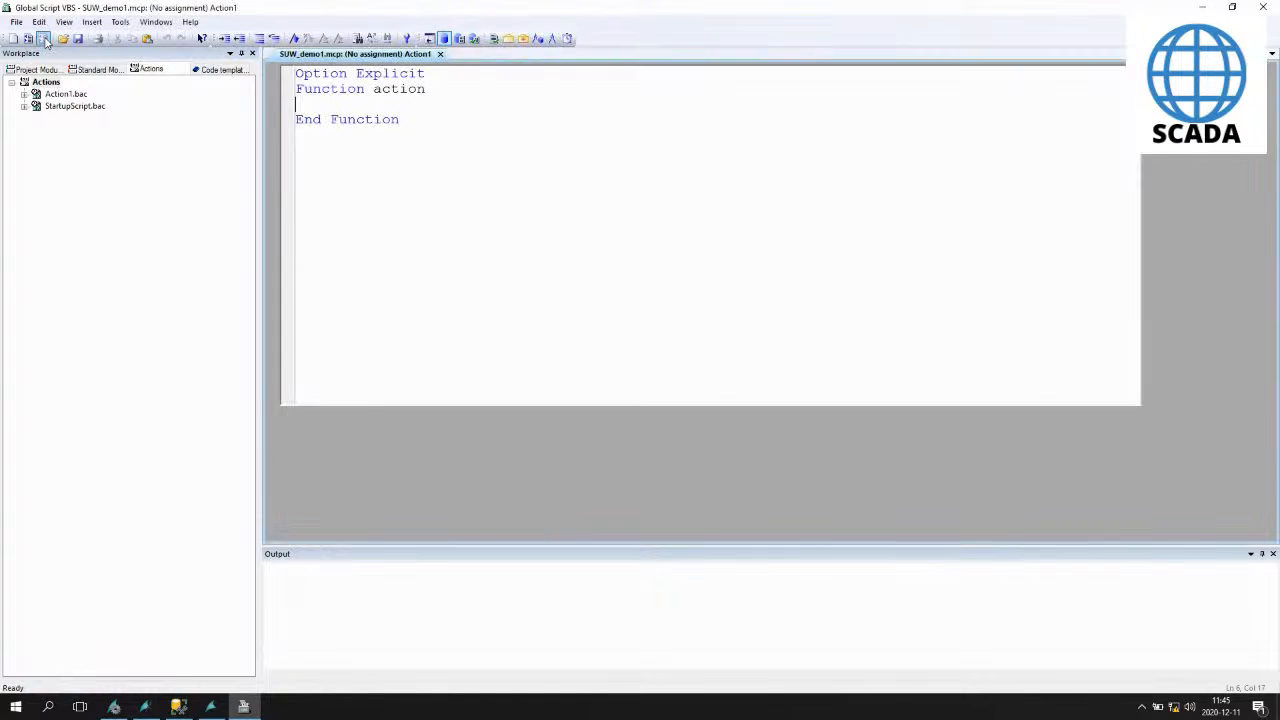
- Paste the copied Table_1 insert script into the new action's function body
{"action": "key", "text": "Return"}
{"action": "key", "text": "Return"}
{"action": "key", "text": "Return"}
{"action": "key", "text": "Return"}
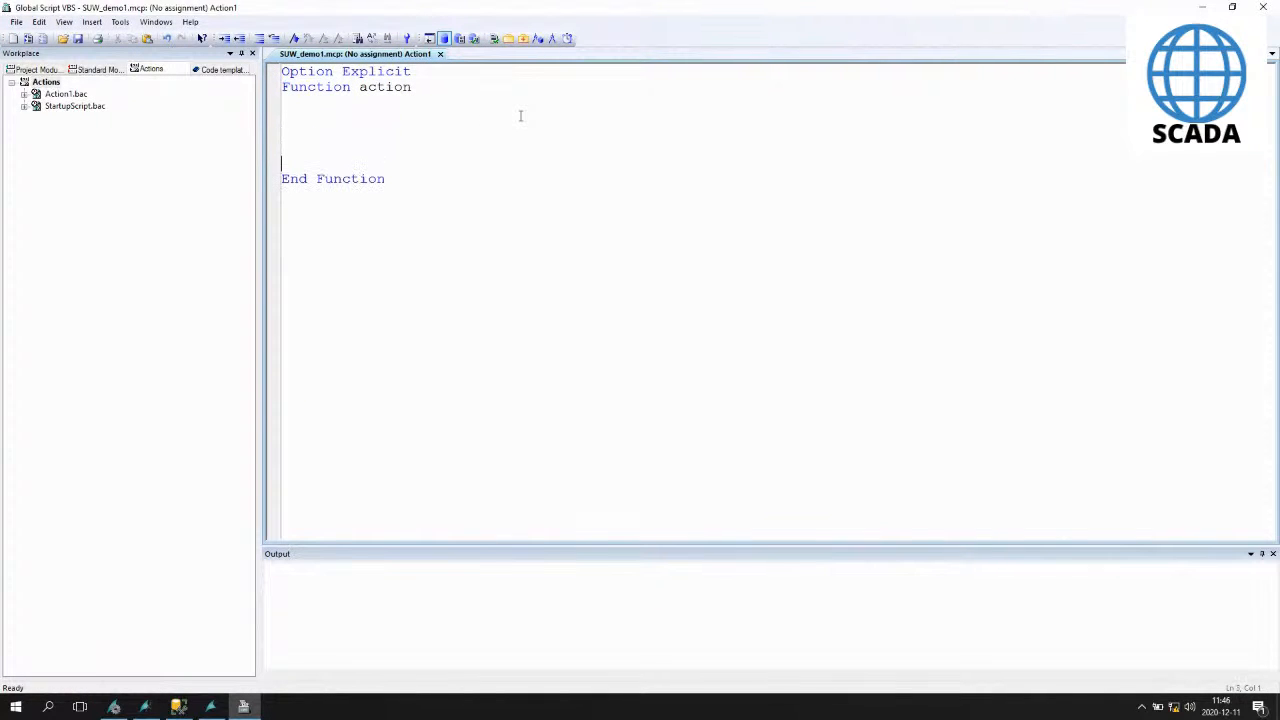
{"action": "key", "text": "ctrl+v"}
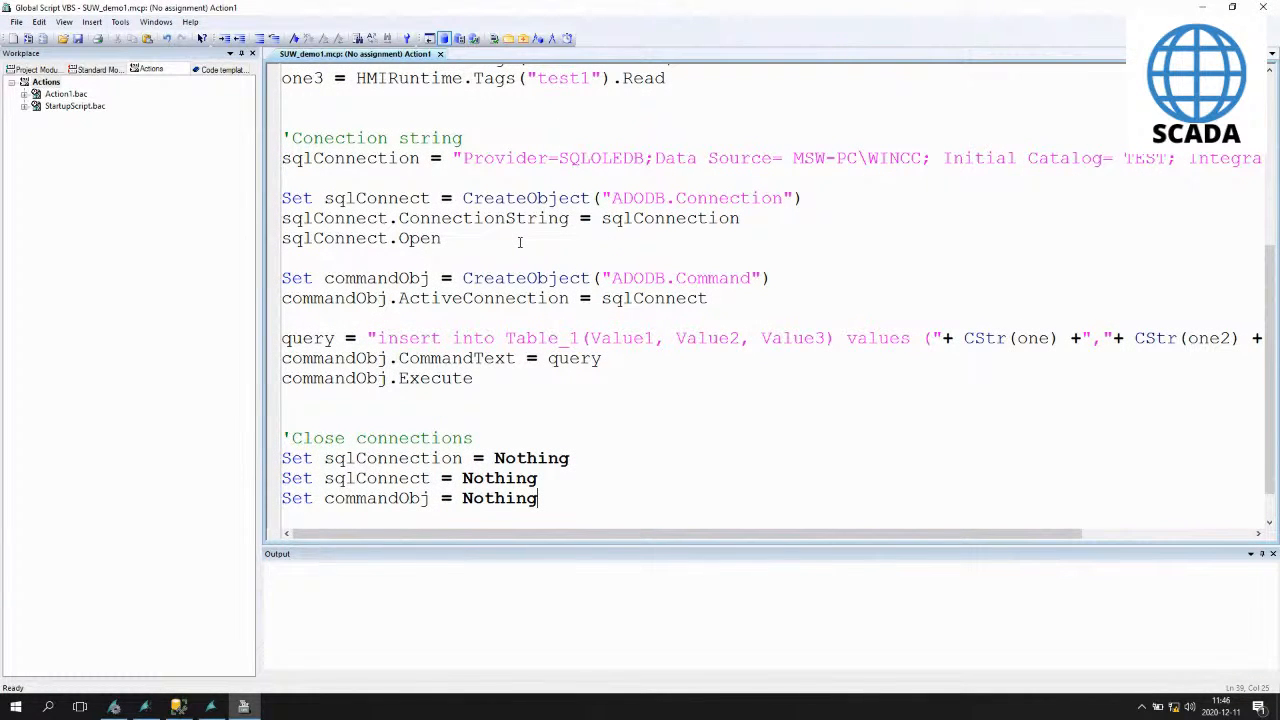
{"action": "left_click_drag", "start_coordinate": [380, 338], "coordinate": [576, 338]}
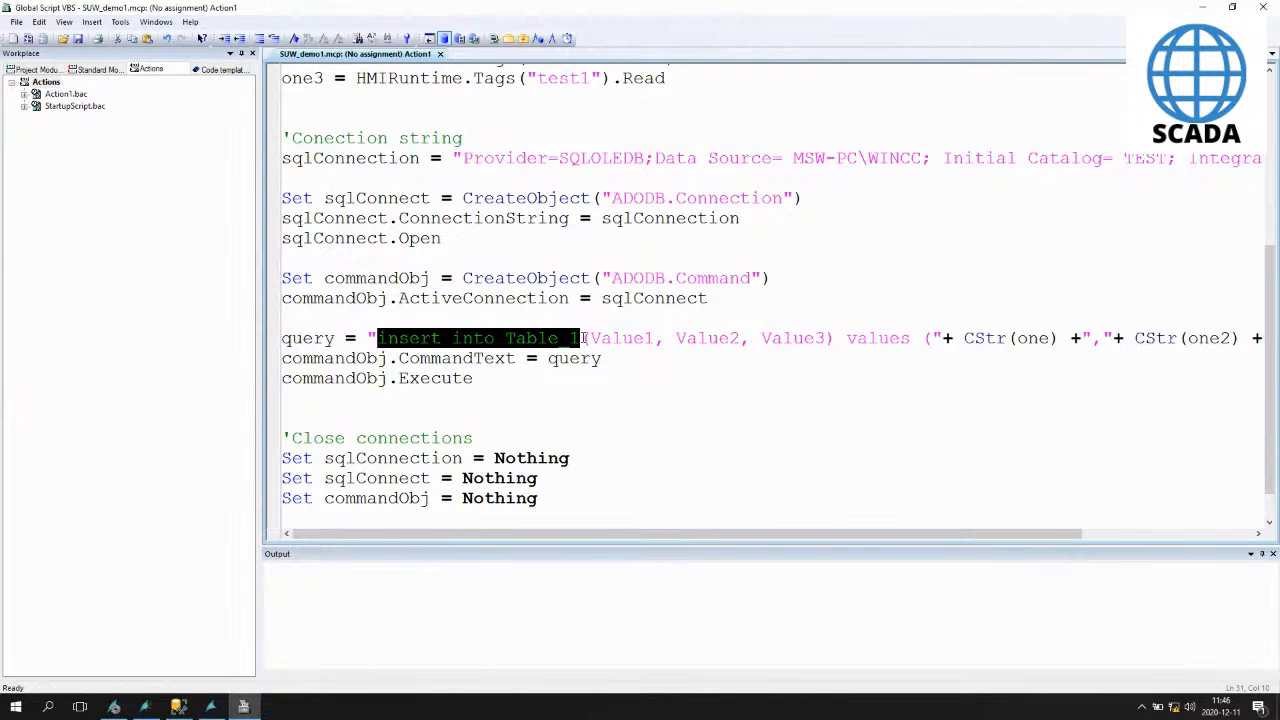
{"action": "scroll", "coordinate": [640, 497], "scroll_direction": "up", "scroll_amount": 5}
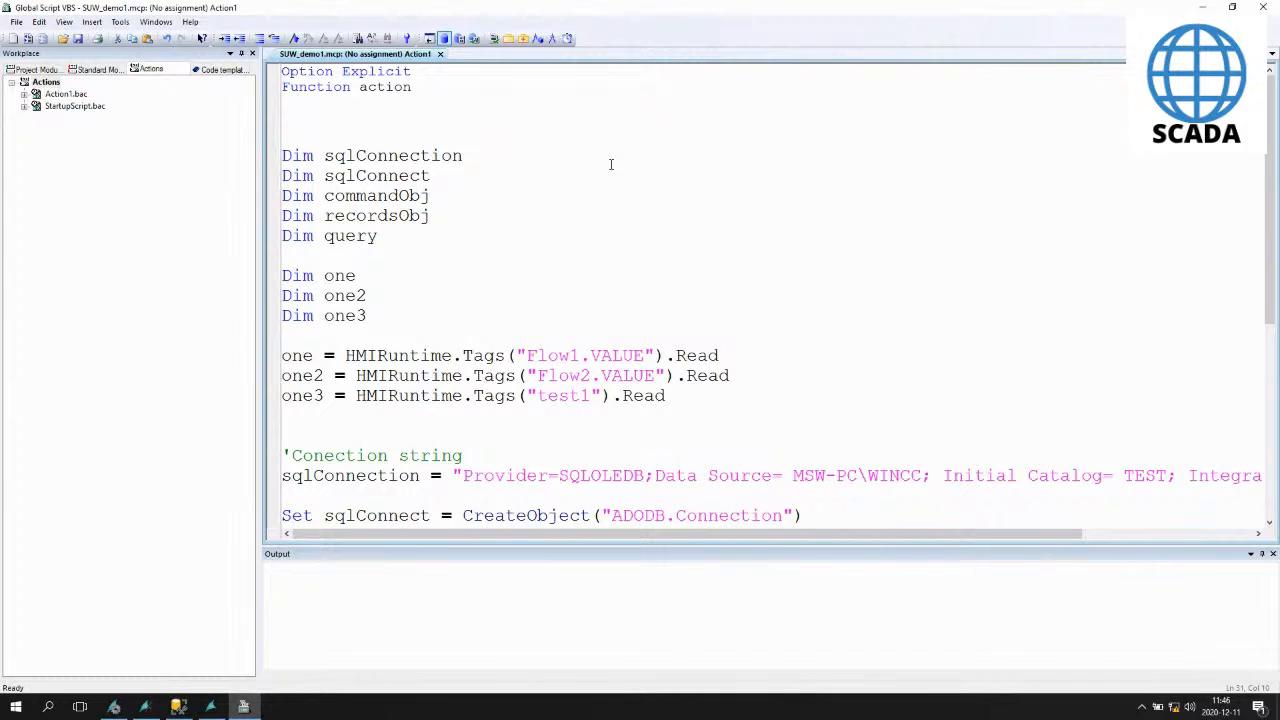
- Save the new action as Consumption.bac
{"action": "key", "text": "ctrl+s"}
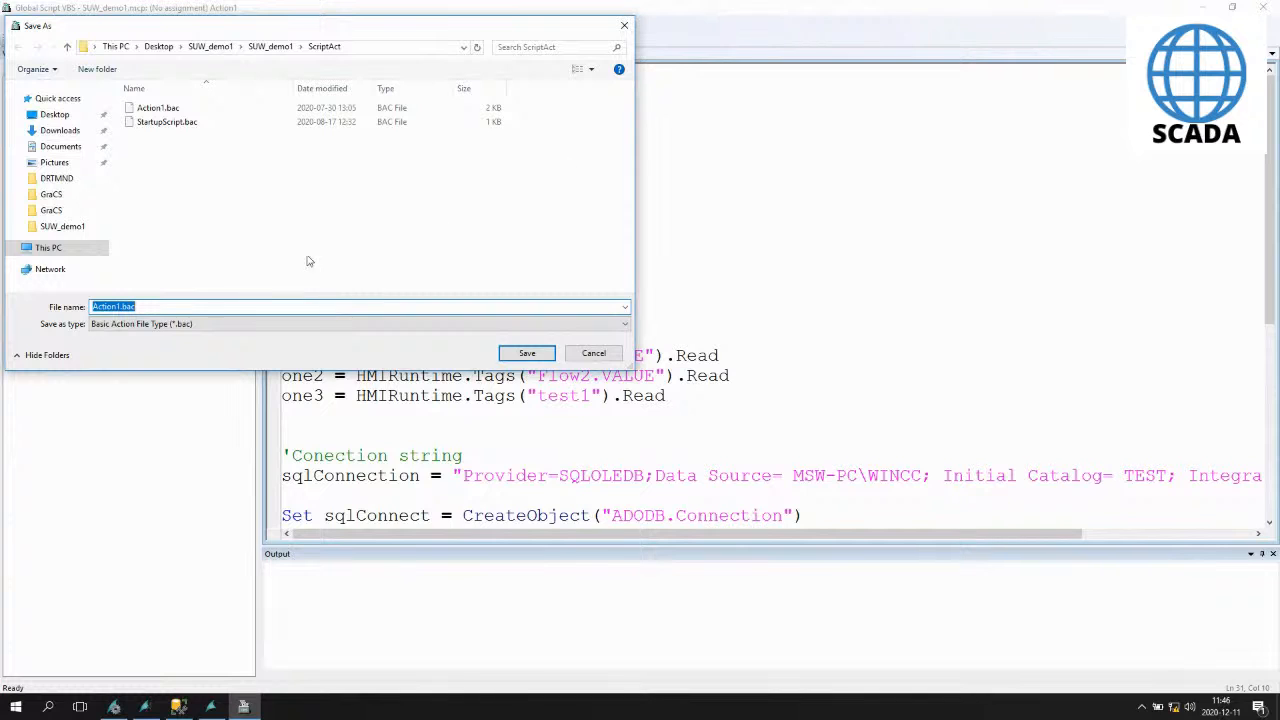
{"action": "left_click_drag", "start_coordinate": [119, 307], "coordinate": [88, 310]}
{"action": "type", "text": "Conne"}
{"action": "key", "text": "BackSpace"}
{"action": "key", "text": "BackSpace"}
{"action": "key", "text": "BackSpace"}
{"action": "type", "text": "nsumption"}
{"action": "key", "text": "Return"}
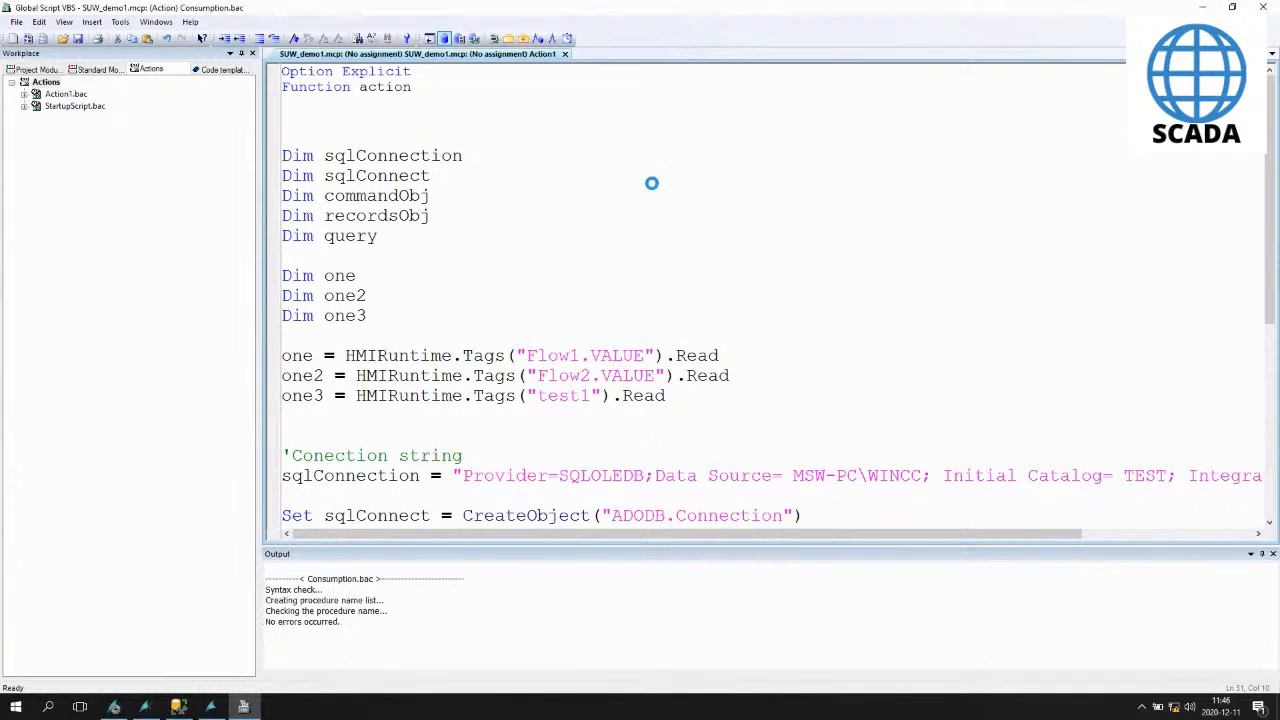
{"action": "left_click", "coordinate": [740, 253]}
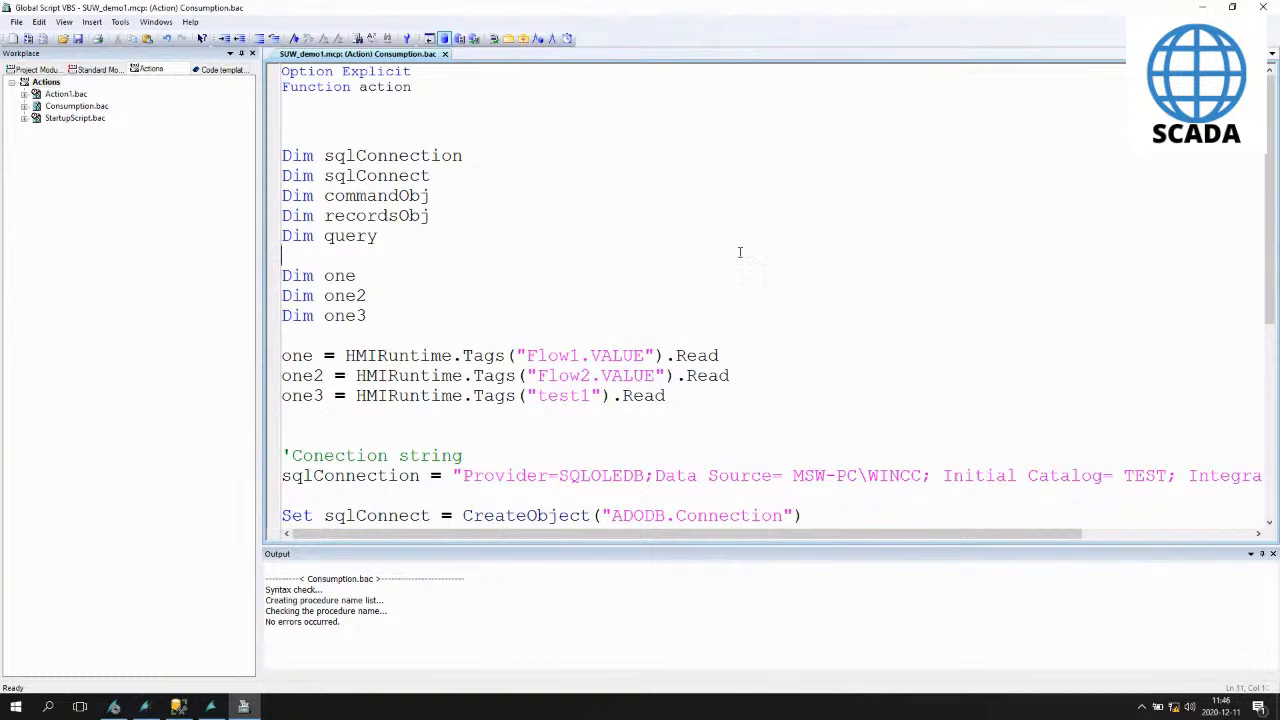
{"action": "scroll", "coordinate": [740, 251], "scroll_direction": "down", "scroll_amount": 6}
{"action": "scroll", "coordinate": [600, 200], "scroll_direction": "up", "scroll_amount": 6}
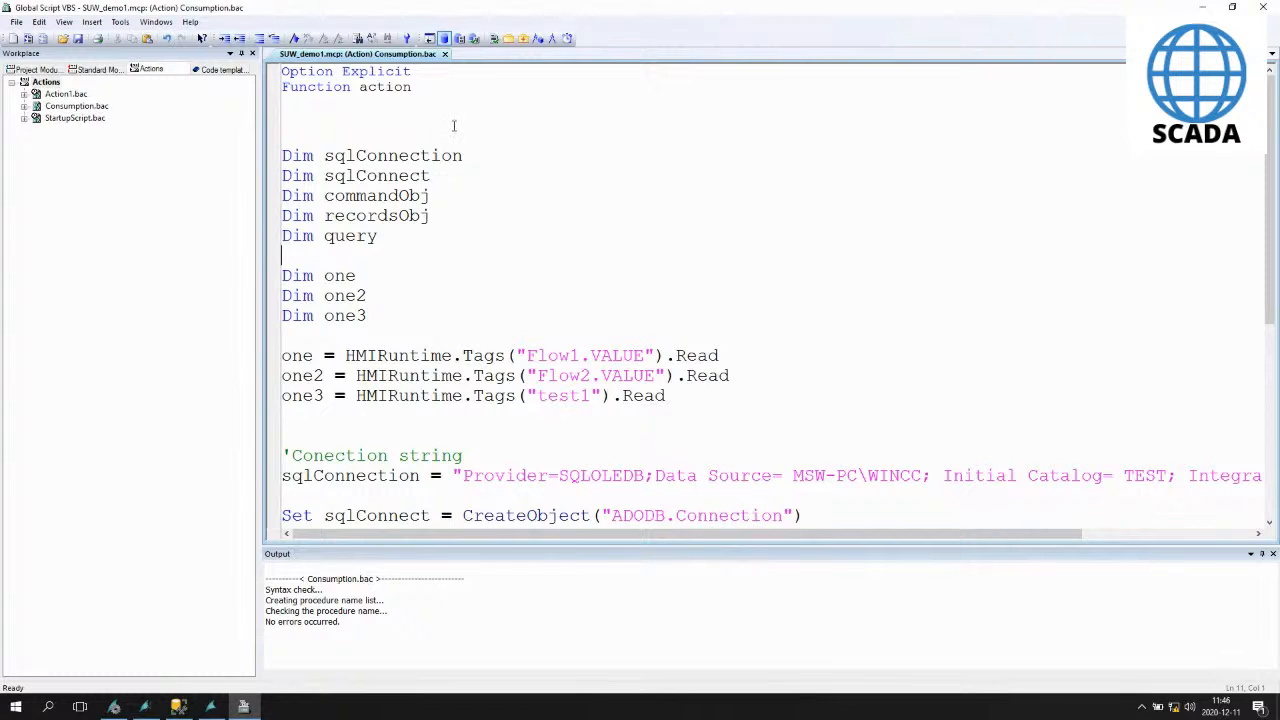
- Open the Consumption action's trigger properties and expand the Timer triggers
{"action": "left_click", "coordinate": [567, 39]}
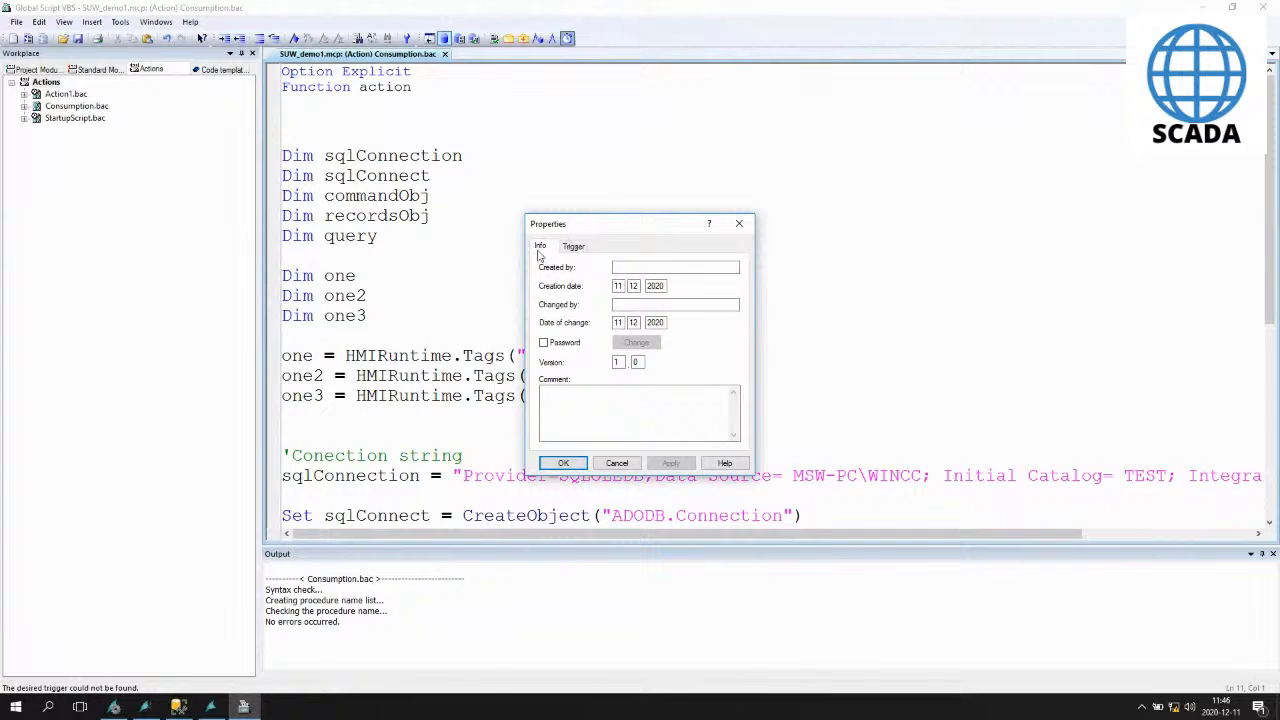
{"action": "left_click", "coordinate": [580, 248]}
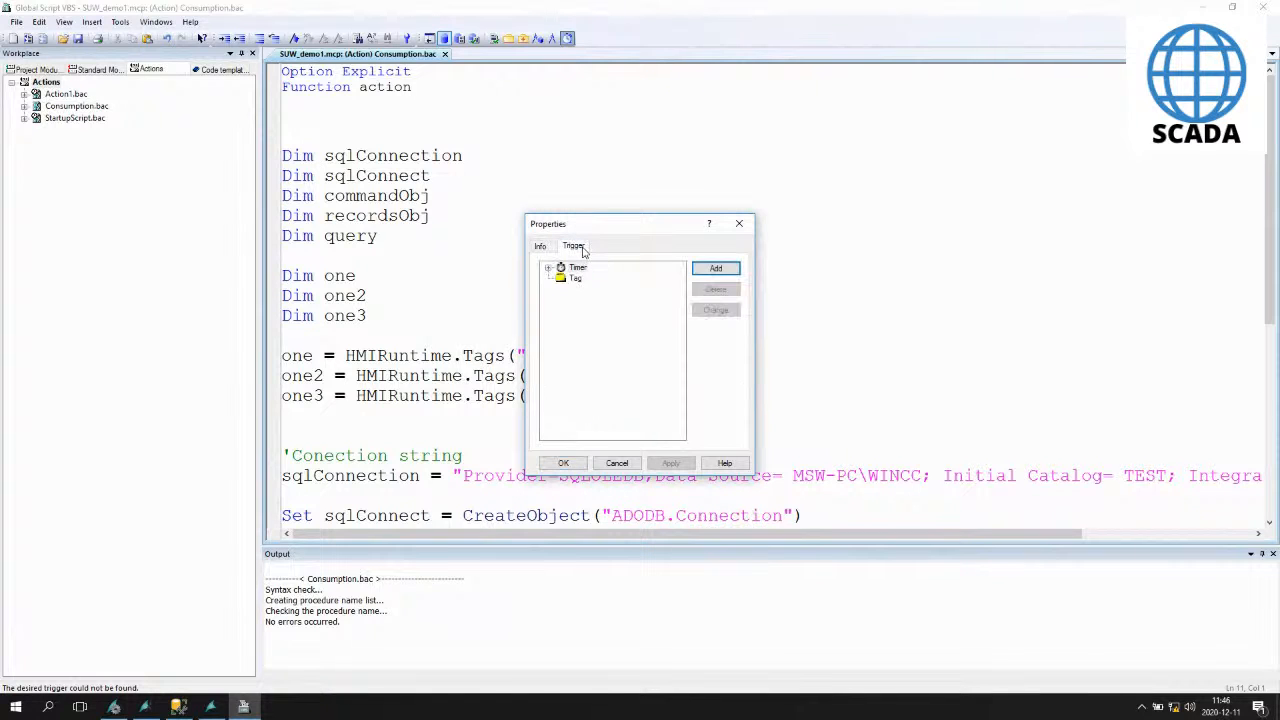
{"action": "left_click", "coordinate": [548, 269]}
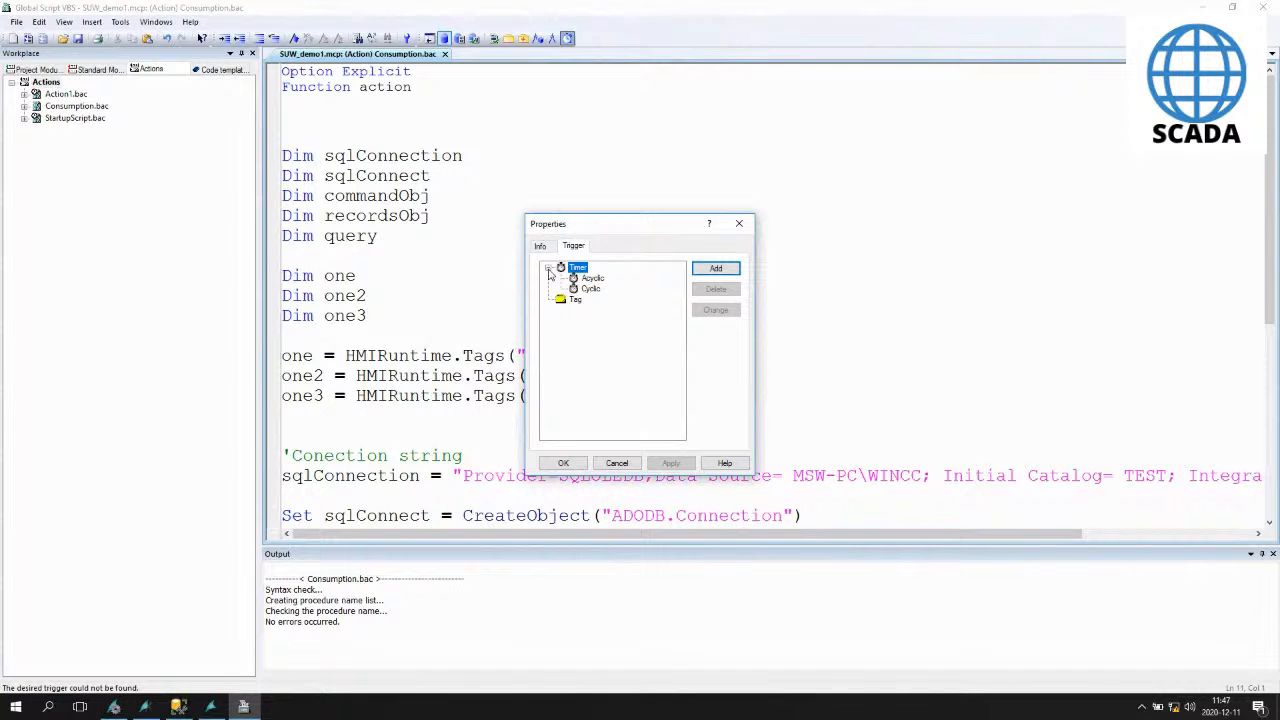
{"action": "left_click", "coordinate": [590, 279]}
{"action": "left_click", "coordinate": [712, 269]}
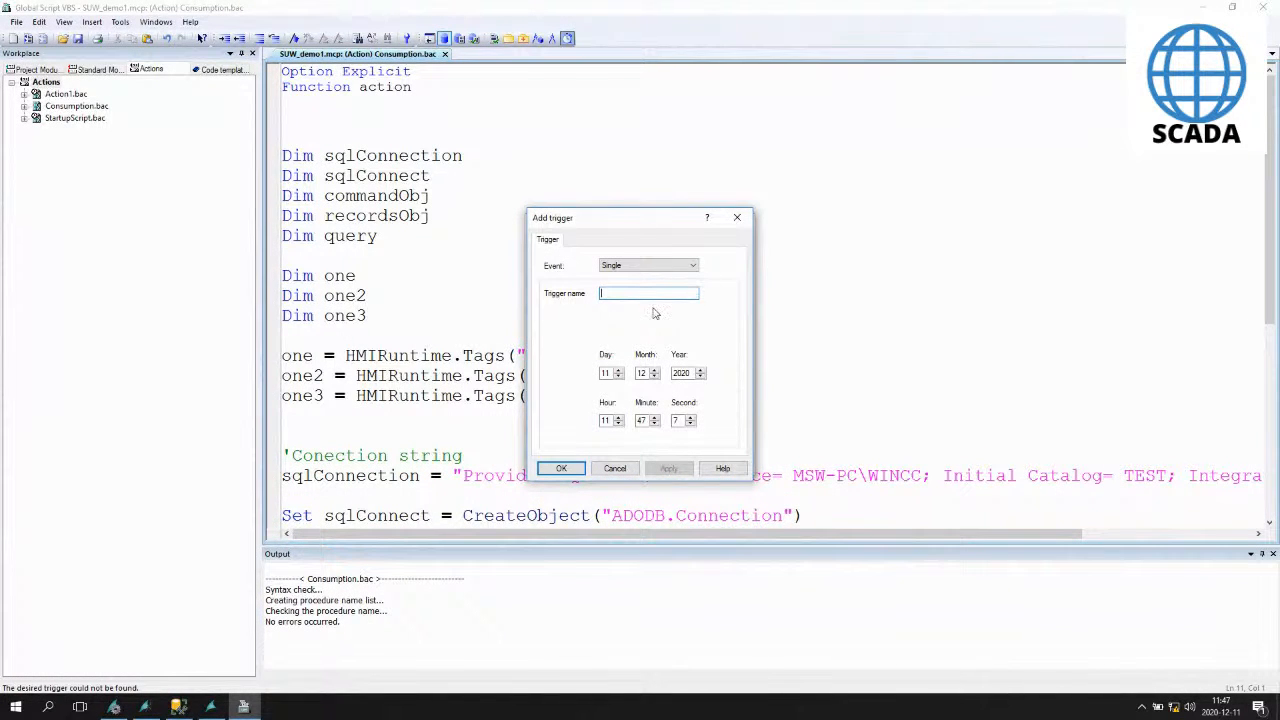
{"action": "left_click", "coordinate": [670, 266]}
{"action": "left_click", "coordinate": [681, 274]}
{"action": "left_click", "coordinate": [642, 293]}
{"action": "left_click", "coordinate": [614, 469]}
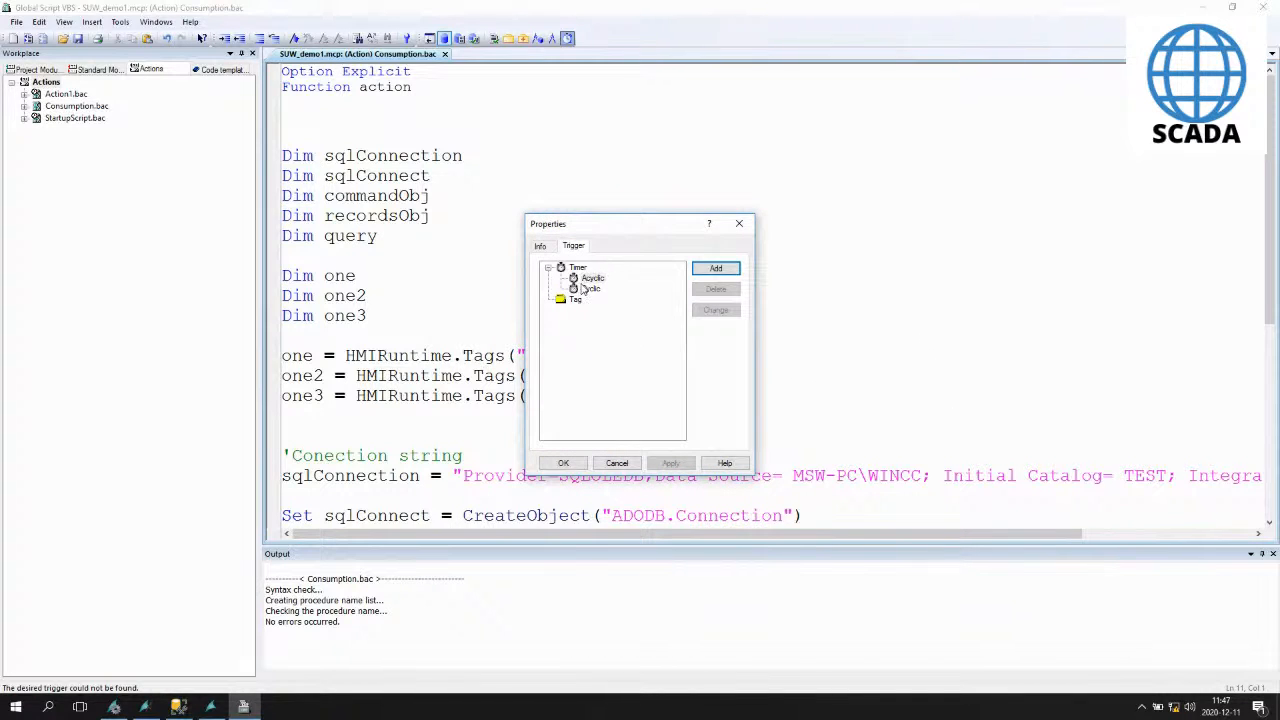
- Add a cyclic Standard cycle trigger named SQL_5s with a 5 s cycle
{"action": "left_click", "coordinate": [603, 288]}
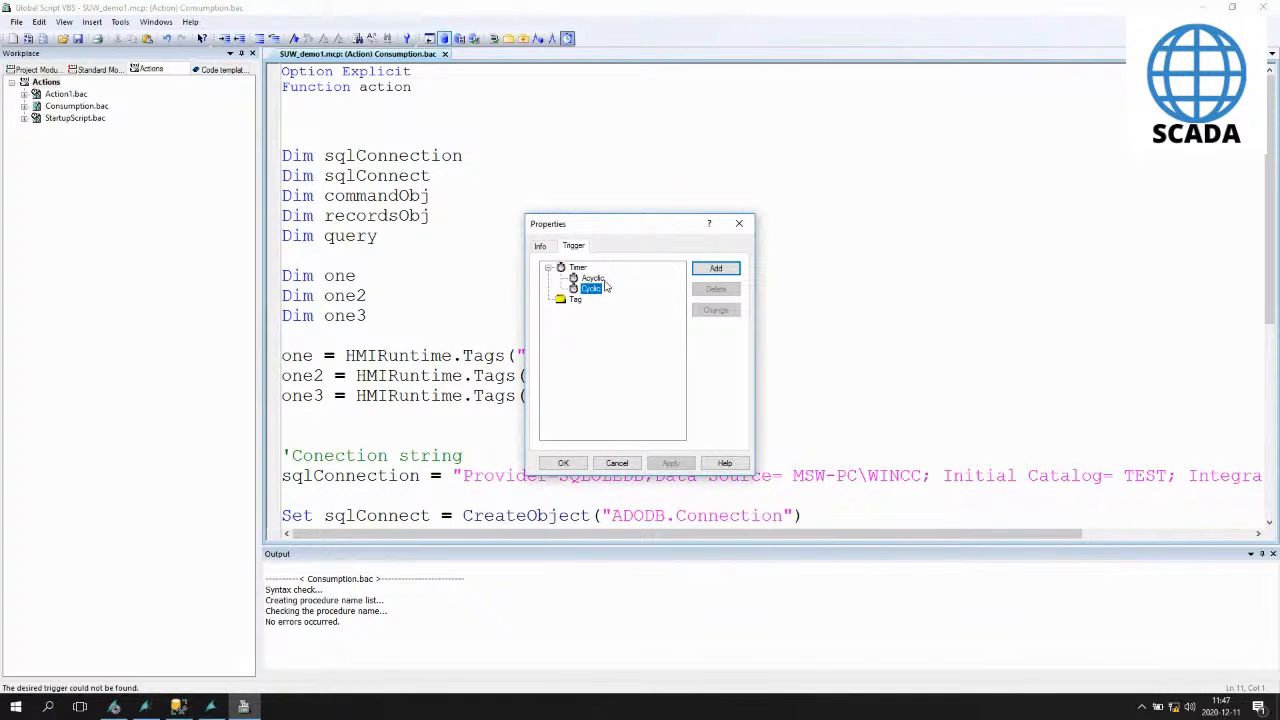
{"action": "left_click", "coordinate": [716, 268]}
{"action": "left_click", "coordinate": [640, 266]}
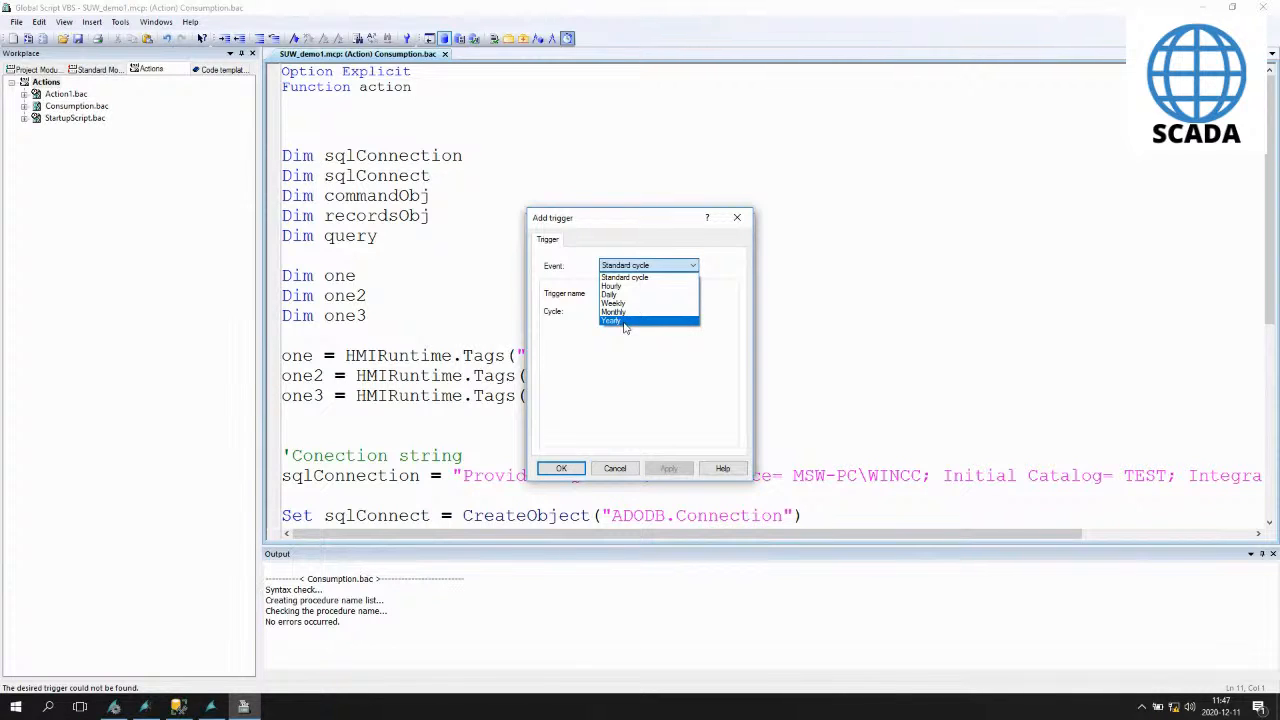
{"action": "left_click", "coordinate": [630, 369]}
{"action": "left_click", "coordinate": [633, 293]}
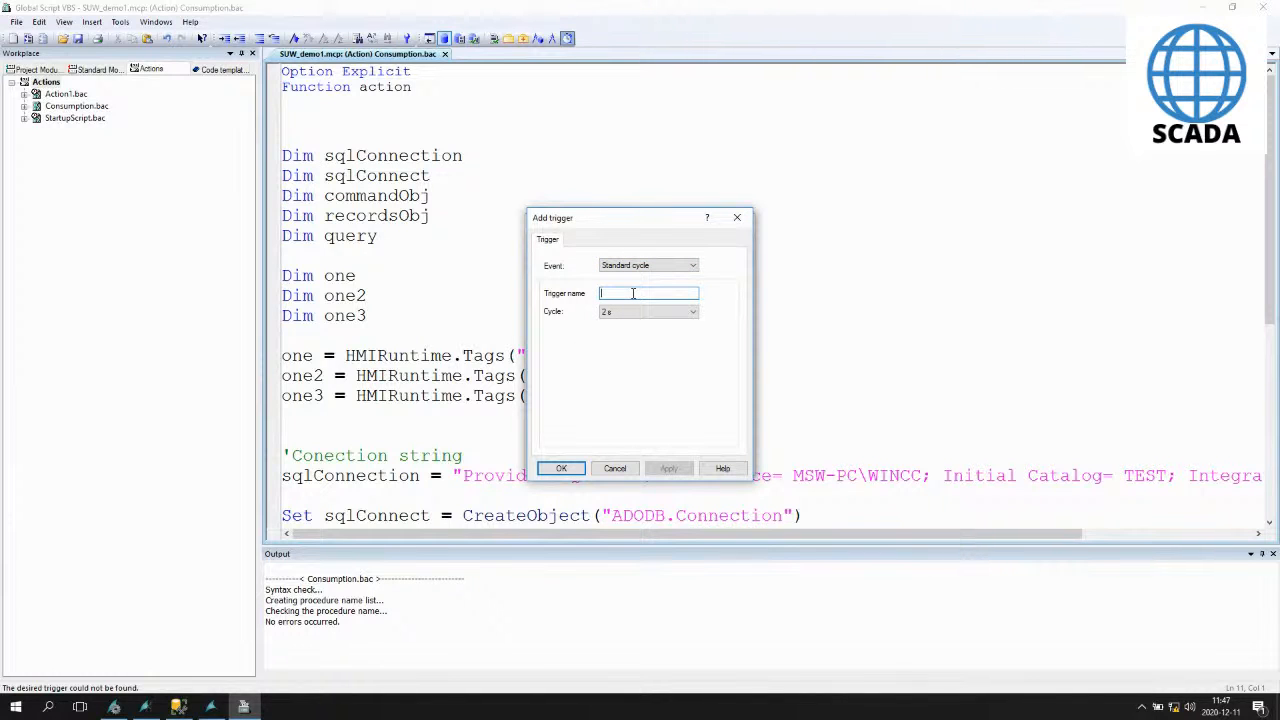
{"action": "type", "text": "SQL"}
{"action": "type", "text": " 5s"}
{"action": "left_click", "coordinate": [628, 313]}
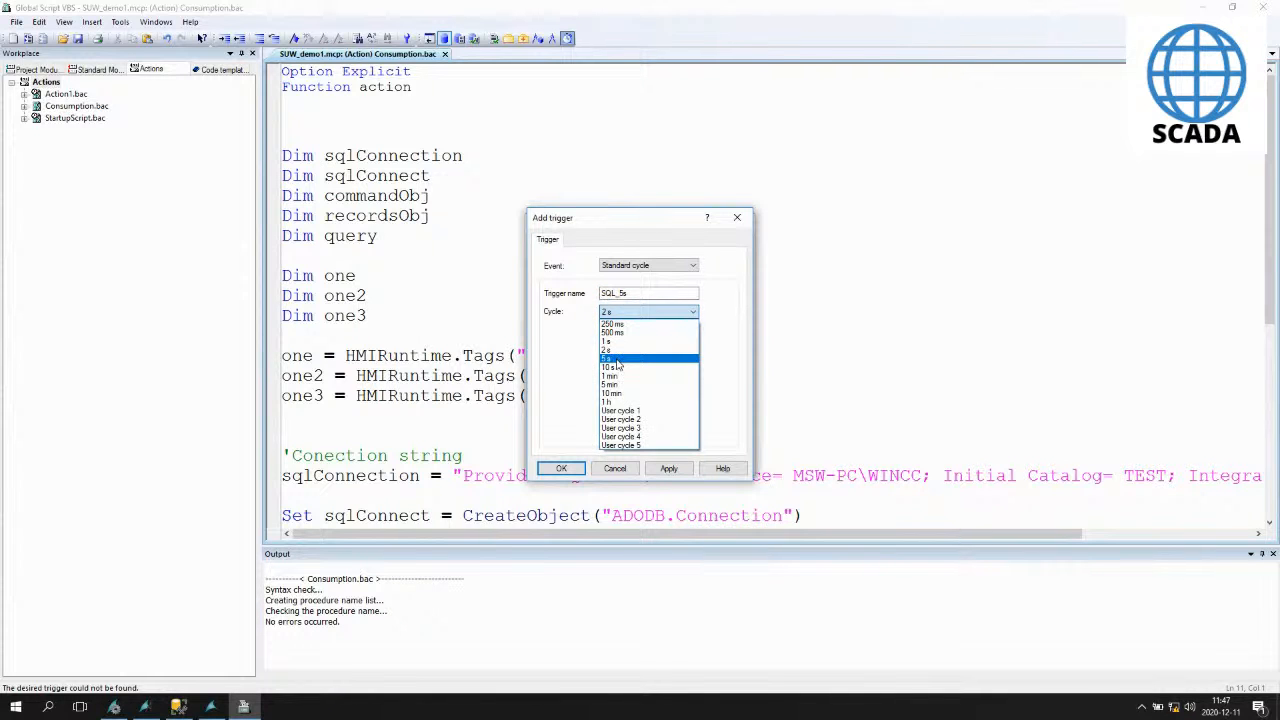
{"action": "left_click", "coordinate": [620, 358]}
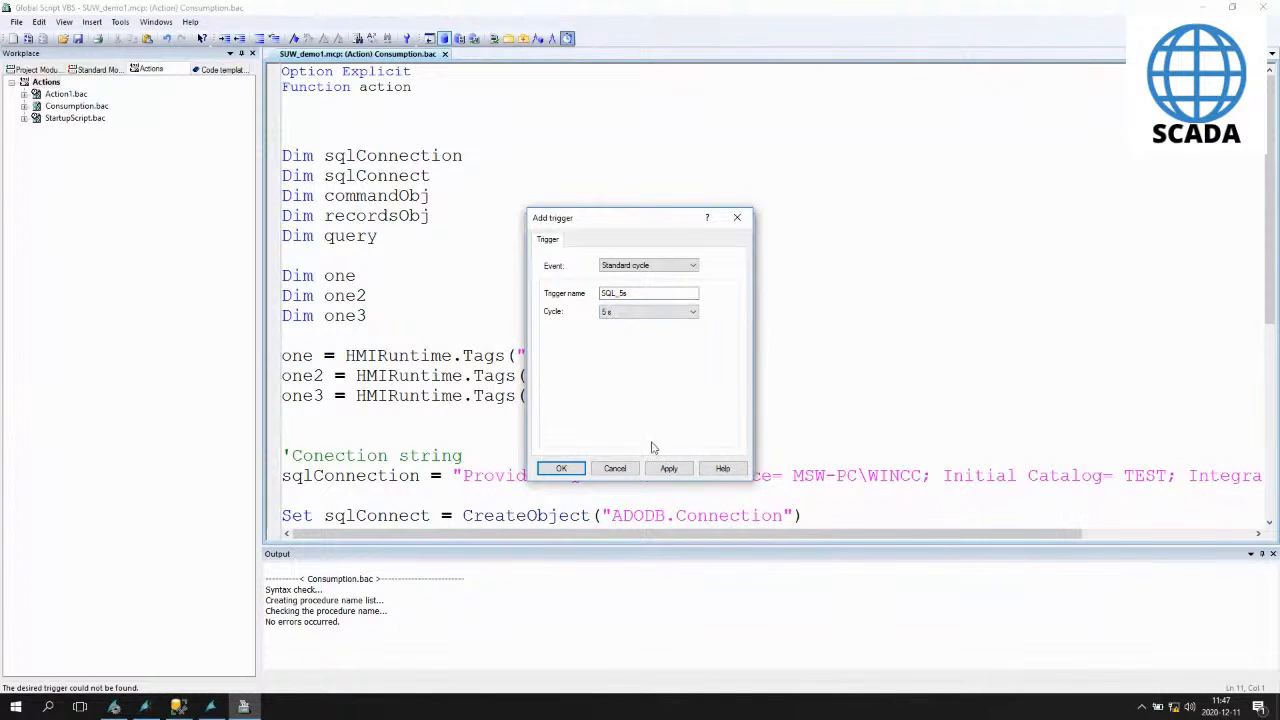
{"action": "left_click", "coordinate": [669, 469]}
{"action": "left_click", "coordinate": [615, 469]}
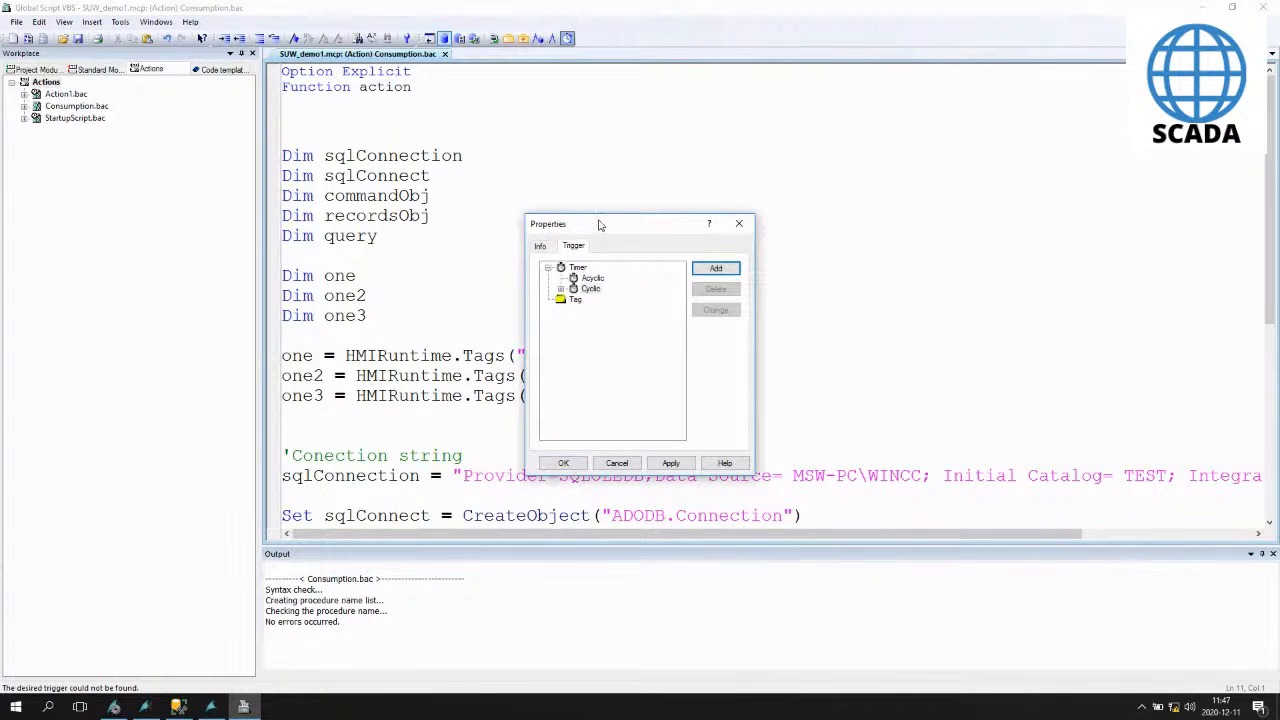
- Apply the SQL_5s trigger to the action and close the properties
{"action": "left_click", "coordinate": [670, 463]}
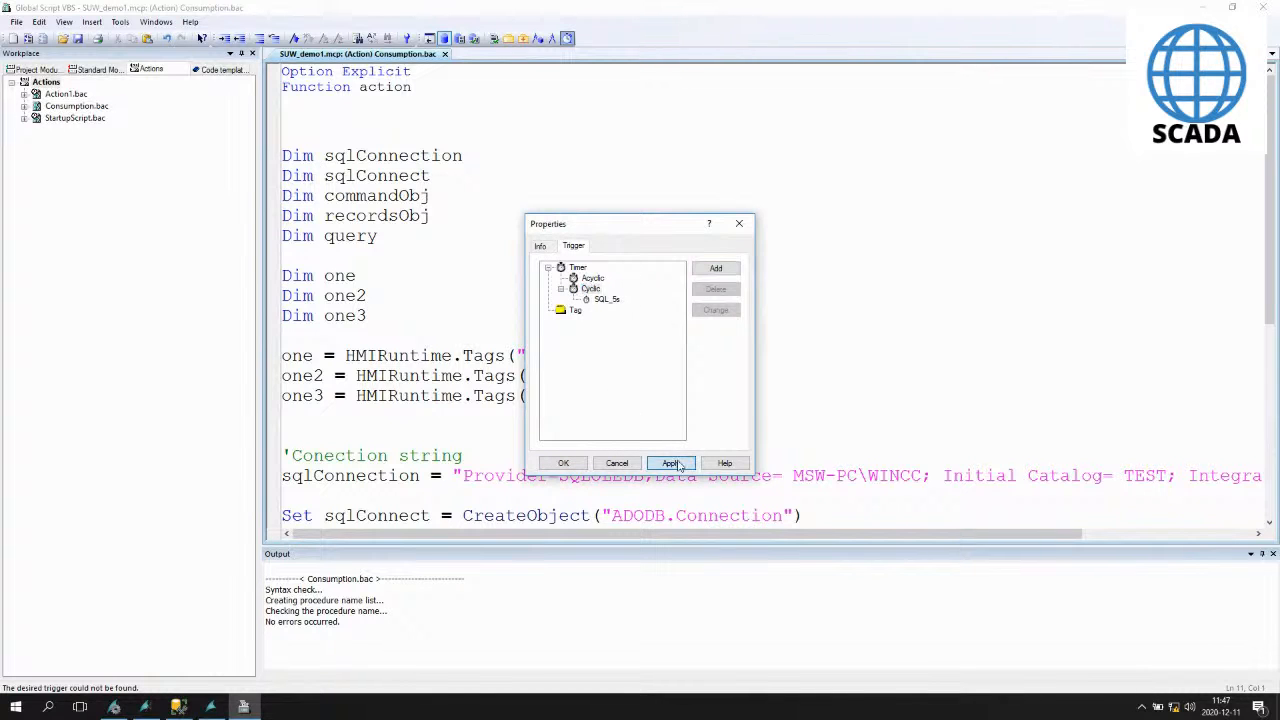
{"action": "left_click", "coordinate": [574, 312]}
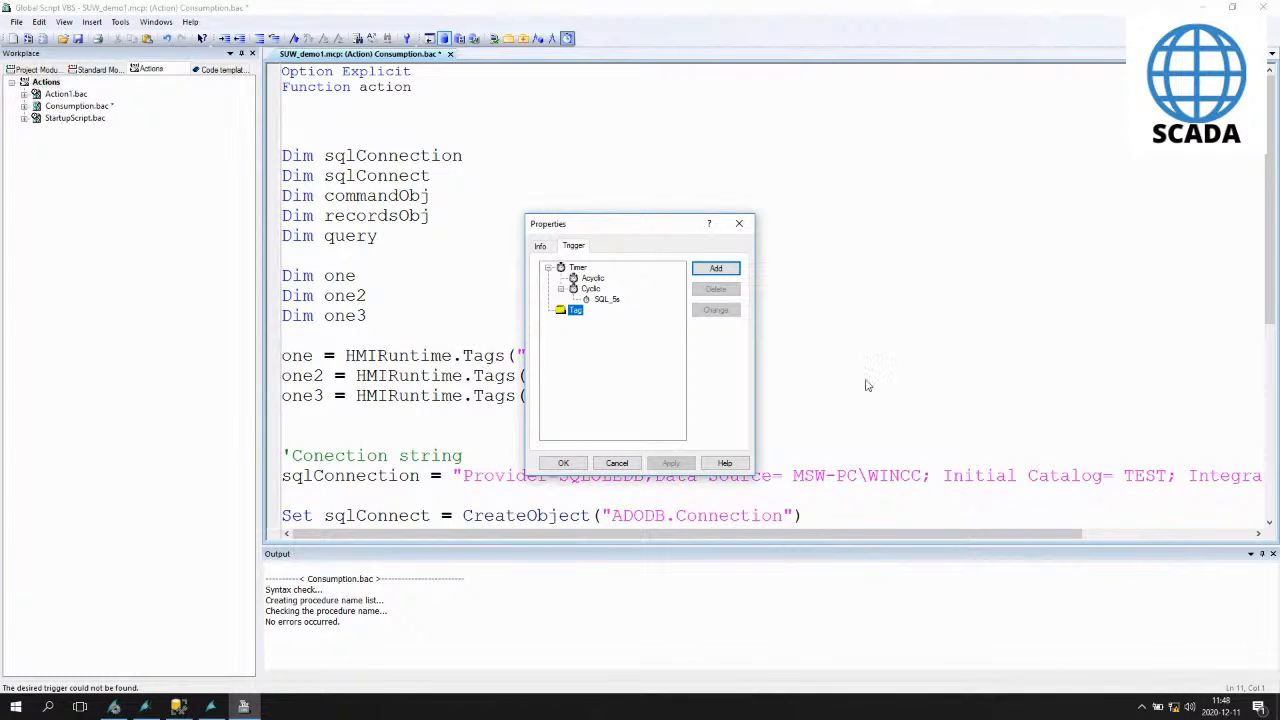
{"action": "left_click", "coordinate": [607, 300]}
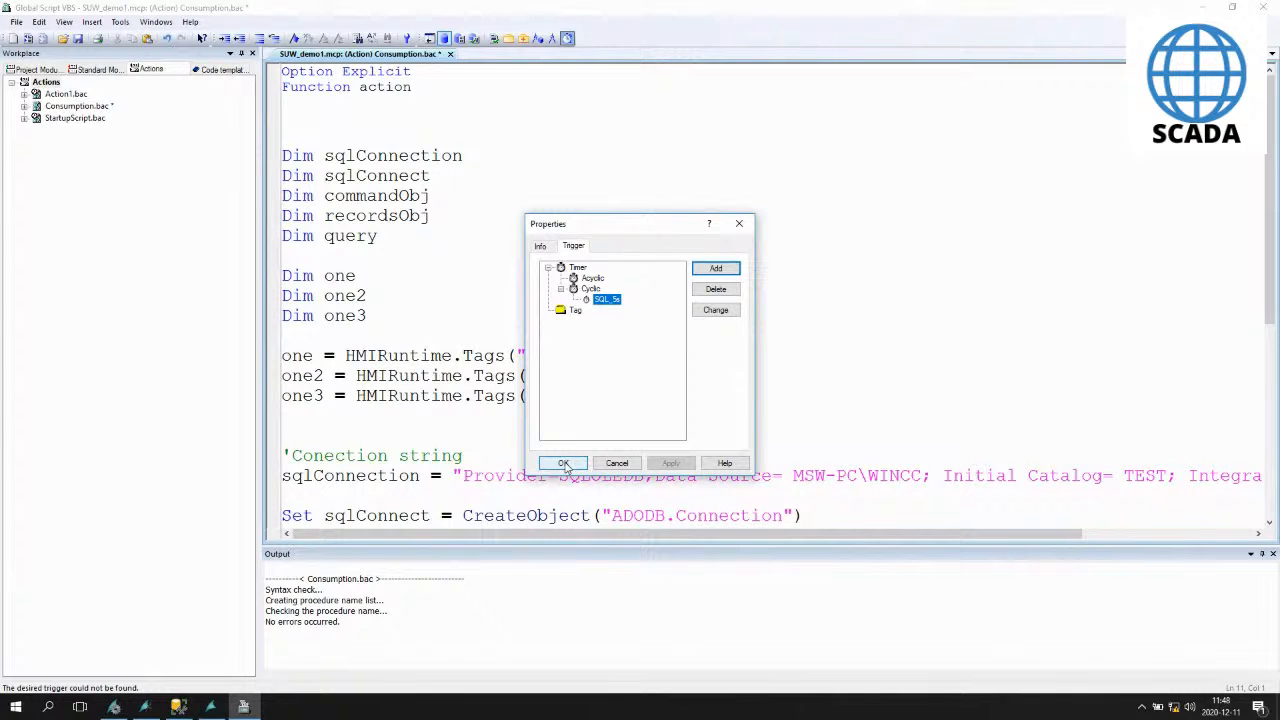
{"action": "left_click", "coordinate": [564, 466]}
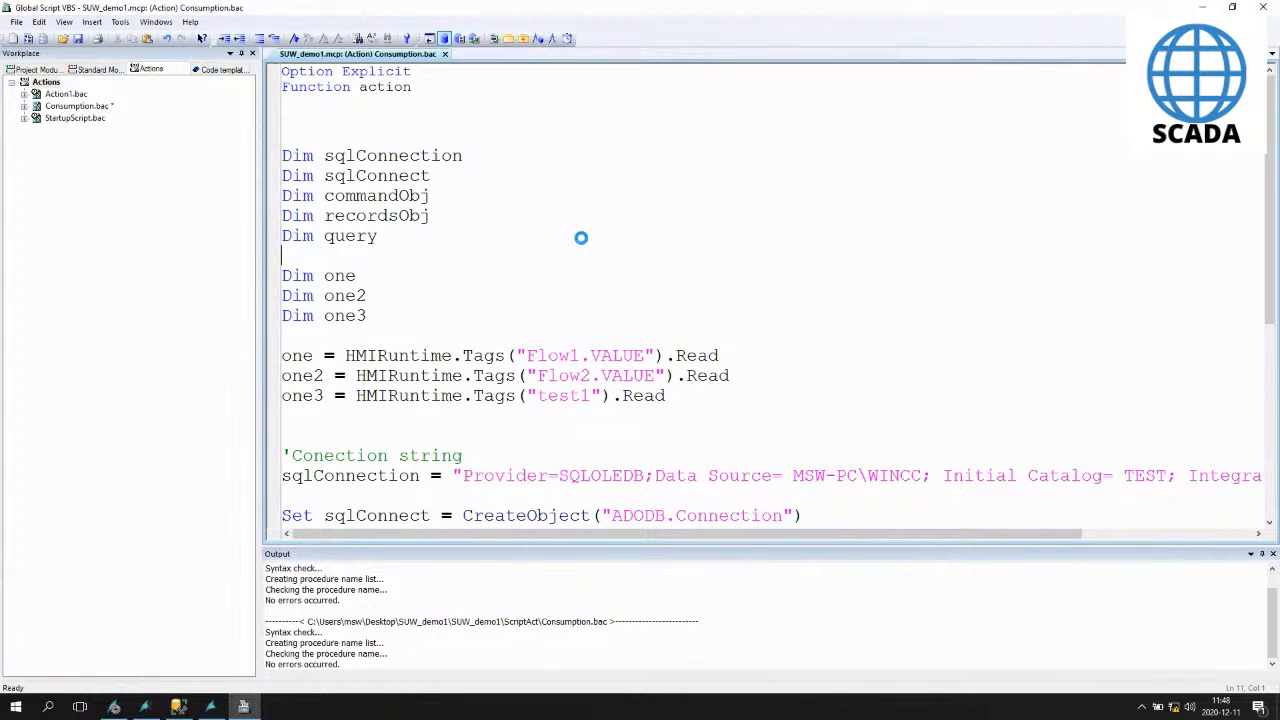
- Close the Global Script window and leave the virtual machine's full-screen view
{"action": "right_click", "coordinate": [178, 706]}
{"action": "left_click", "coordinate": [172, 679]}
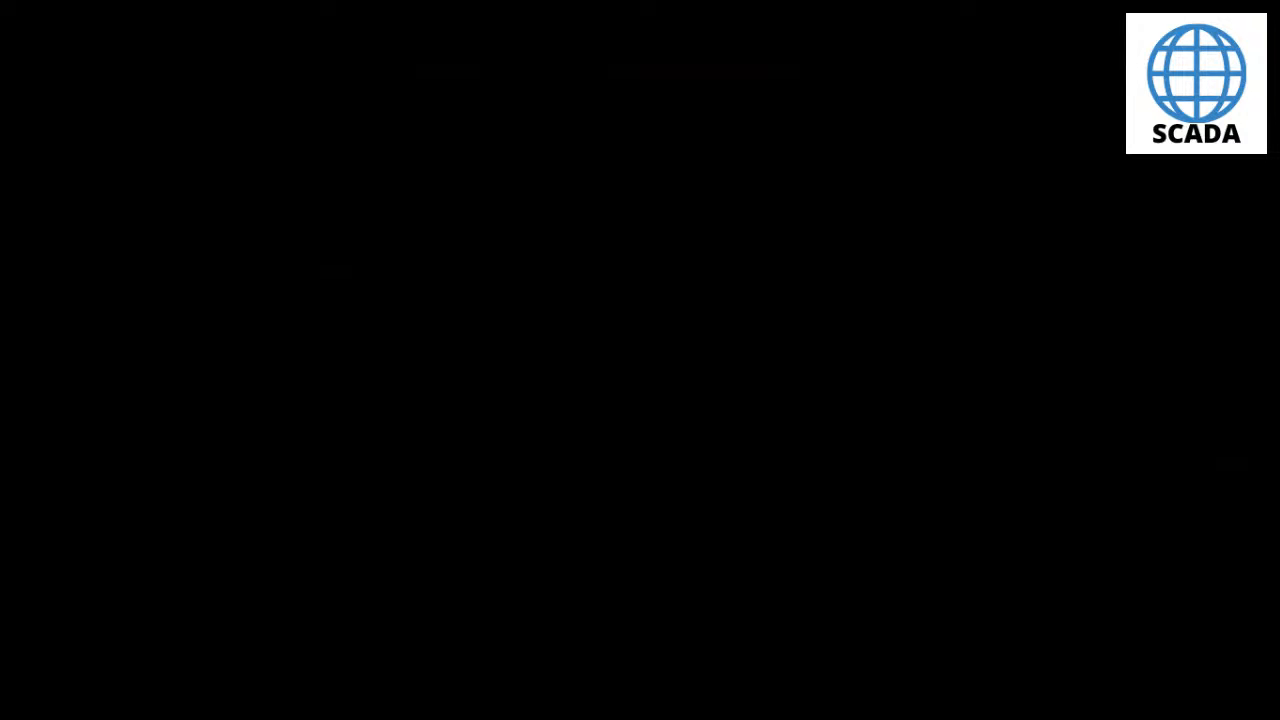
{"action": "mouse_move", "coordinate": [675, 3]}
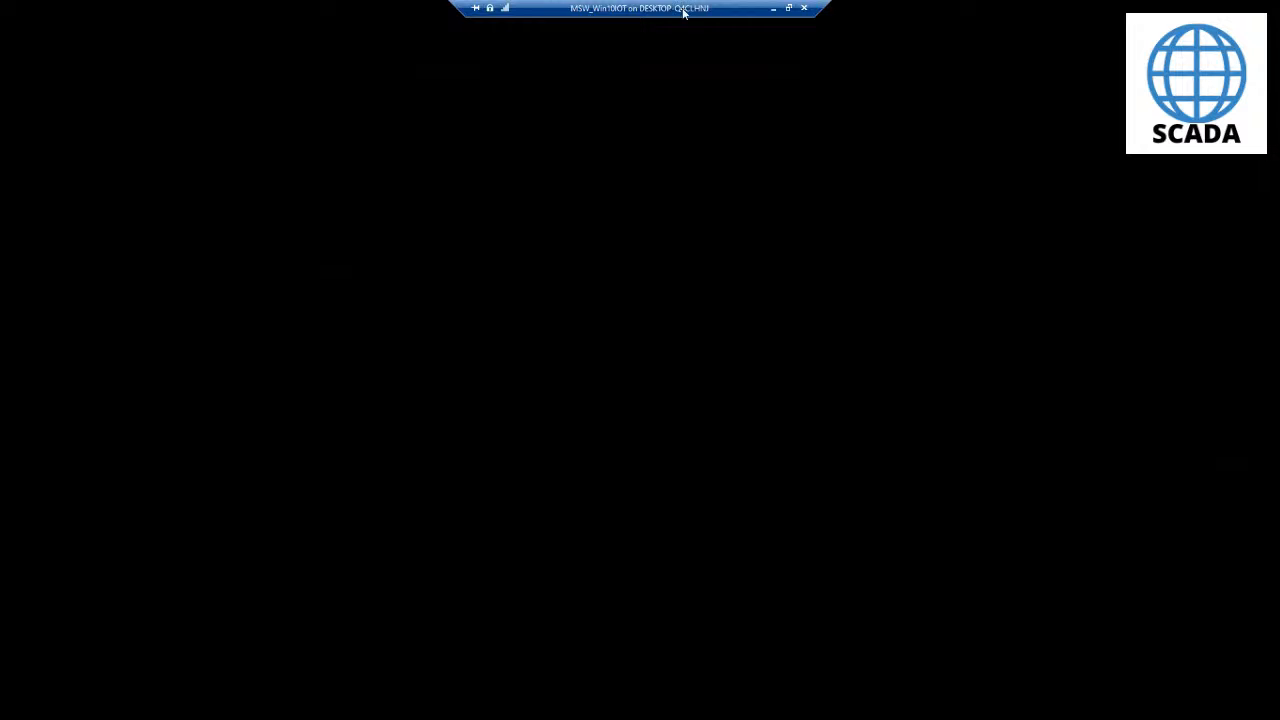
{"action": "left_click", "coordinate": [801, 7]}
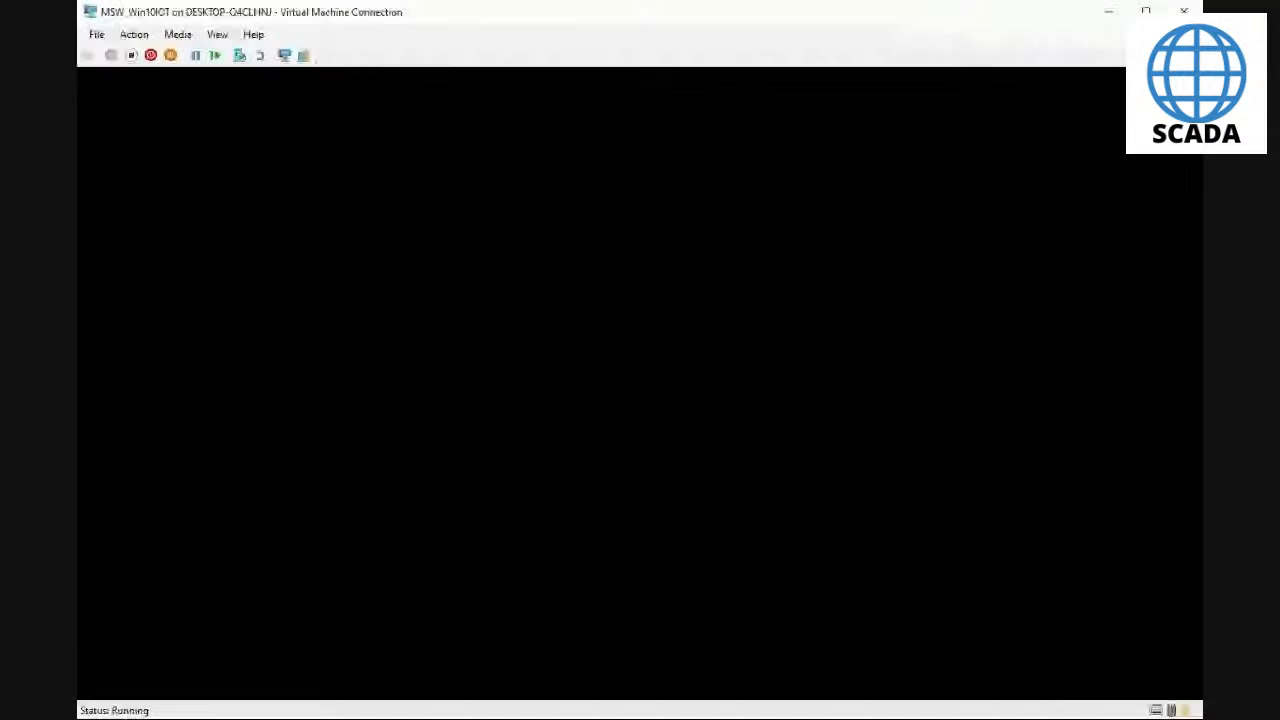